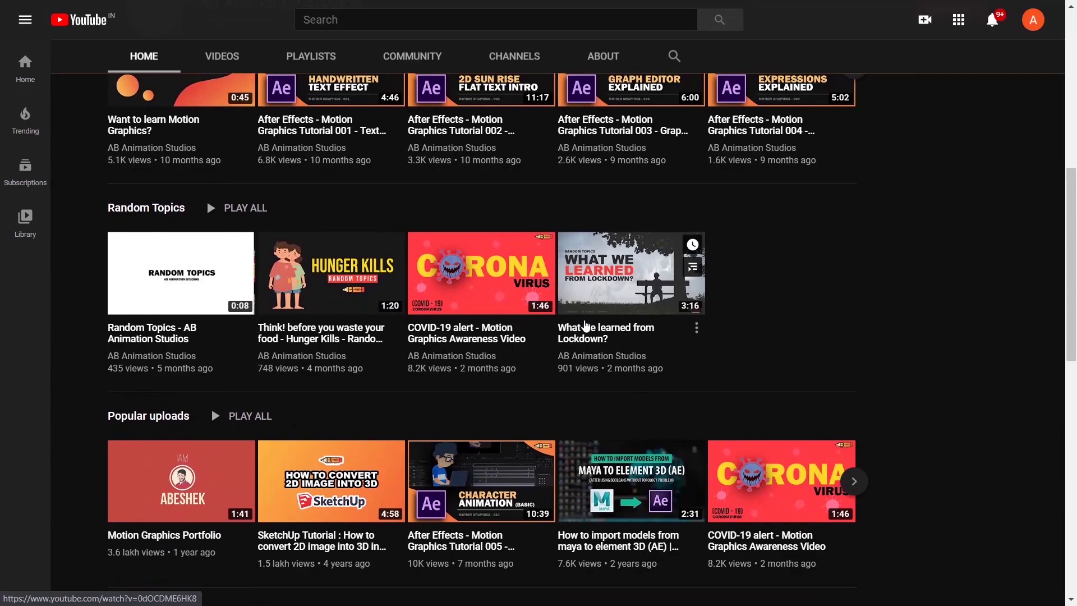
Step: Subscribe to the AB Animation Studios channel and set its notifications to All
{"action": "scroll", "coordinate": [685, 326], "scroll_direction": "up", "scroll_amount": 4}
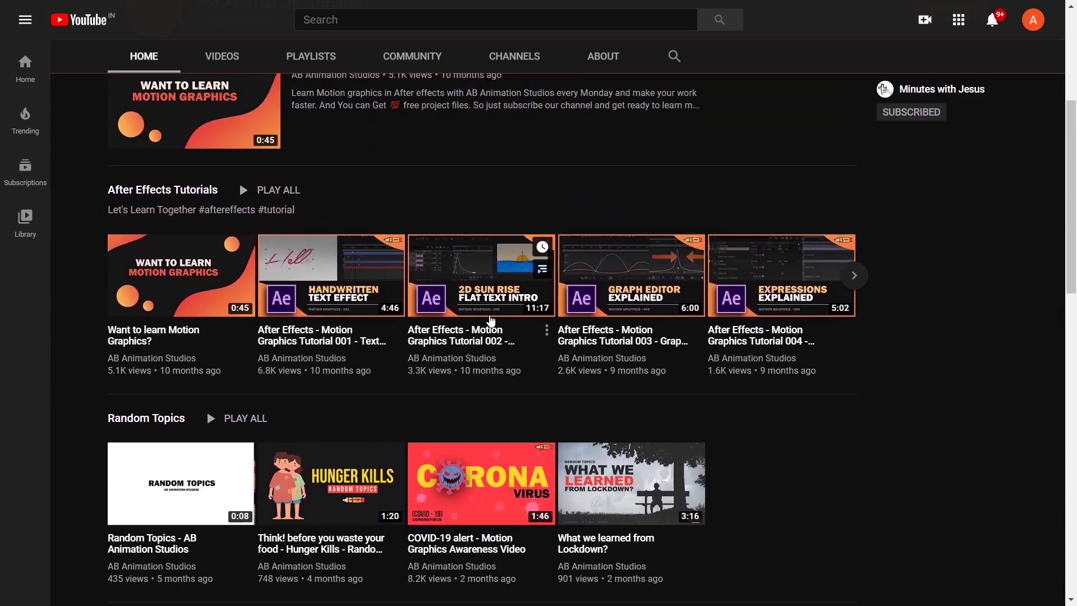
{"action": "scroll", "coordinate": [664, 319], "scroll_direction": "up", "scroll_amount": 5}
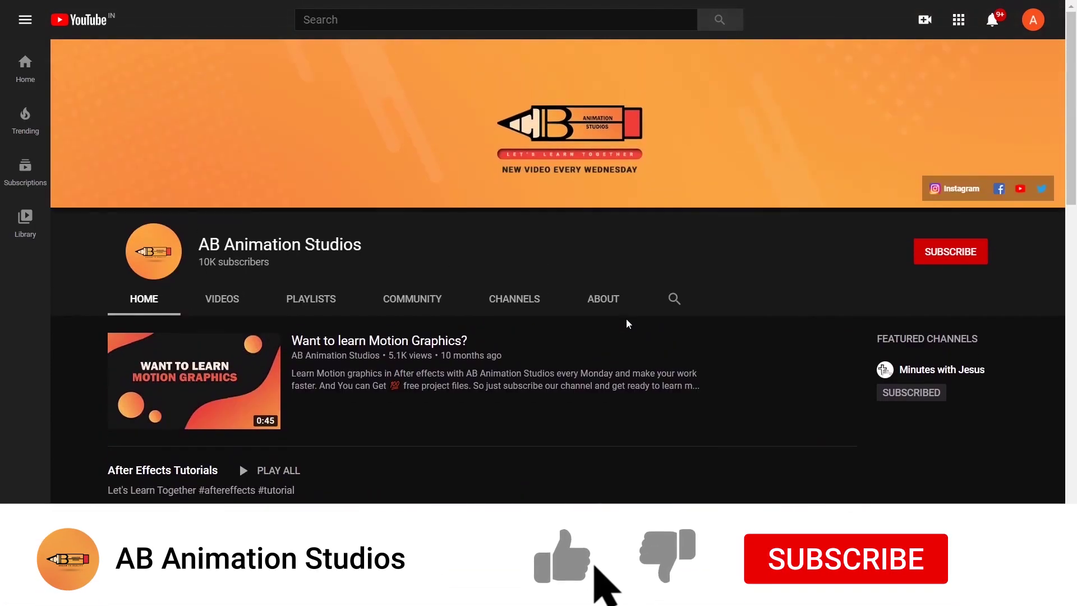
{"action": "left_click", "coordinate": [945, 253]}
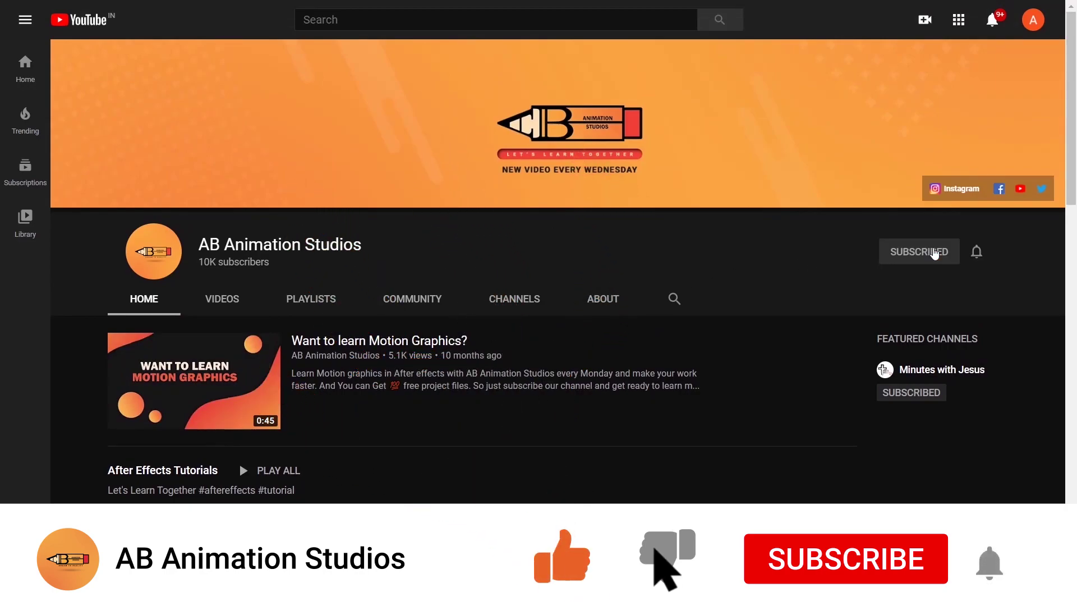
{"action": "left_click", "coordinate": [976, 252]}
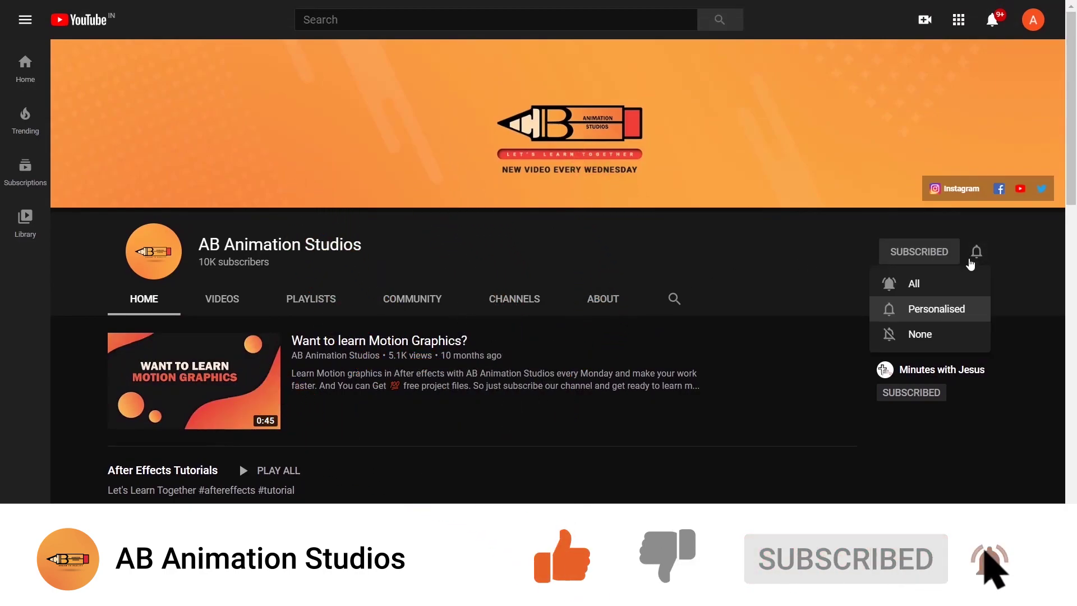
{"action": "left_click", "coordinate": [904, 284]}
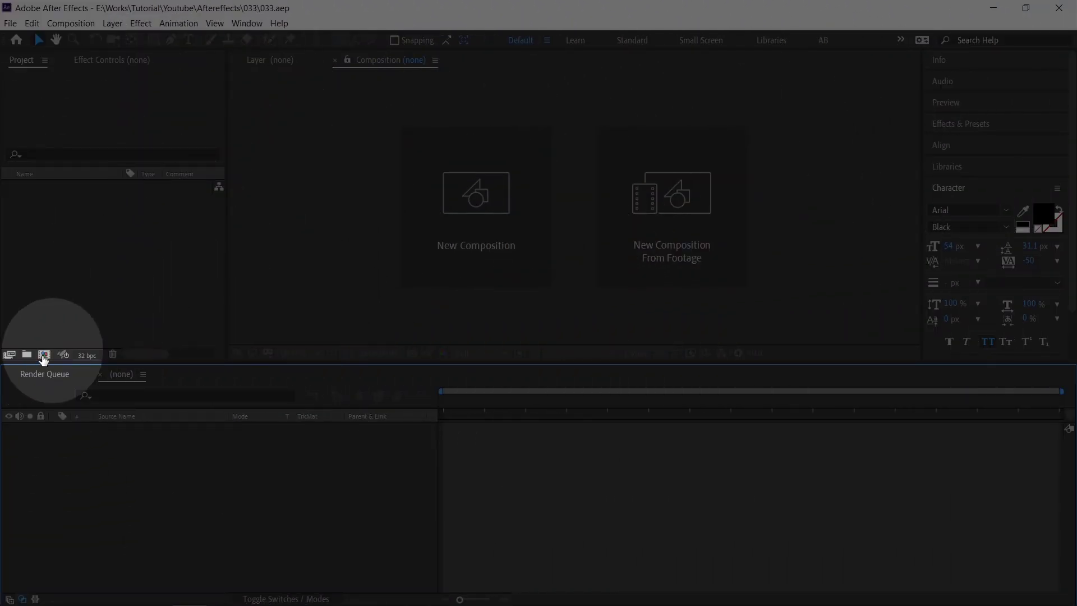
Step: Create a 1920×1080 composition named Final with the HDTV 1080 29.97 preset
{"action": "left_click", "coordinate": [44, 356]}
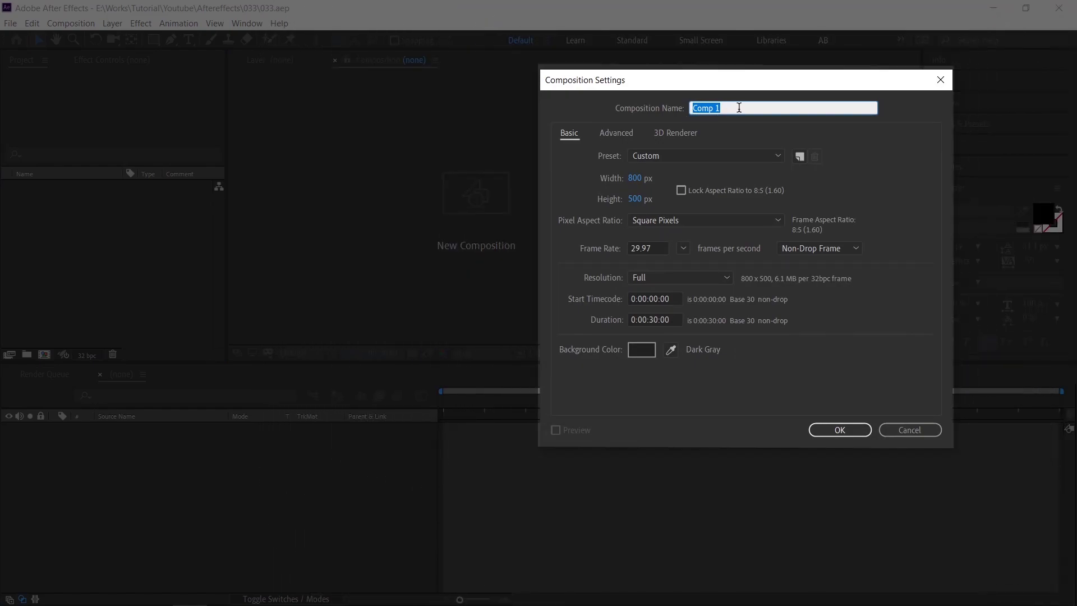
{"action": "type", "text": "Final"}
{"action": "left_click", "coordinate": [663, 156]}
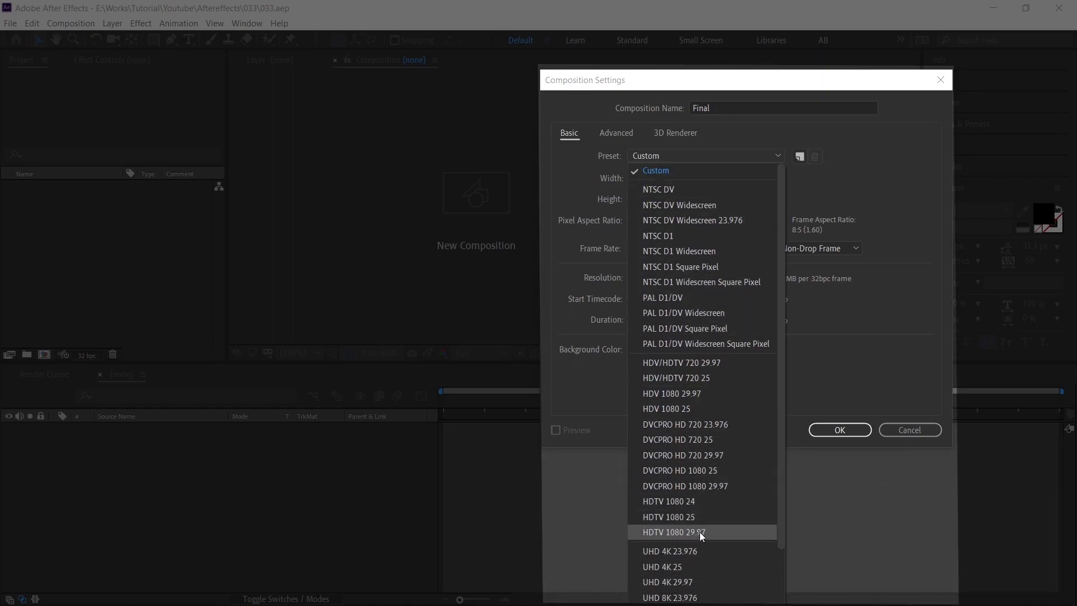
{"action": "key", "text": "Escape"}
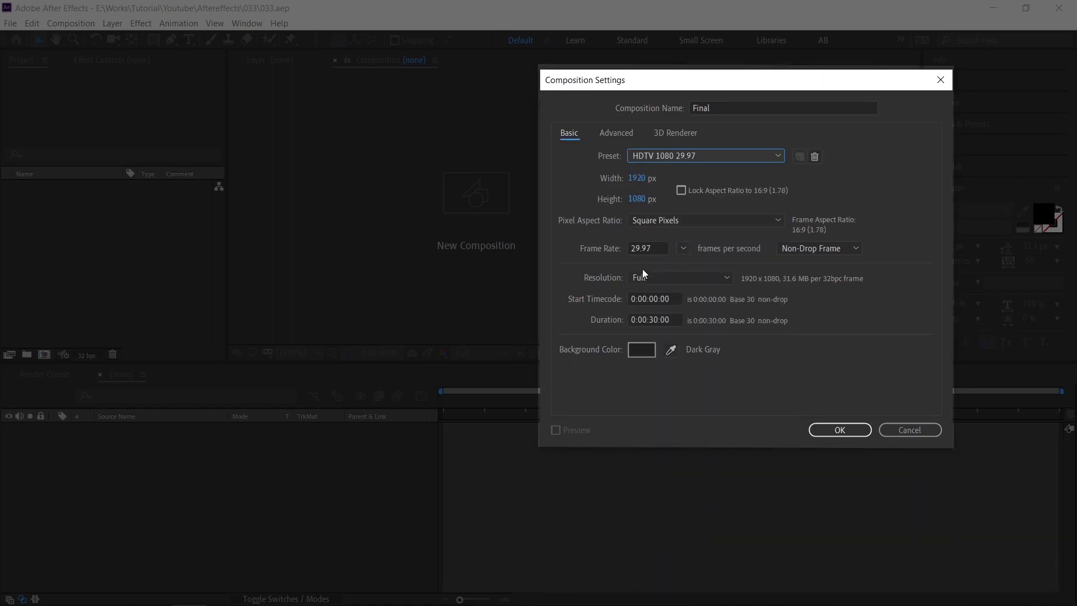
{"action": "left_click", "coordinate": [838, 437]}
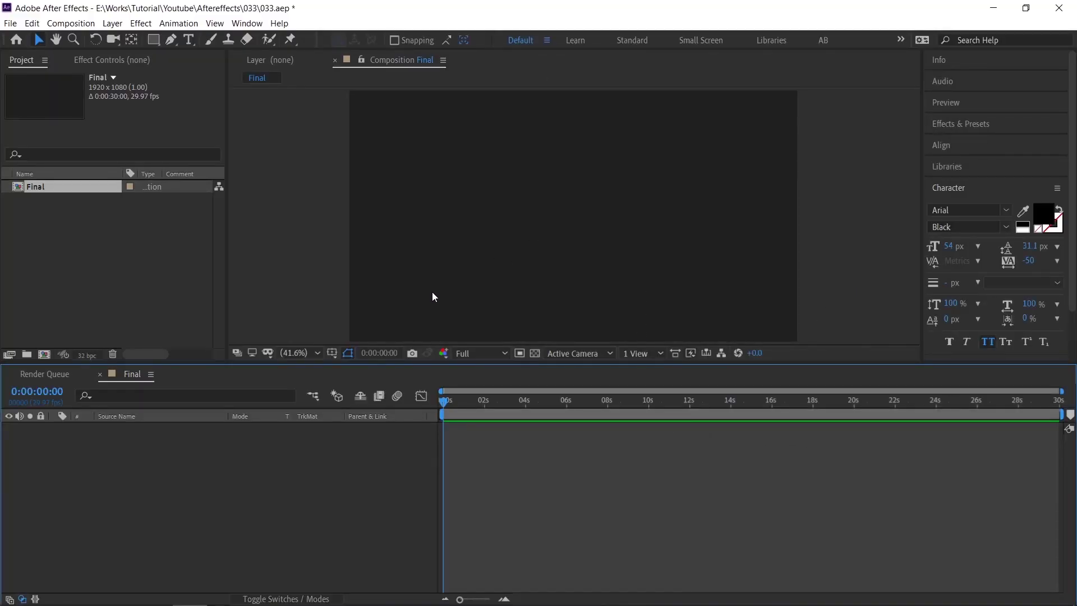
Step: Add an 800×500 composition named Logo, then return to the Final composition
{"action": "left_click", "coordinate": [119, 248]}
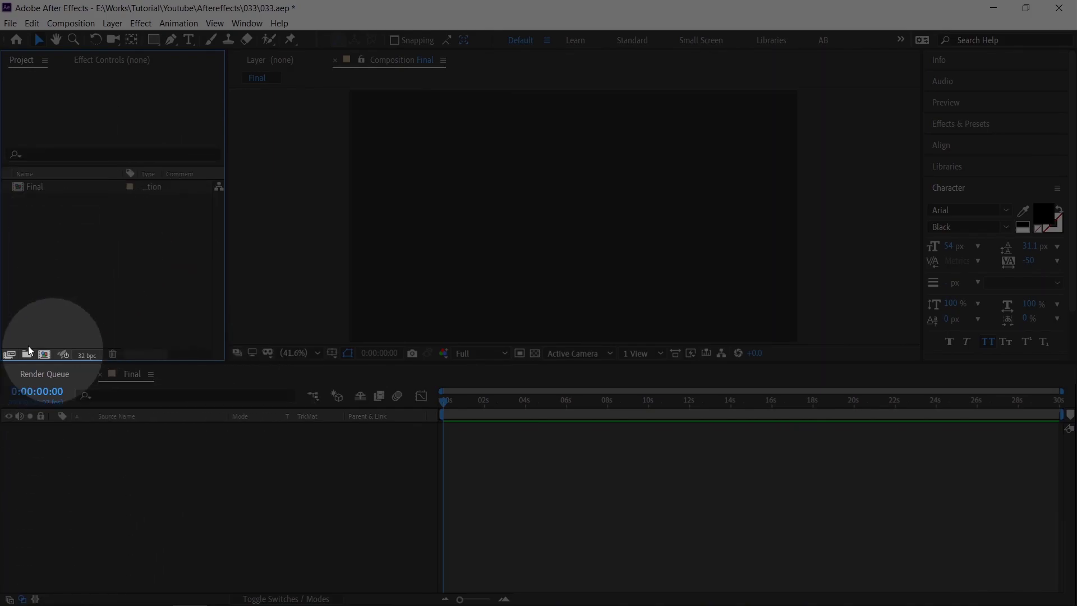
{"action": "left_click", "coordinate": [44, 355]}
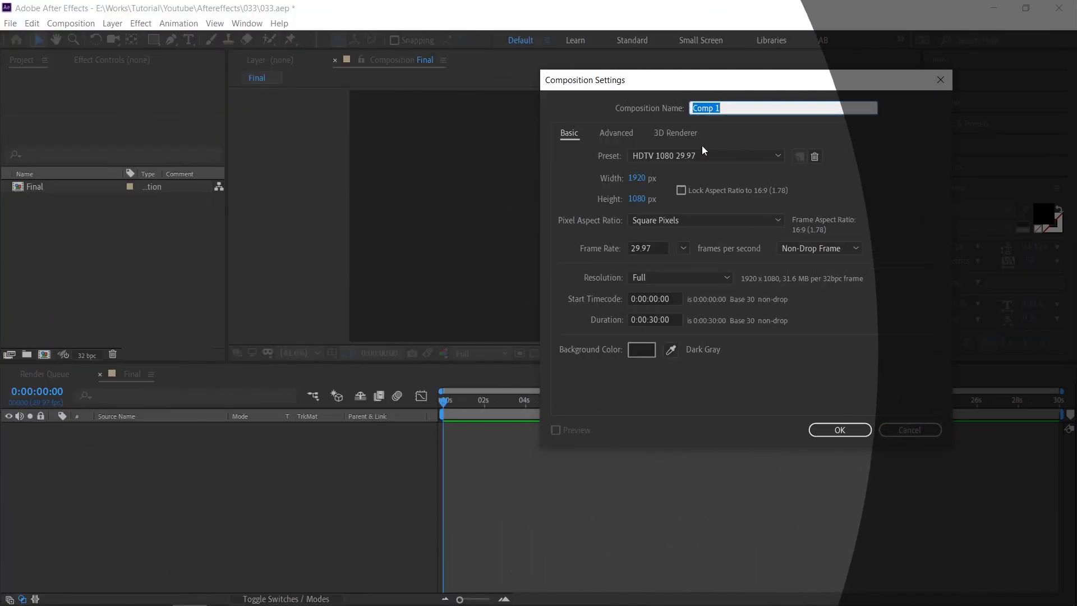
{"action": "type", "text": "Logo"}
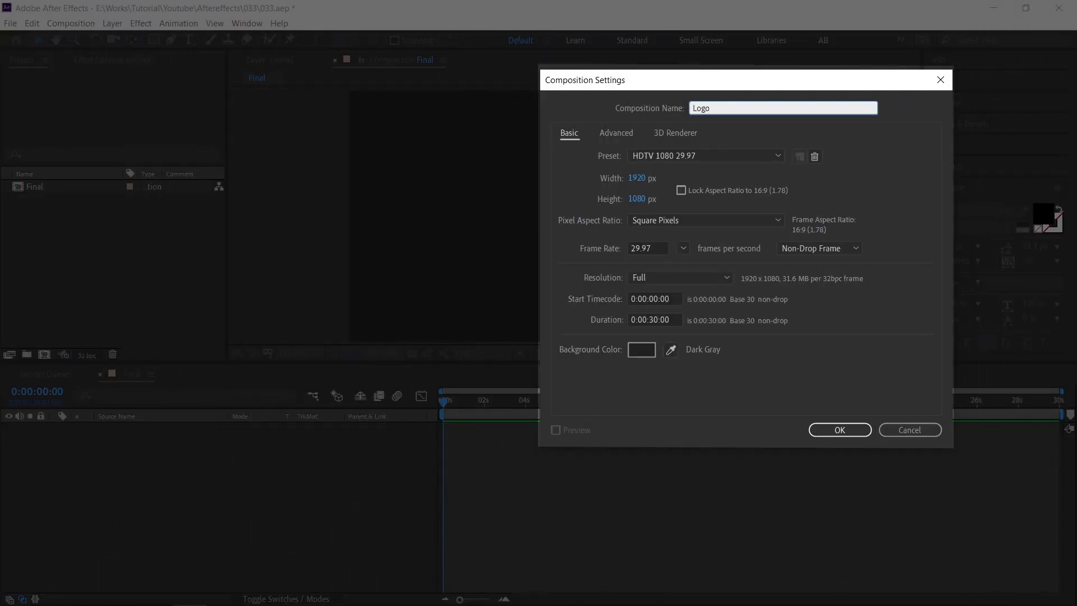
{"action": "left_click", "coordinate": [637, 176]}
{"action": "type", "text": "800"}
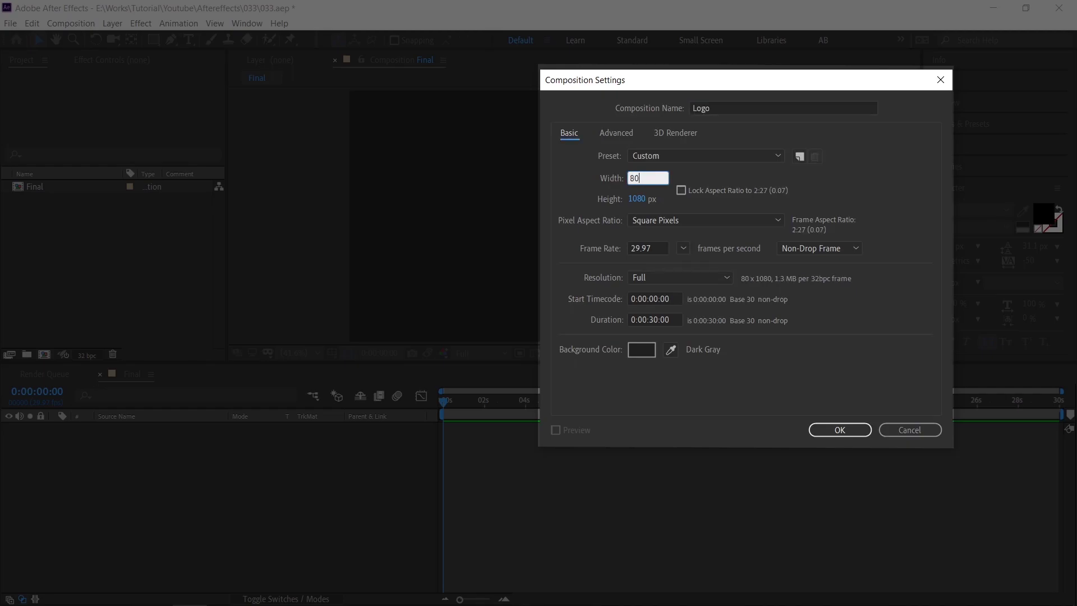
{"action": "key", "text": "Tab"}
{"action": "type", "text": "500"}
{"action": "key", "text": "Tab"}
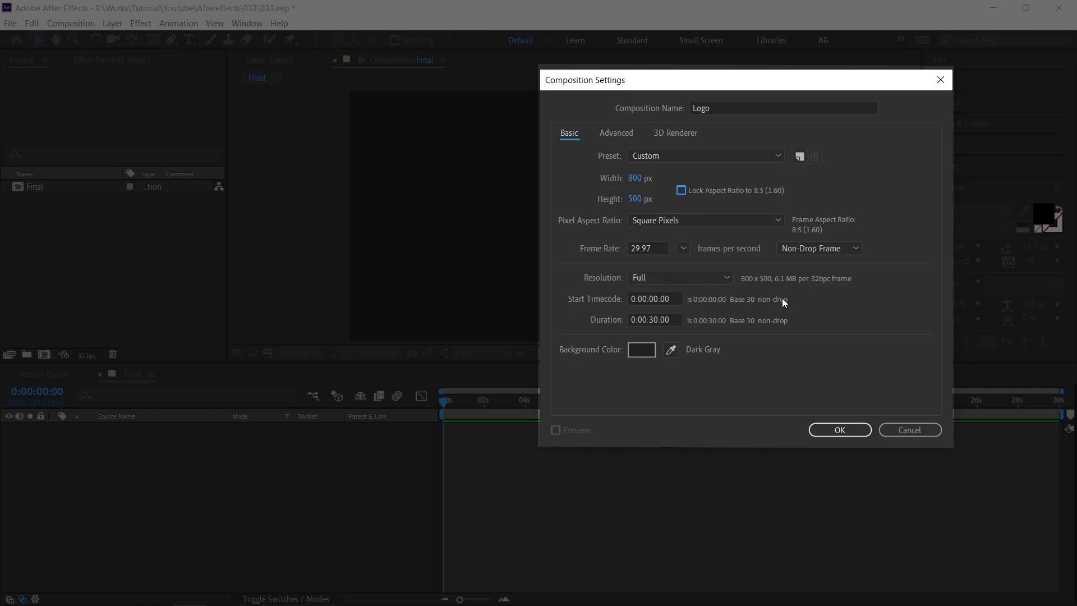
{"action": "left_click", "coordinate": [832, 431]}
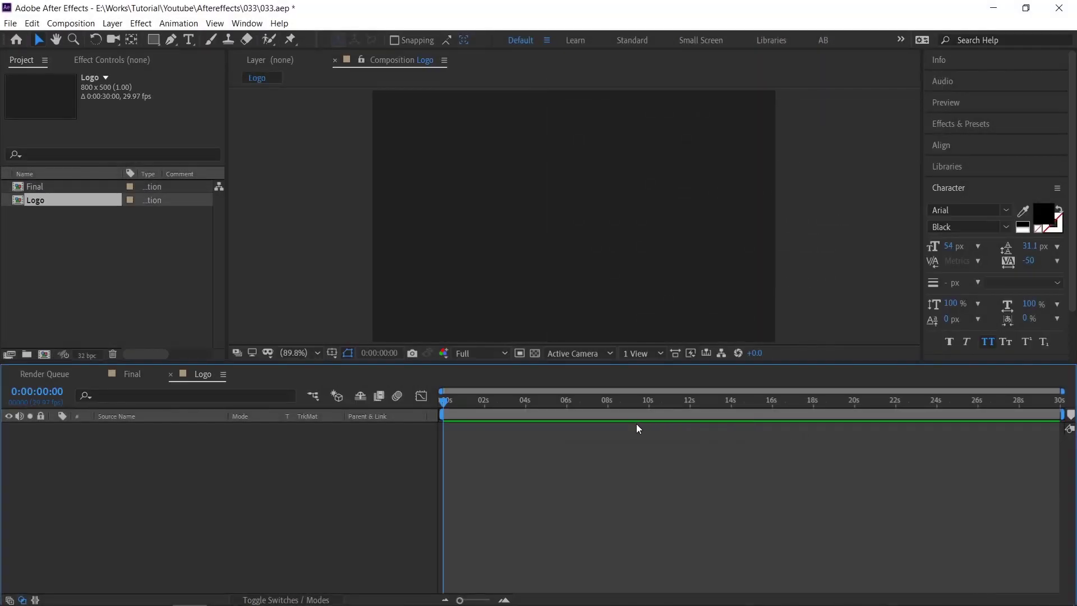
{"action": "left_click", "coordinate": [129, 374]}
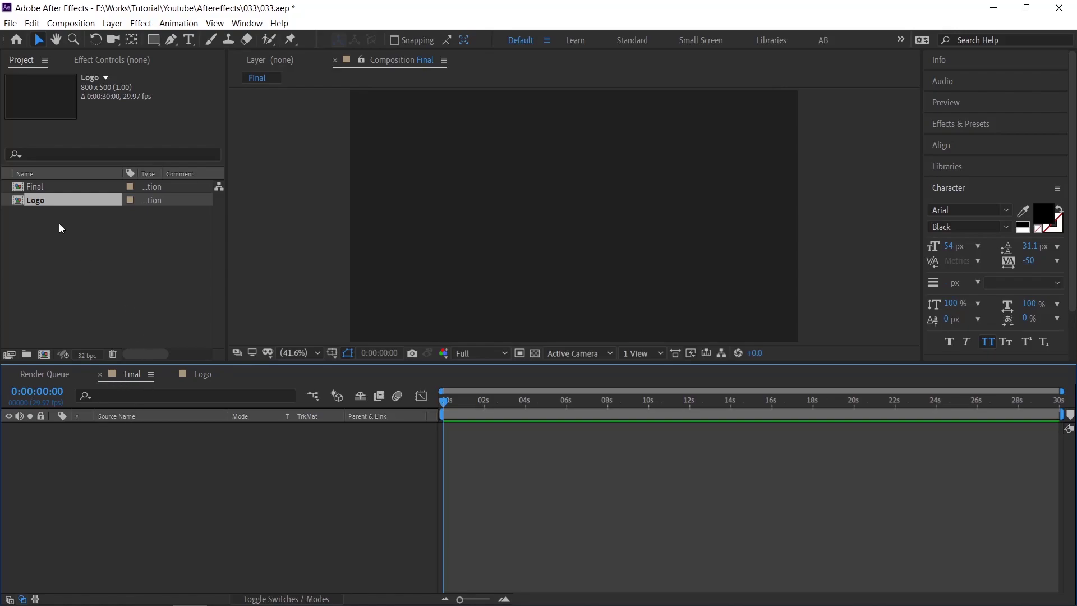
Step: In the Logo comp, type 'Black and White' as a text layer and centre it
{"action": "left_click", "coordinate": [197, 378]}
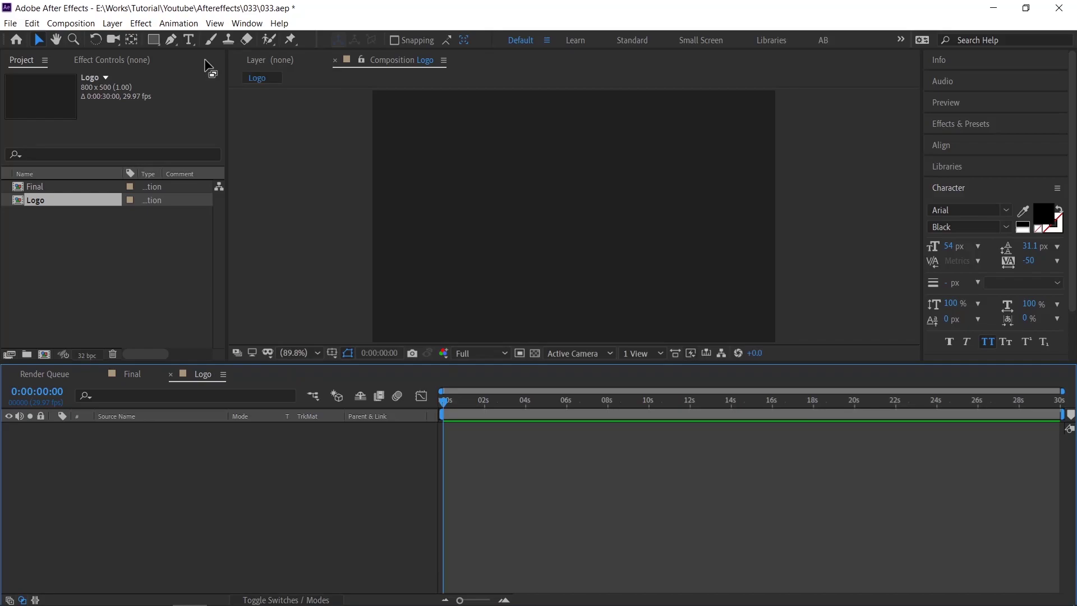
{"action": "left_click", "coordinate": [190, 40]}
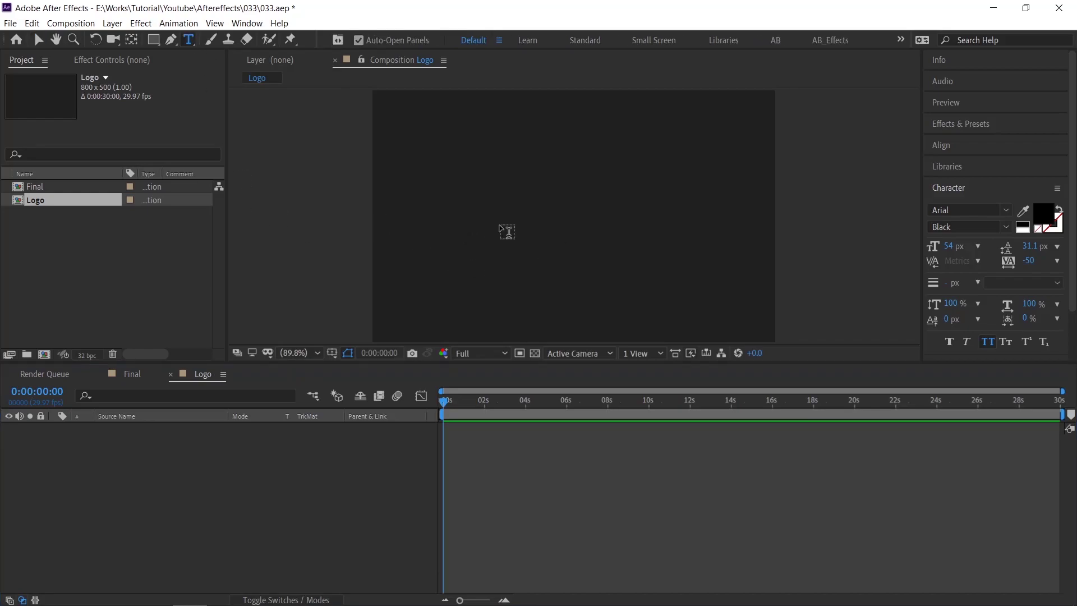
{"action": "left_click", "coordinate": [496, 236]}
{"action": "type", "text": "Bla"}
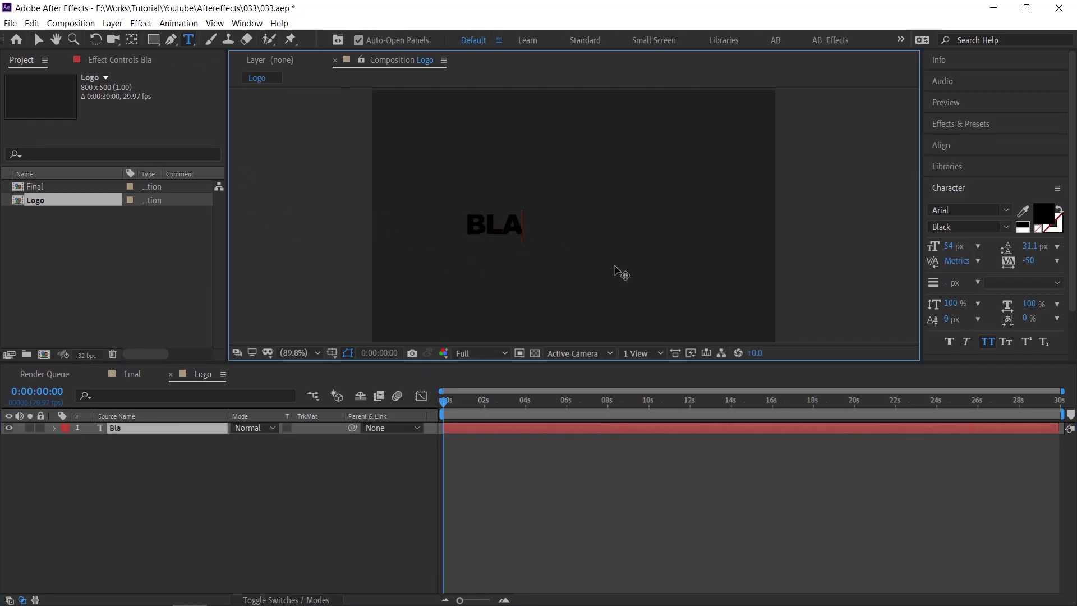
{"action": "type", "text": "ck and"}
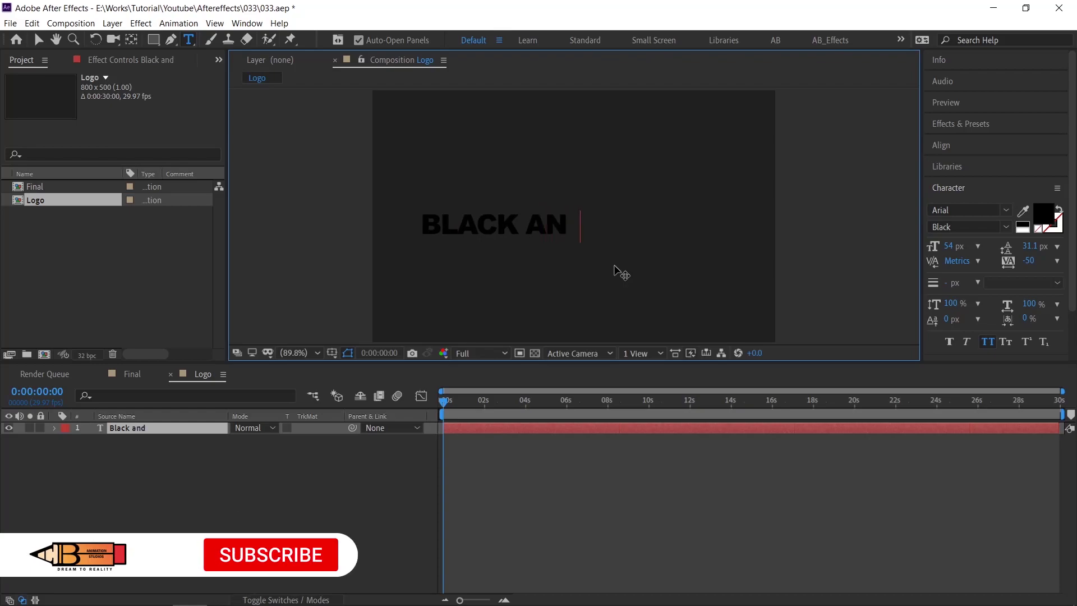
{"action": "type", "text": " Wh"}
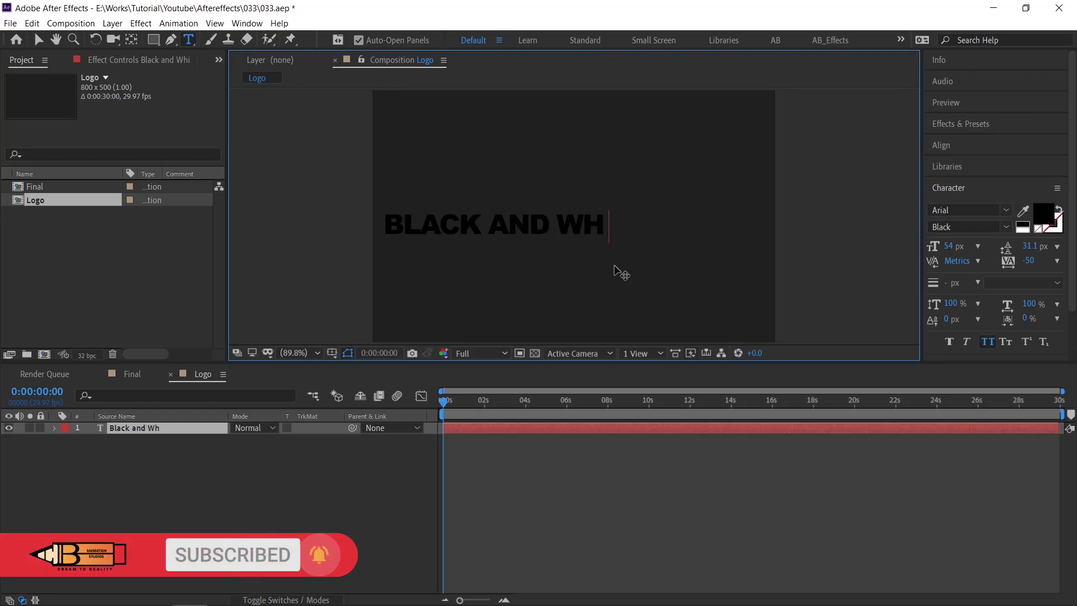
{"action": "type", "text": "ite"}
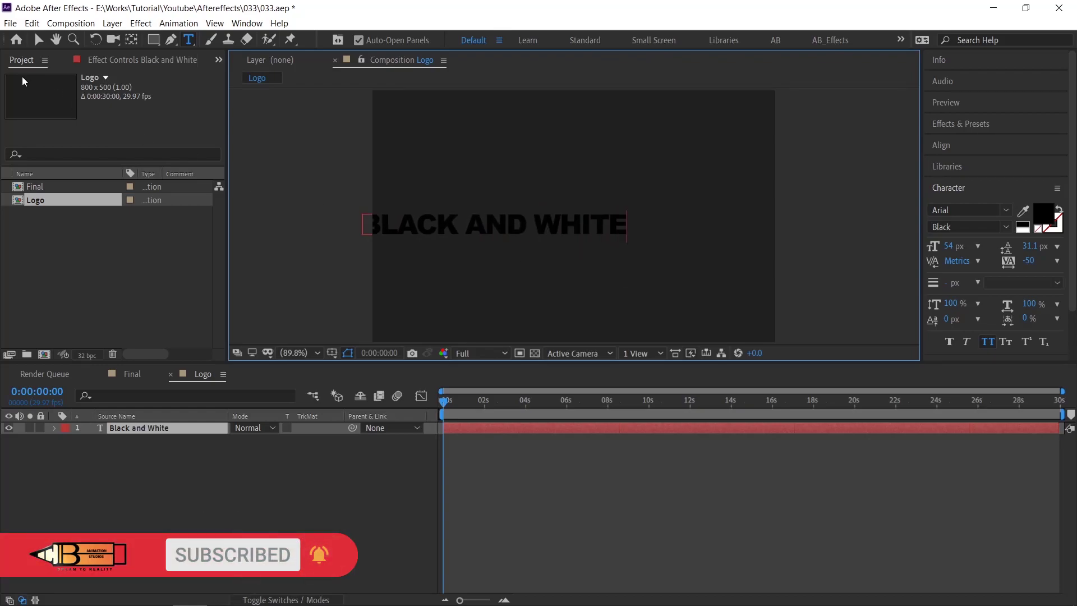
{"action": "left_click", "coordinate": [38, 39]}
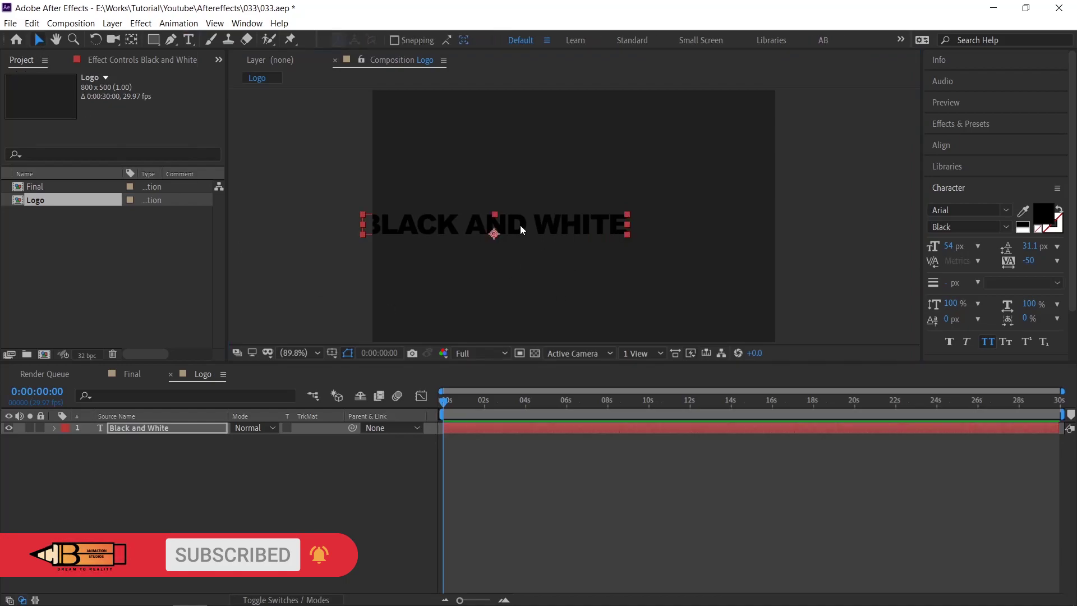
{"action": "left_click_drag", "start_coordinate": [520, 224], "coordinate": [549, 219]}
Step: Shrink the word AND to 24 px, then go back to the Final composition
{"action": "double_click", "coordinate": [604, 225]}
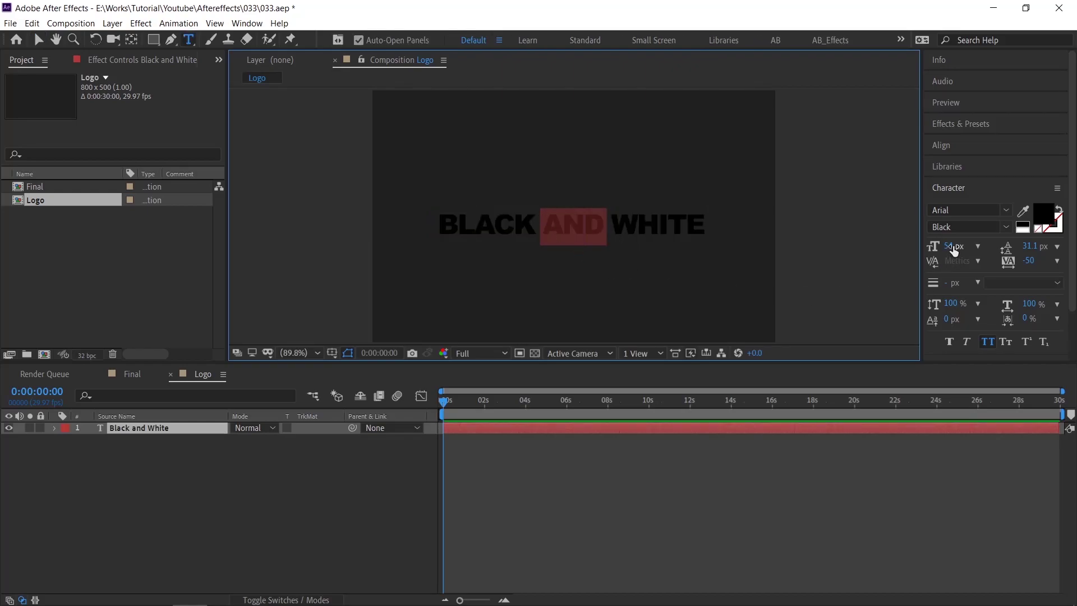
{"action": "left_click_drag", "start_coordinate": [951, 246], "coordinate": [929, 245]}
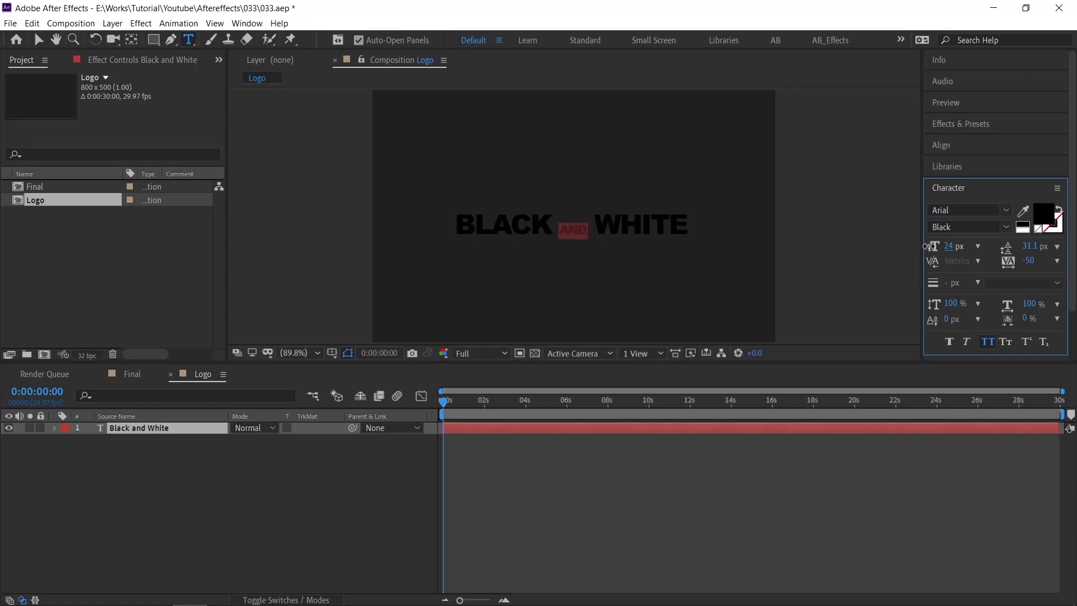
{"action": "left_click", "coordinate": [667, 227]}
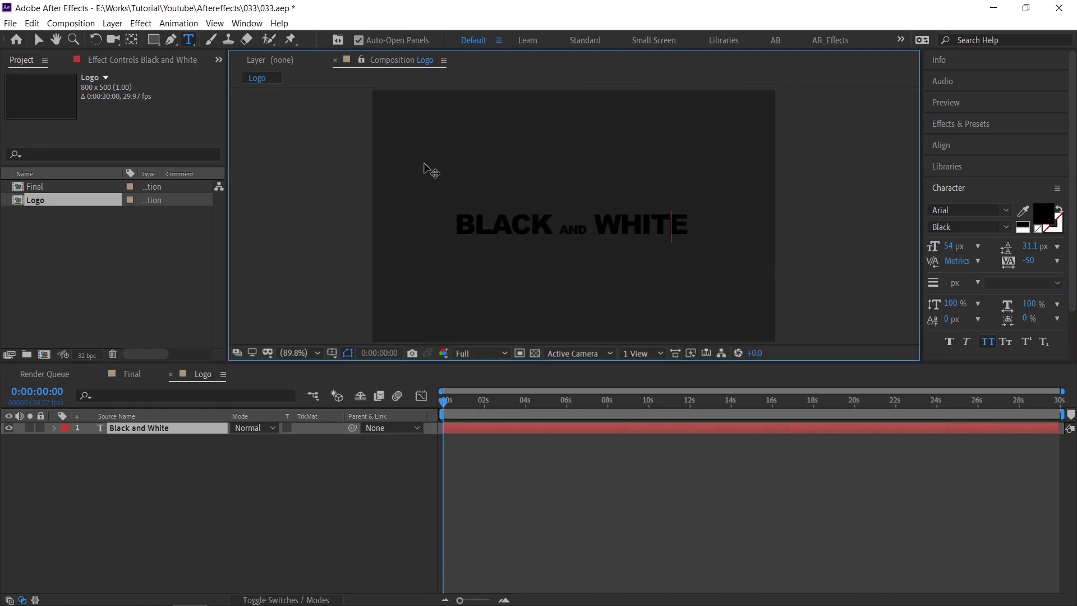
{"action": "left_click", "coordinate": [39, 39]}
{"action": "left_click", "coordinate": [848, 277]}
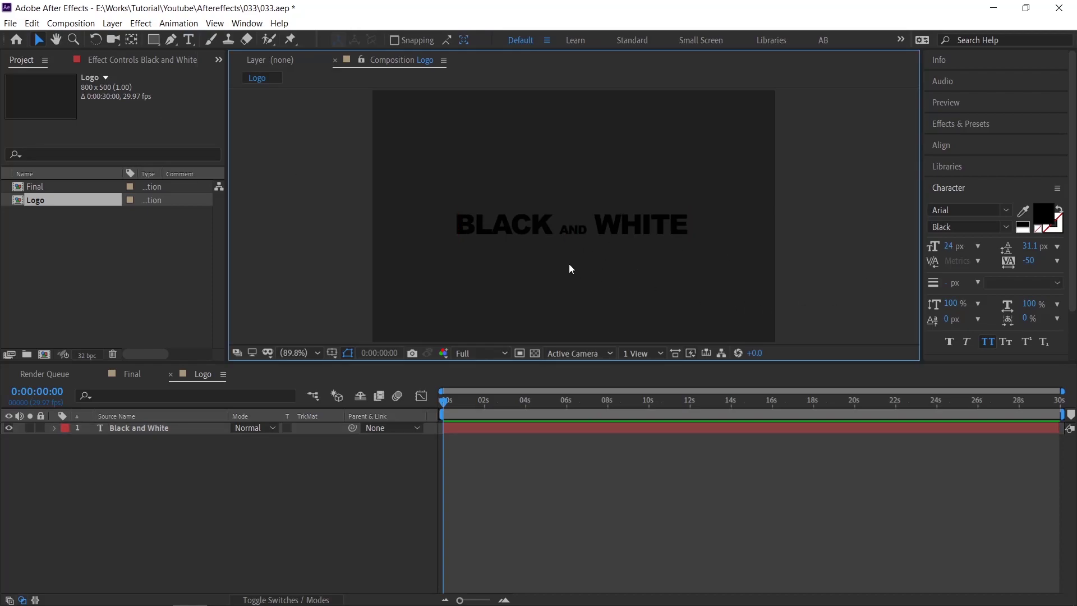
{"action": "left_click", "coordinate": [137, 374]}
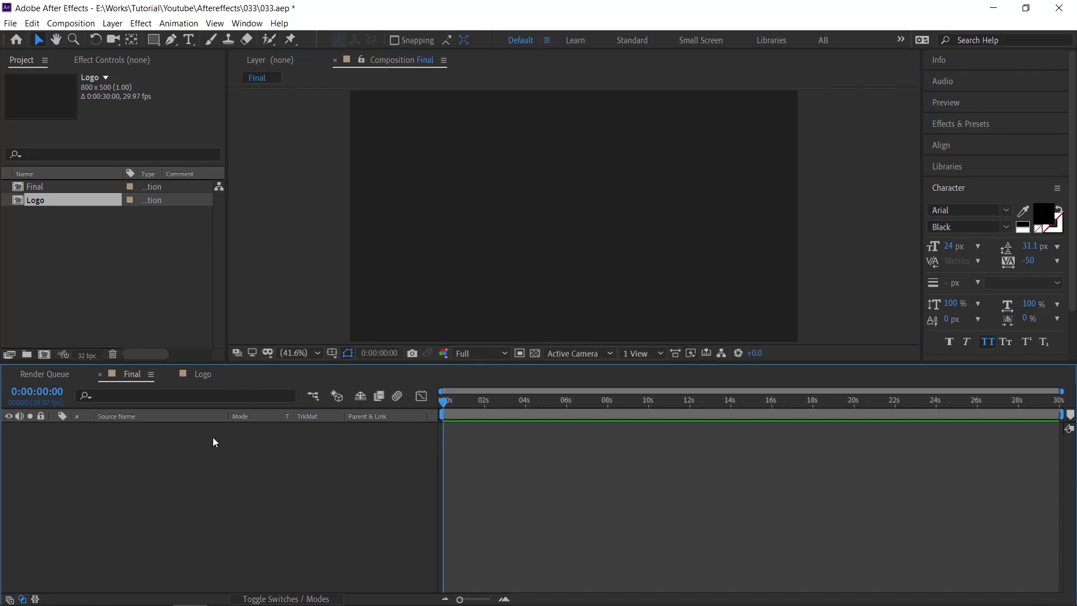
Step: Nest the Logo comp in Final and add a white solid named BG beneath it
{"action": "left_click_drag", "start_coordinate": [45, 202], "coordinate": [115, 471]}
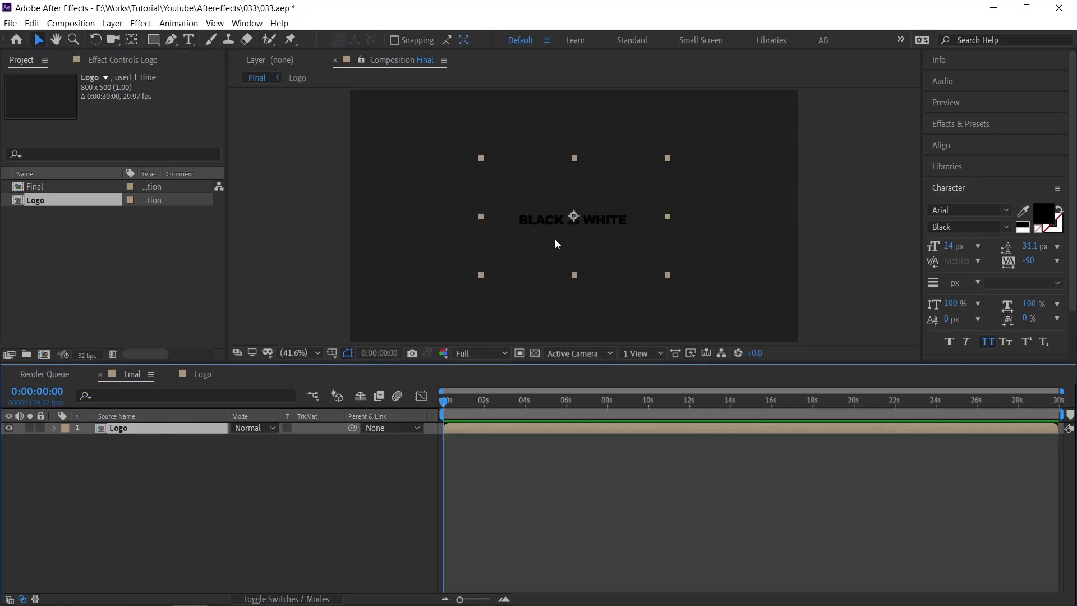
{"action": "left_click", "coordinate": [145, 446]}
{"action": "right_click", "coordinate": [144, 446]}
{"action": "mouse_move", "coordinate": [197, 455]}
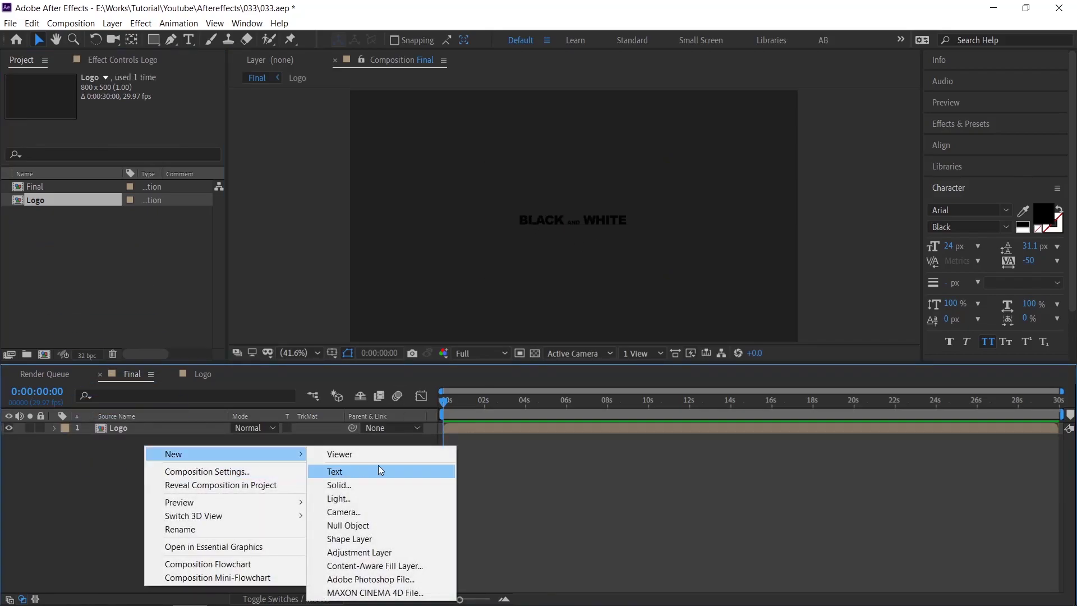
{"action": "left_click", "coordinate": [374, 485]}
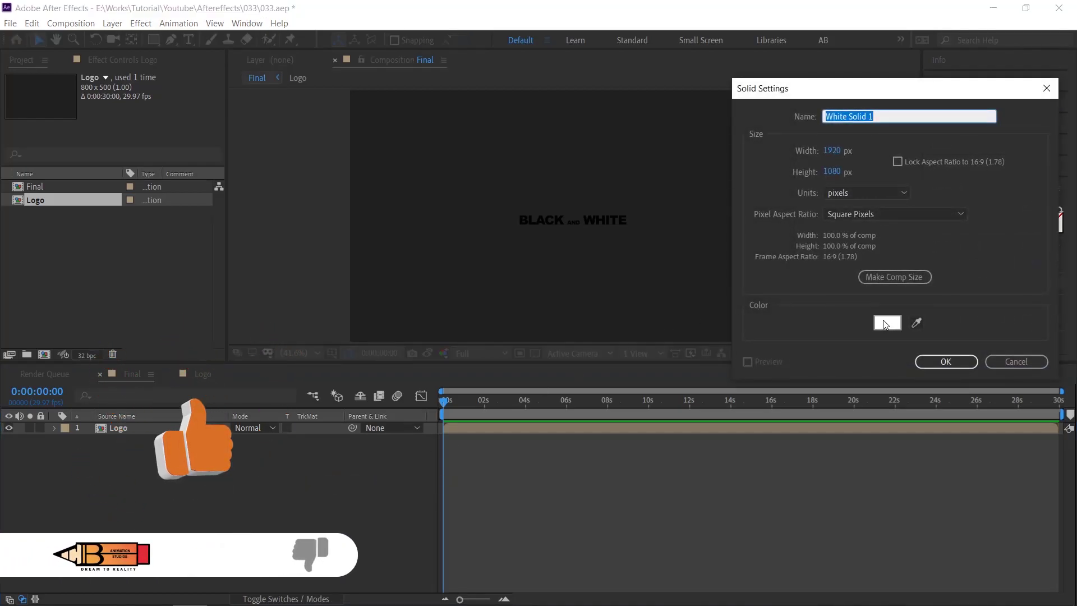
{"action": "type", "text": "BG"}
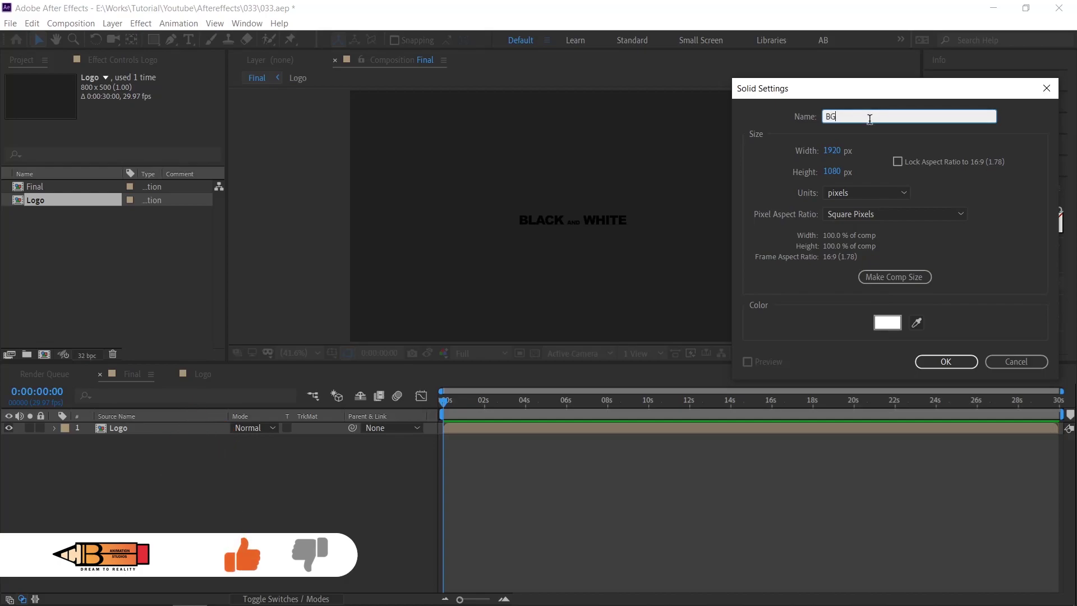
{"action": "key", "text": "Return"}
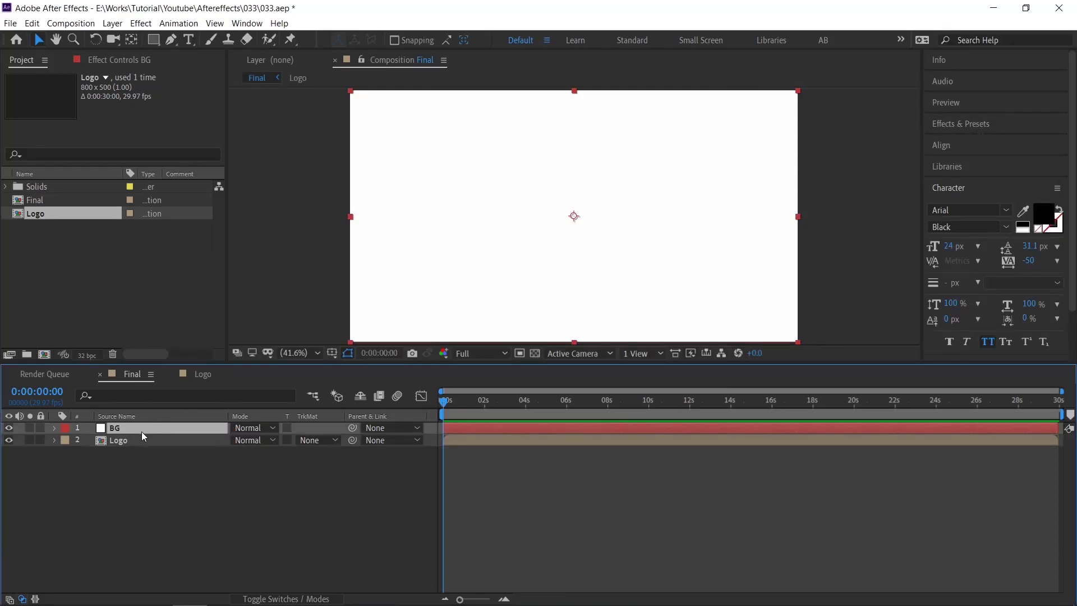
{"action": "left_click_drag", "start_coordinate": [141, 431], "coordinate": [143, 469]}
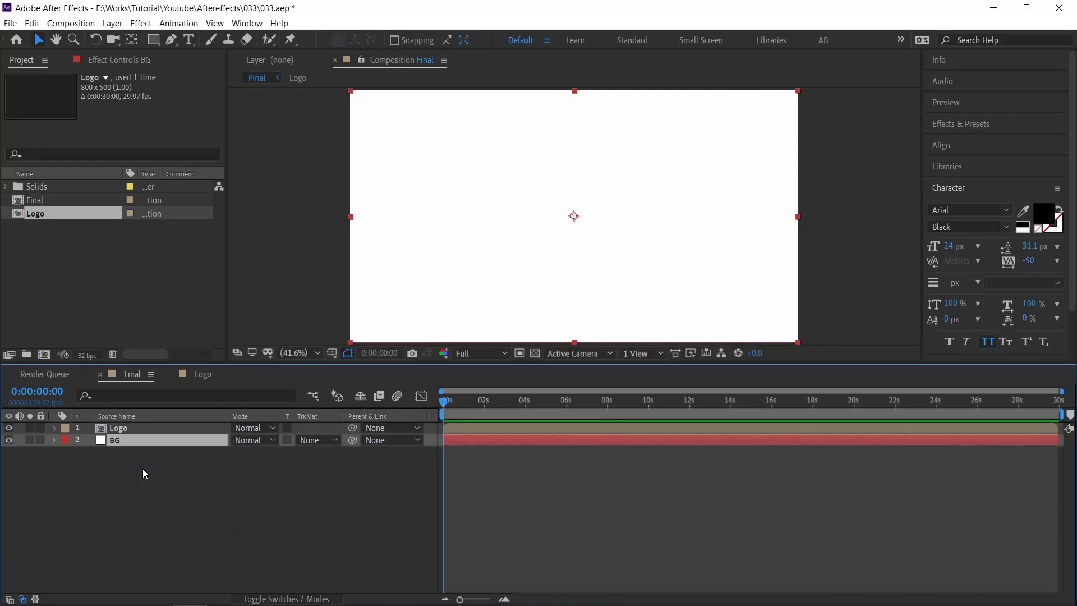
Step: Inside Logo, scale the Black and White text layer up to 151%, then return to Final
{"action": "left_click", "coordinate": [162, 511]}
{"action": "left_click", "coordinate": [139, 431]}
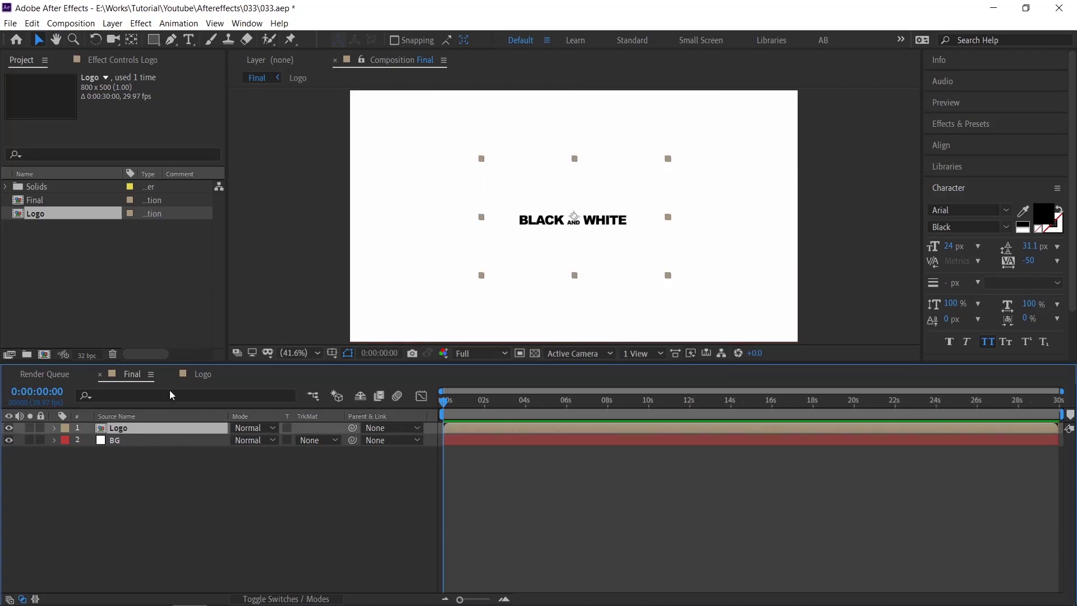
{"action": "left_click", "coordinate": [203, 374]}
{"action": "left_click", "coordinate": [187, 431]}
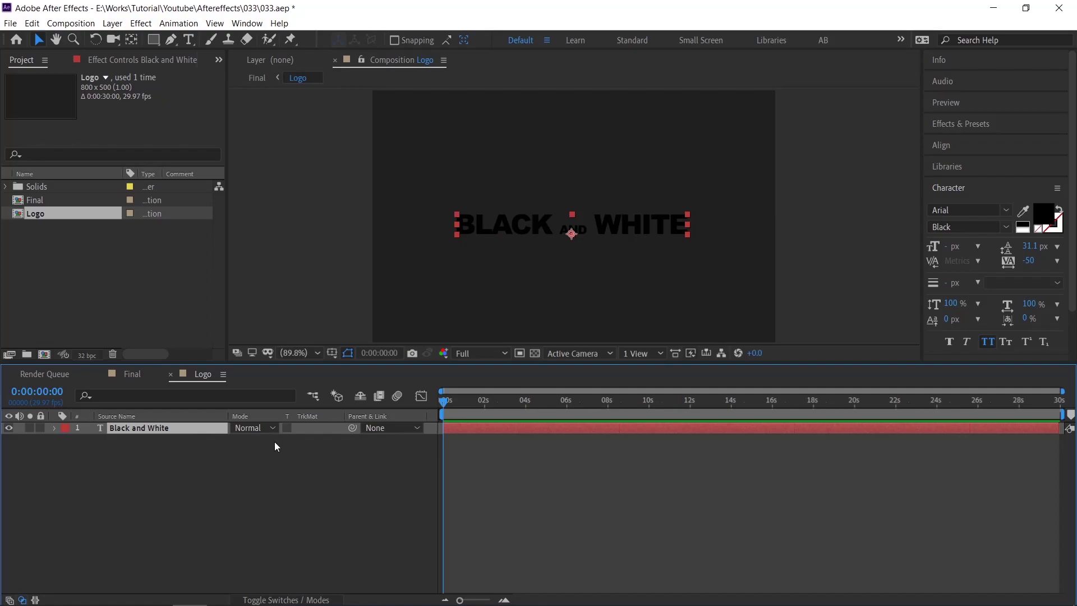
{"action": "key", "text": "s"}
{"action": "left_click_drag", "start_coordinate": [255, 443], "coordinate": [284, 440]}
{"action": "left_click", "coordinate": [132, 374]}
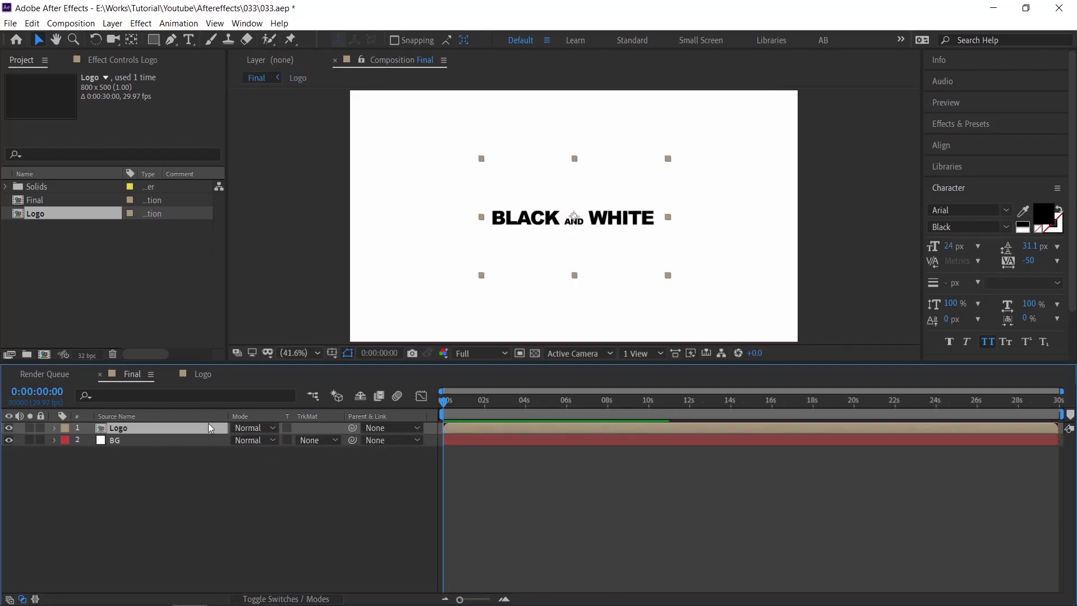
{"action": "left_click", "coordinate": [550, 509]}
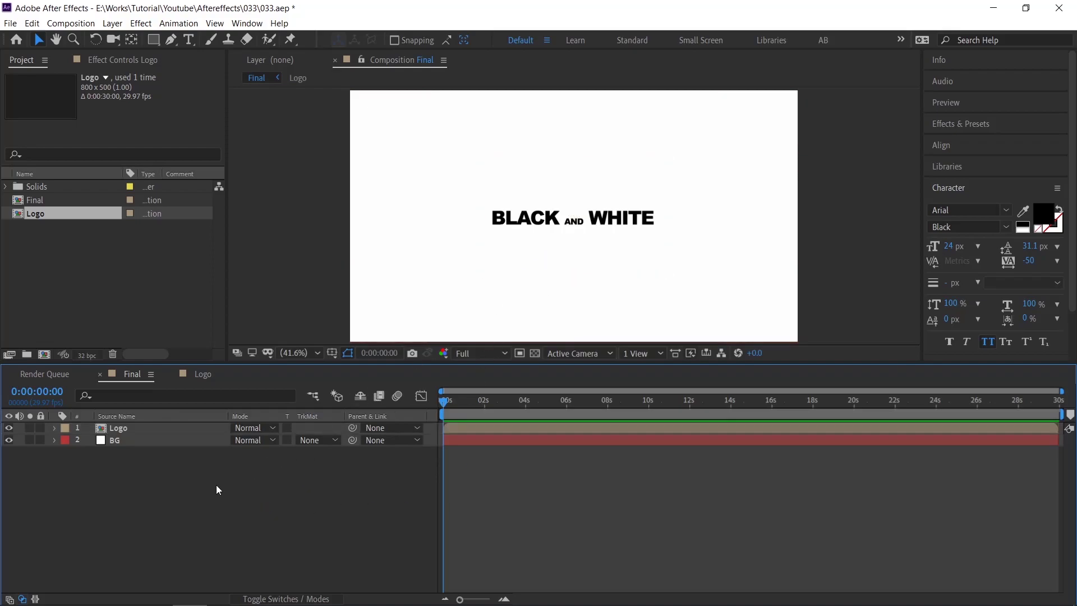
{"action": "left_click", "coordinate": [151, 429]}
{"action": "left_click", "coordinate": [485, 334]}
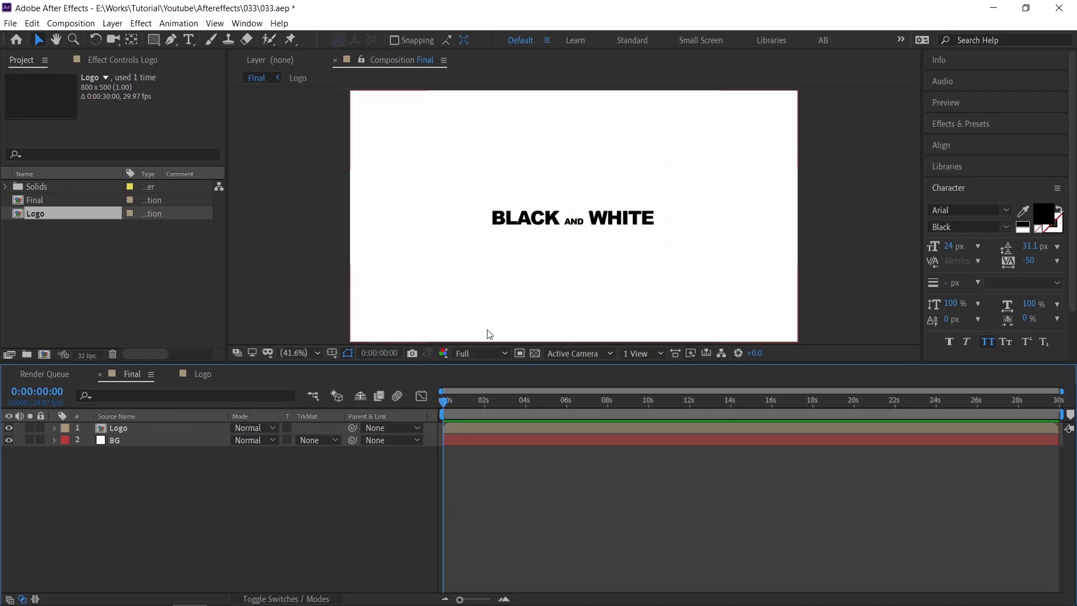
Step: Draw a red rectangle left of the text, centre its anchor point and set stroke to 0 px
{"action": "left_click", "coordinate": [152, 39]}
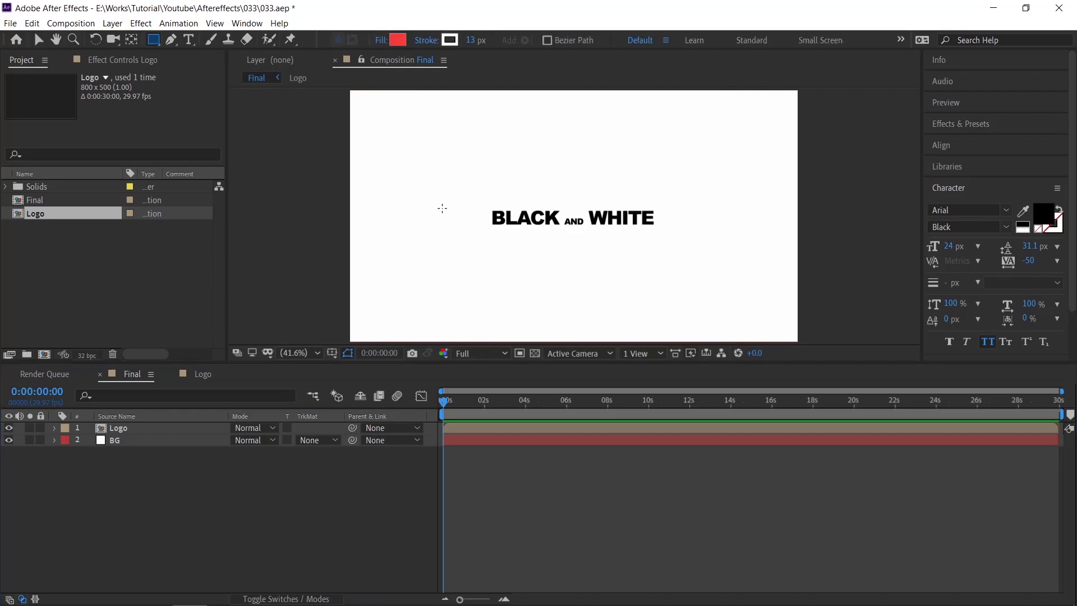
{"action": "mouse_move", "coordinate": [399, 157]}
{"action": "left_mouse_down"}
{"action": "mouse_move", "coordinate": [421, 220]}
{"action": "mouse_move", "coordinate": [475, 302]}
{"action": "mouse_move", "coordinate": [473, 289]}
{"action": "left_mouse_up"}
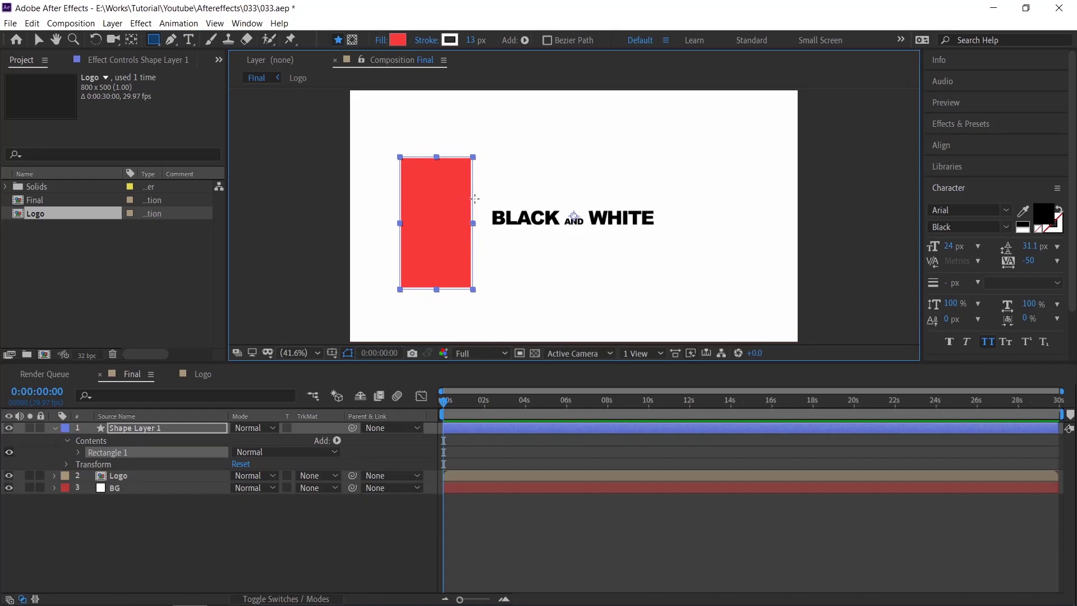
{"action": "key", "text": "ctrl+alt+Home"}
{"action": "left_click_drag", "start_coordinate": [470, 40], "coordinate": [461, 42]}
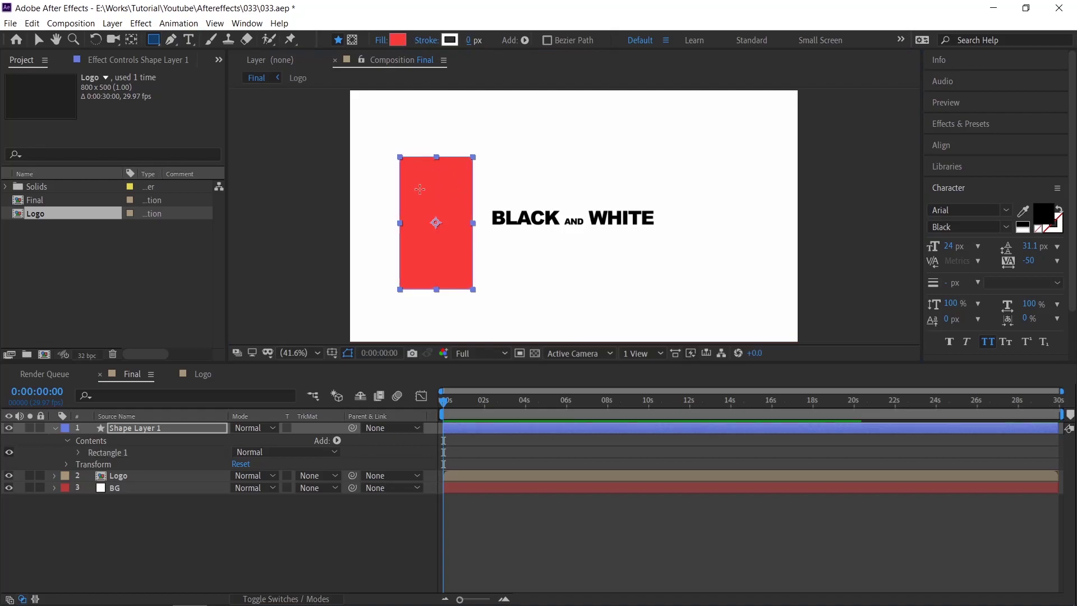
Step: Rotate the rectangle shape layer to -13°
{"action": "key", "text": "v"}
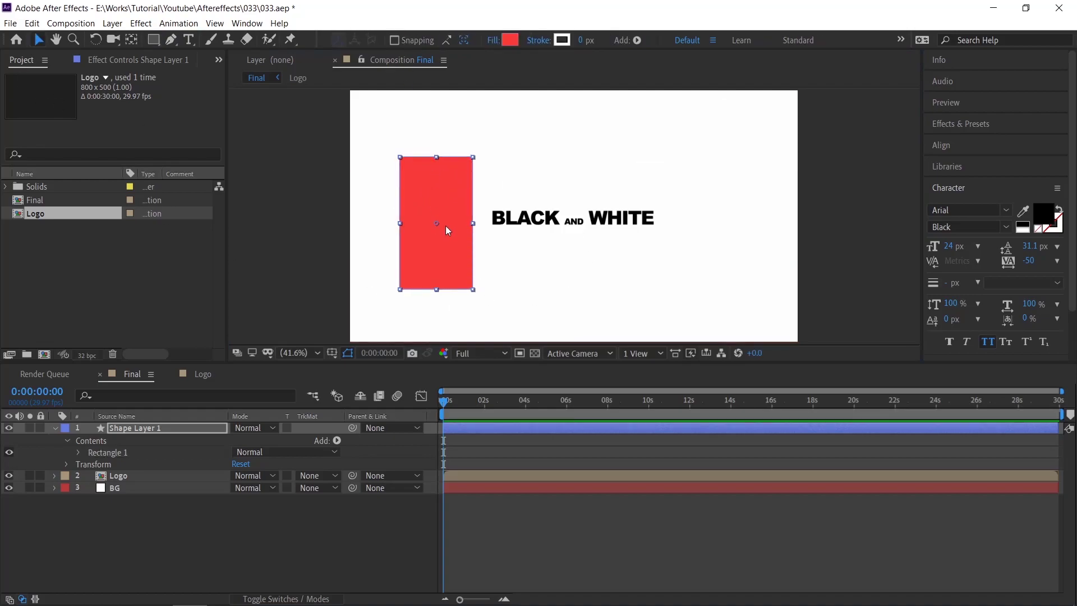
{"action": "left_click", "coordinate": [115, 436]}
{"action": "key", "text": "r"}
{"action": "left_click_drag", "start_coordinate": [243, 440], "coordinate": [231, 436]}
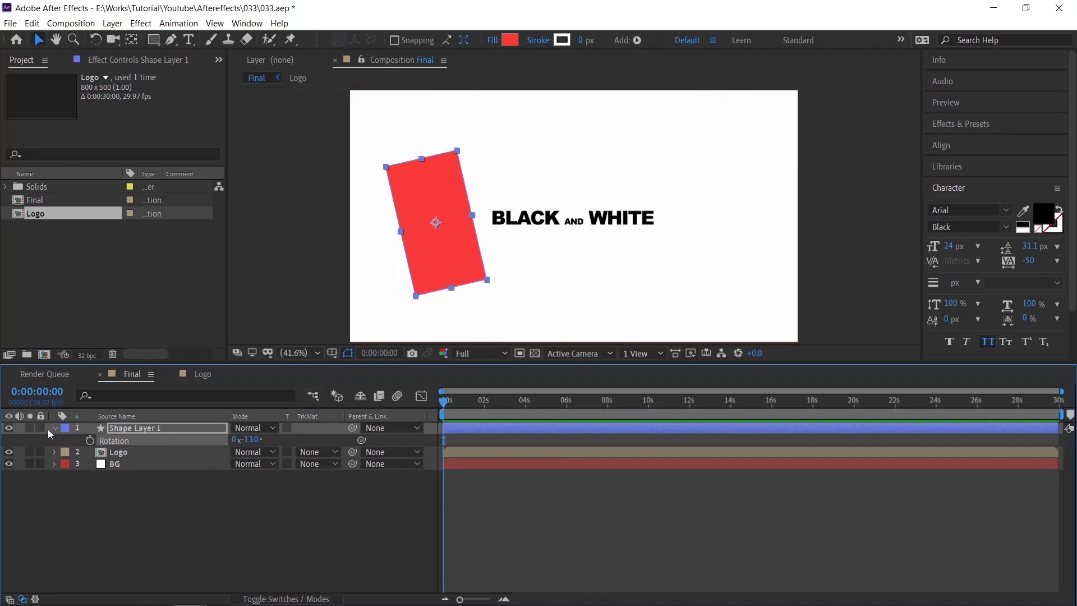
Step: Convert Rectangle Path 1 to a Bezier path and nudge the rectangle's right-edge vertices
{"action": "key", "text": "F2"}
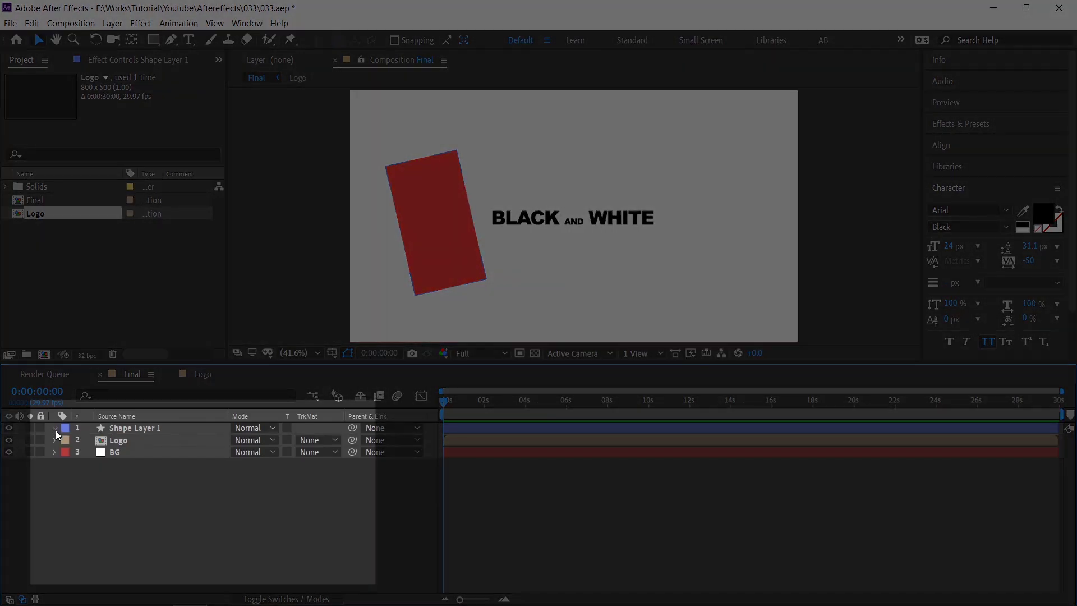
{"action": "left_click", "coordinate": [56, 430]}
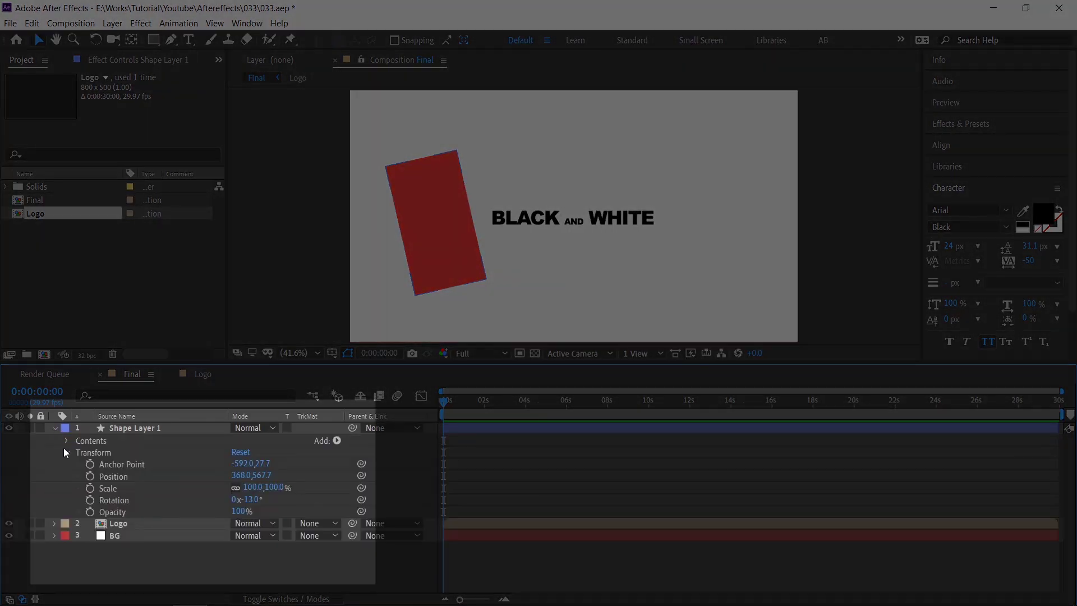
{"action": "left_click", "coordinate": [66, 441]}
{"action": "left_click", "coordinate": [78, 453]}
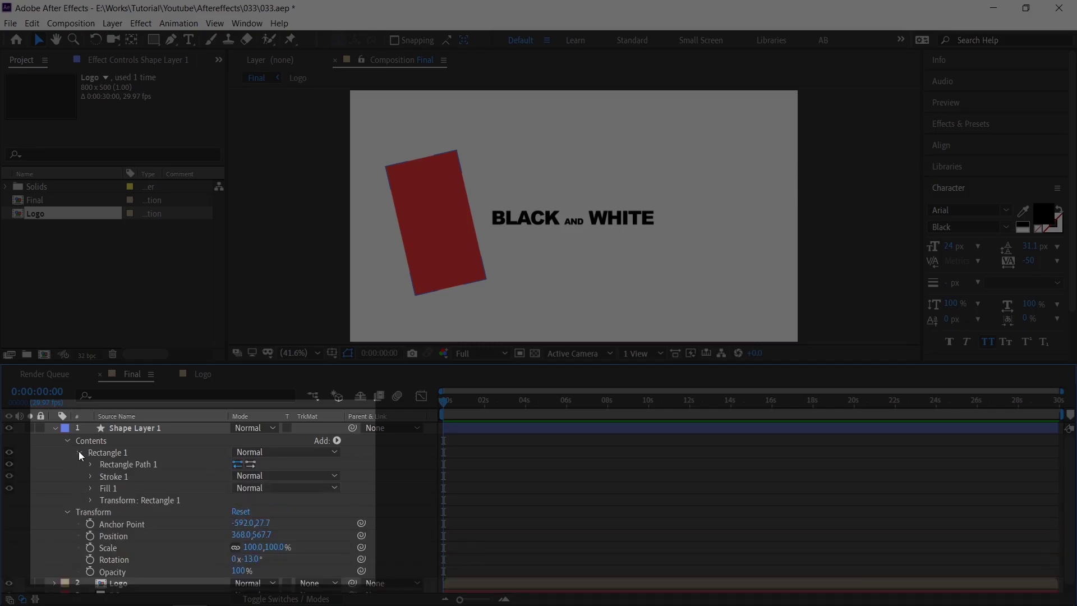
{"action": "left_click", "coordinate": [116, 463]}
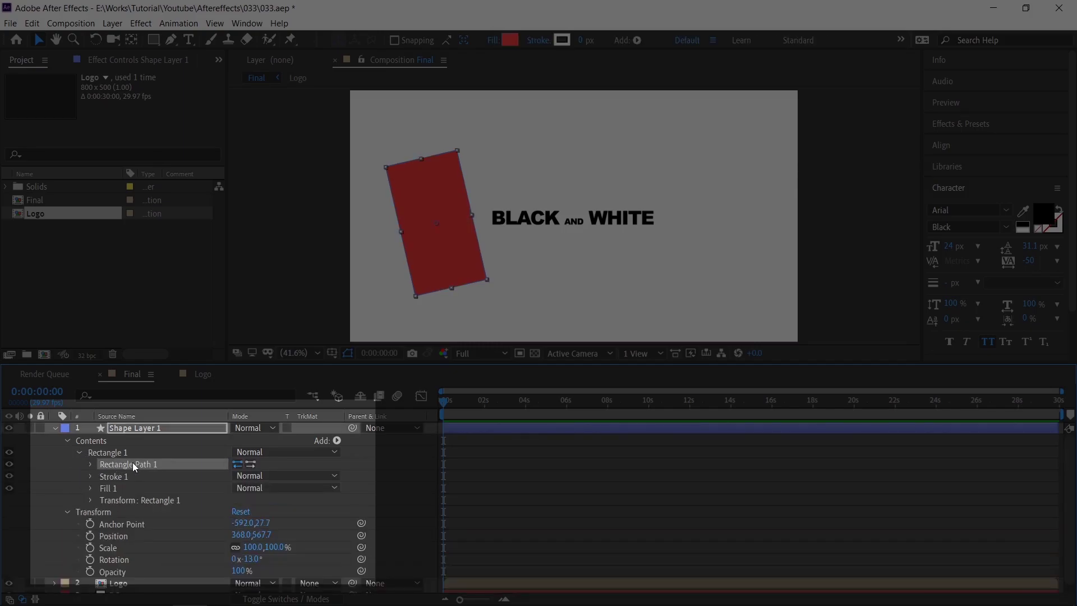
{"action": "right_click", "coordinate": [133, 463]}
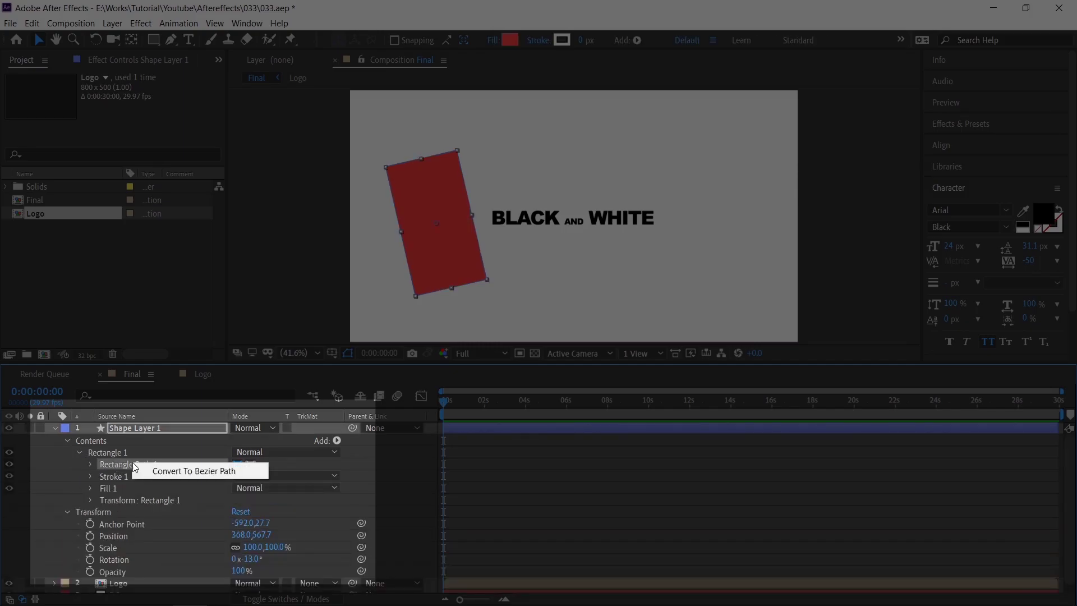
{"action": "left_click", "coordinate": [215, 473]}
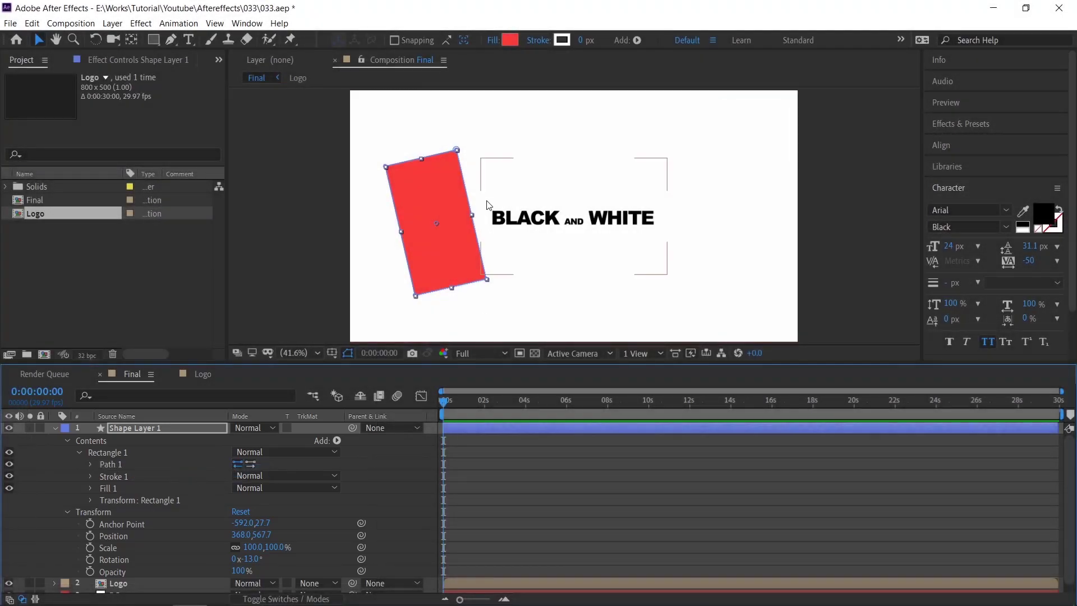
{"action": "left_click", "coordinate": [457, 150]}
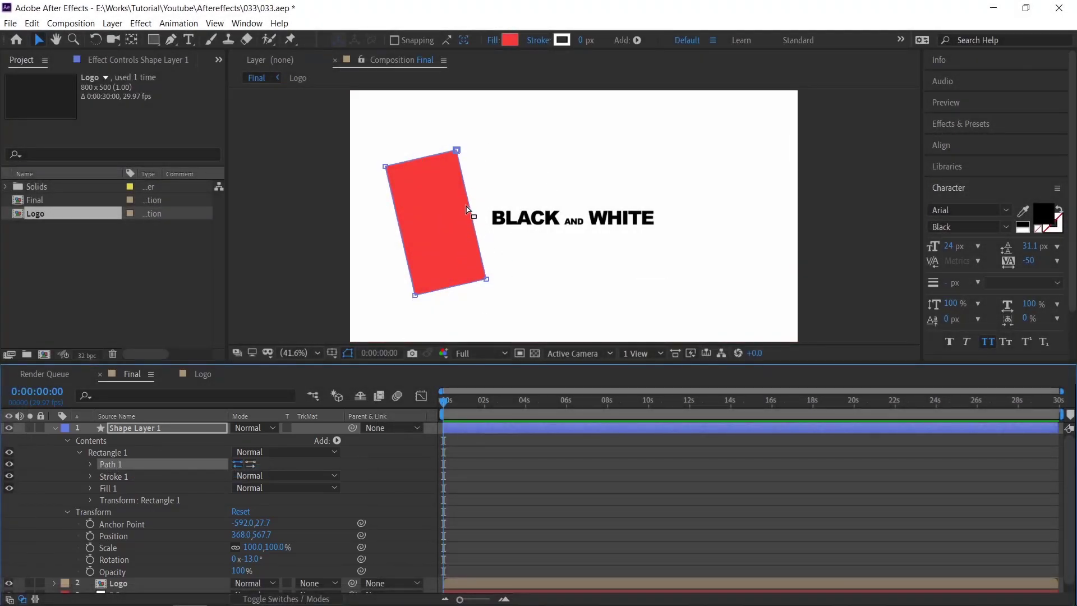
{"action": "left_click_drag", "start_coordinate": [466, 209], "coordinate": [488, 261]}
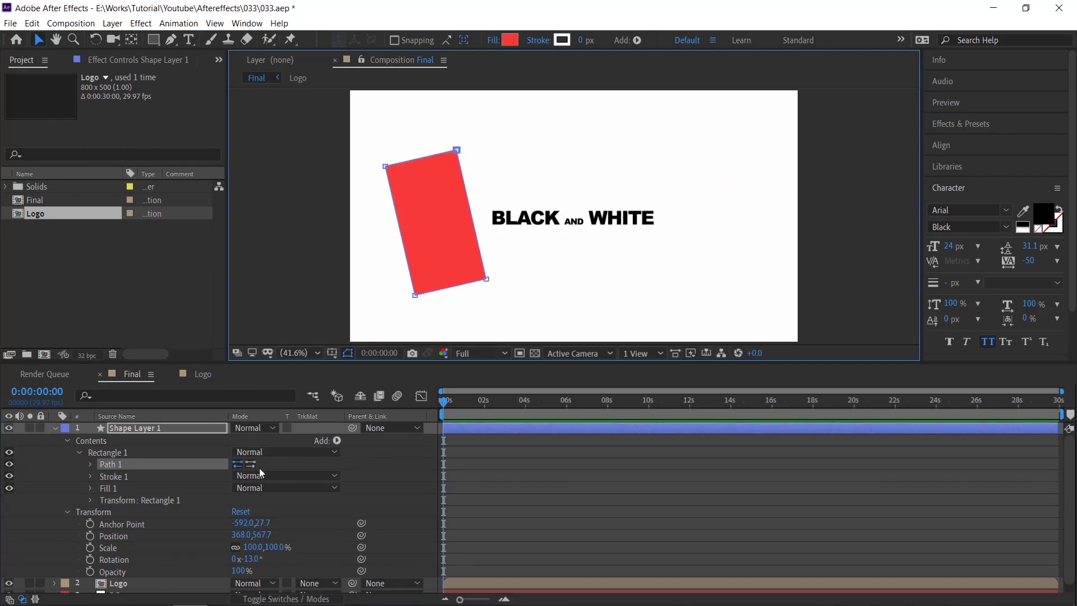
Step: Set a starting Path keyframe at 0 s and move the time indicator to 2 s
{"action": "left_click", "coordinate": [91, 464]}
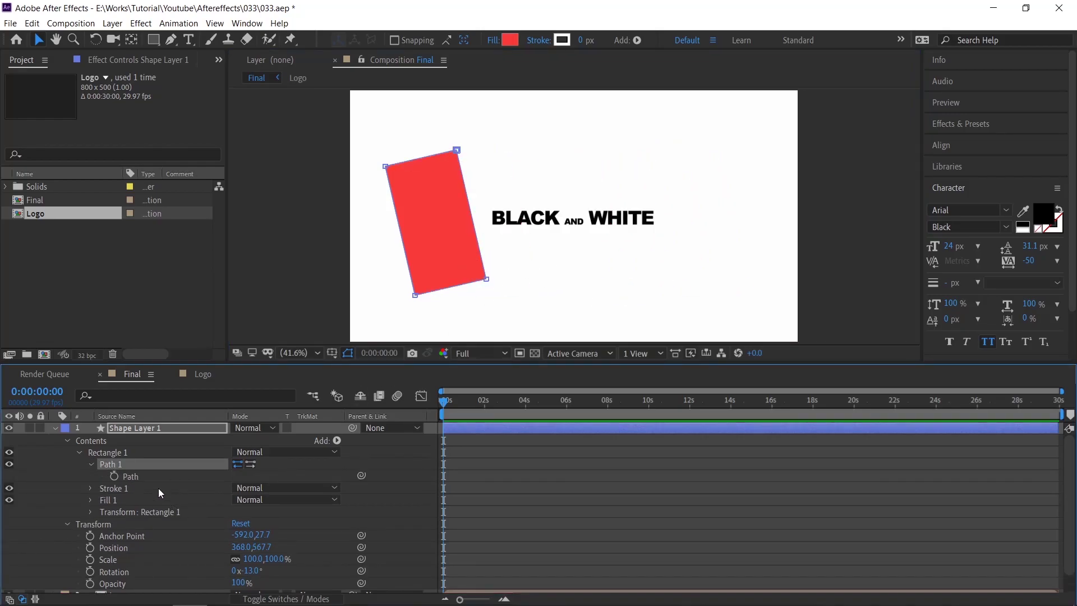
{"action": "left_click", "coordinate": [115, 476]}
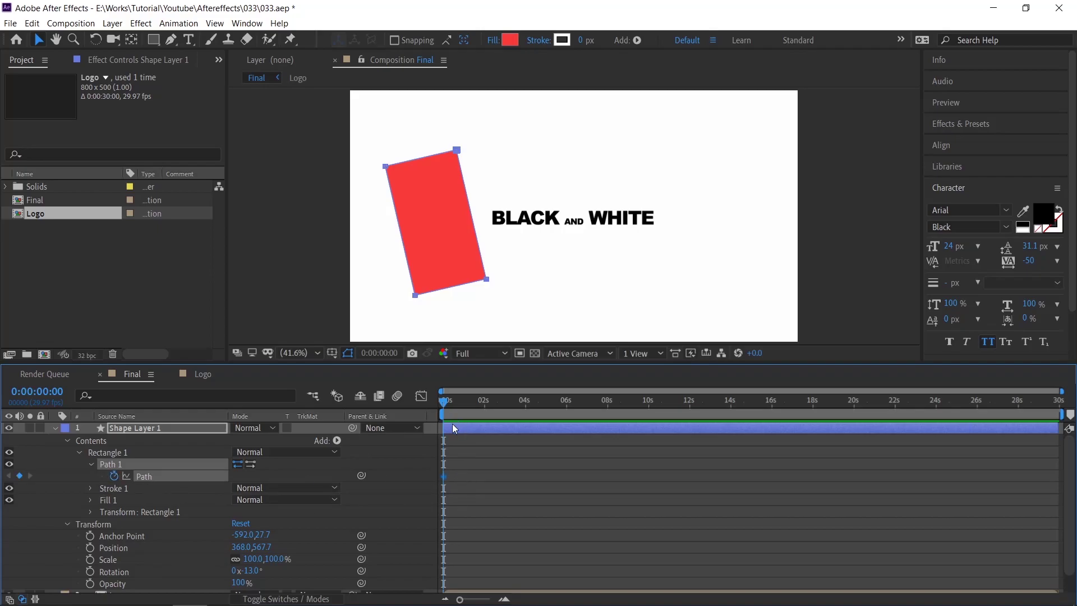
{"action": "left_click_drag", "start_coordinate": [455, 402], "coordinate": [480, 415]}
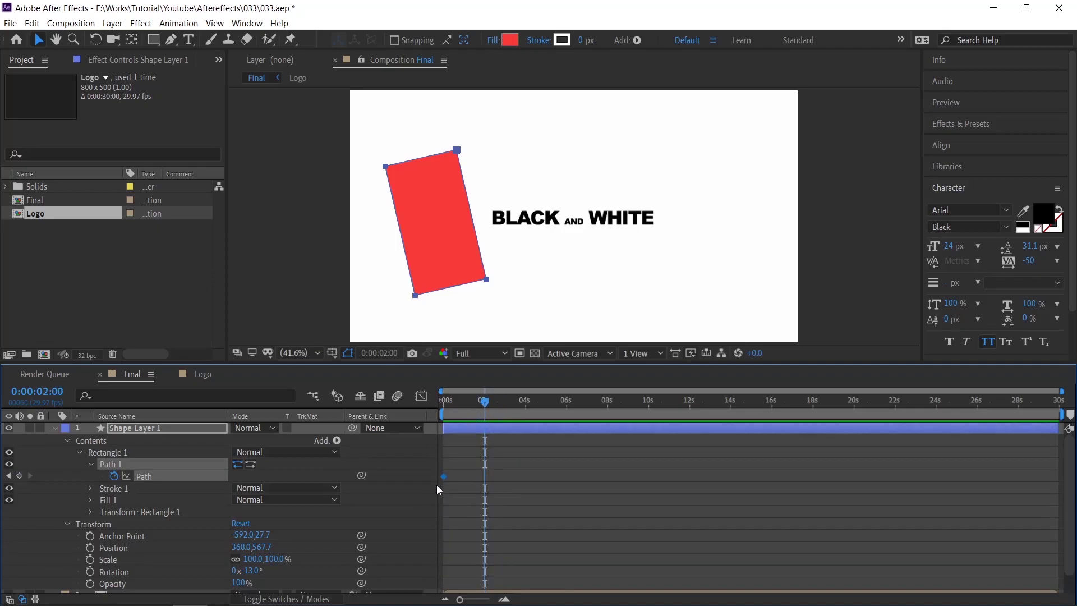
Step: At 2 s, stretch the rectangle's right vertices far right, then select both Path keyframes
{"action": "left_click", "coordinate": [131, 463]}
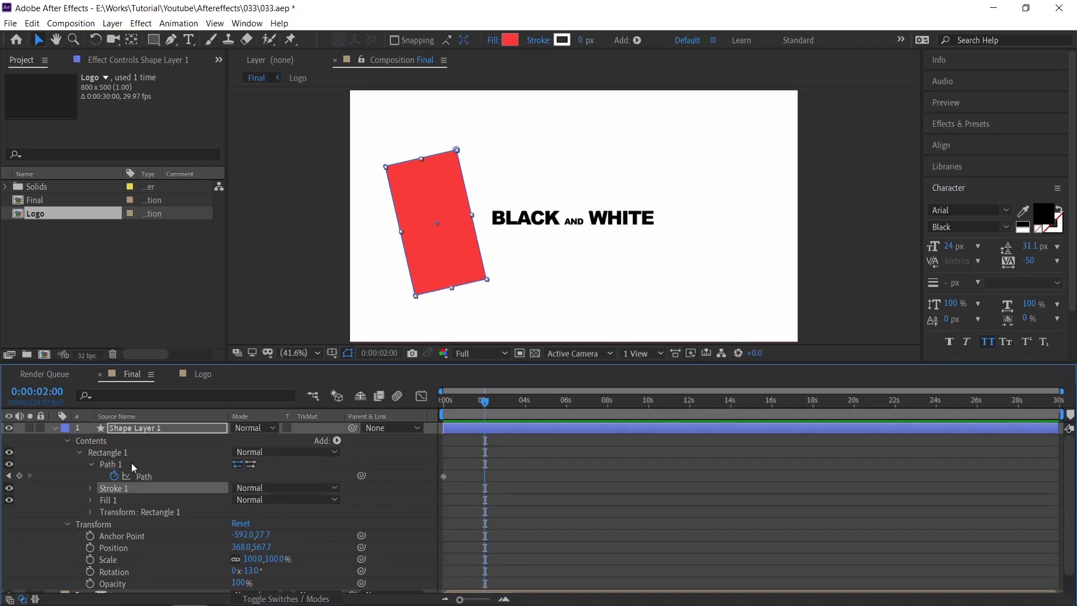
{"action": "left_click", "coordinate": [476, 246]}
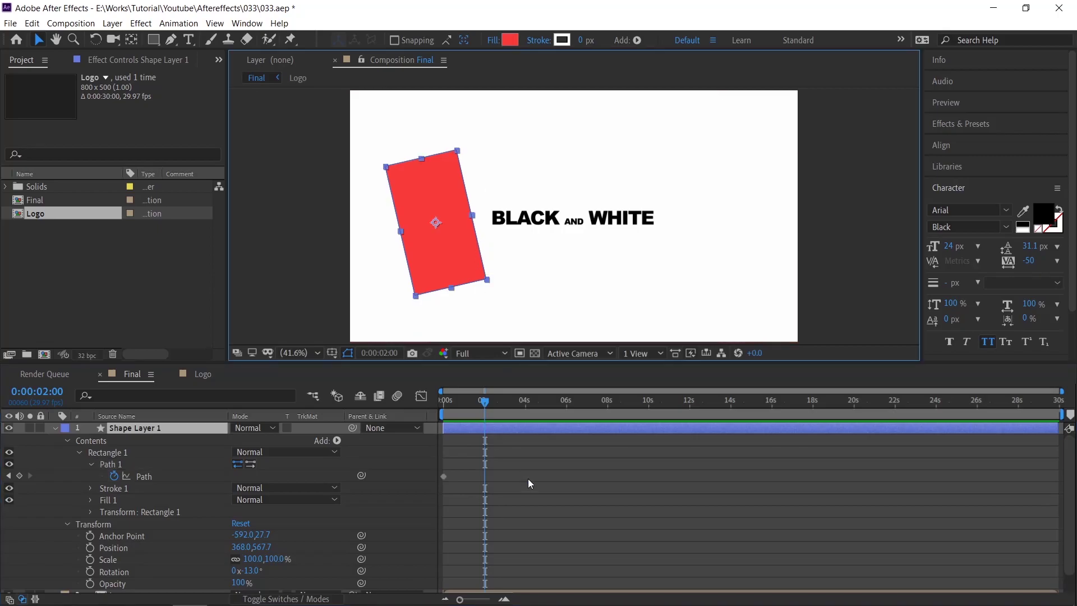
{"action": "left_click", "coordinate": [192, 511]}
{"action": "left_click", "coordinate": [153, 490]}
{"action": "left_click", "coordinate": [156, 466]}
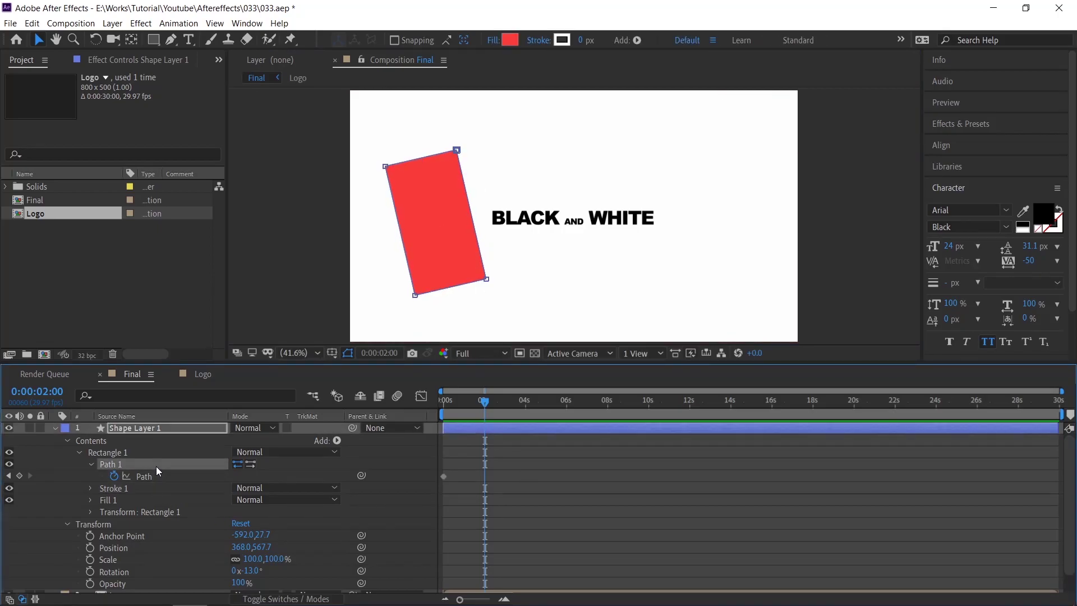
{"action": "left_click_drag", "start_coordinate": [478, 245], "coordinate": [720, 276]}
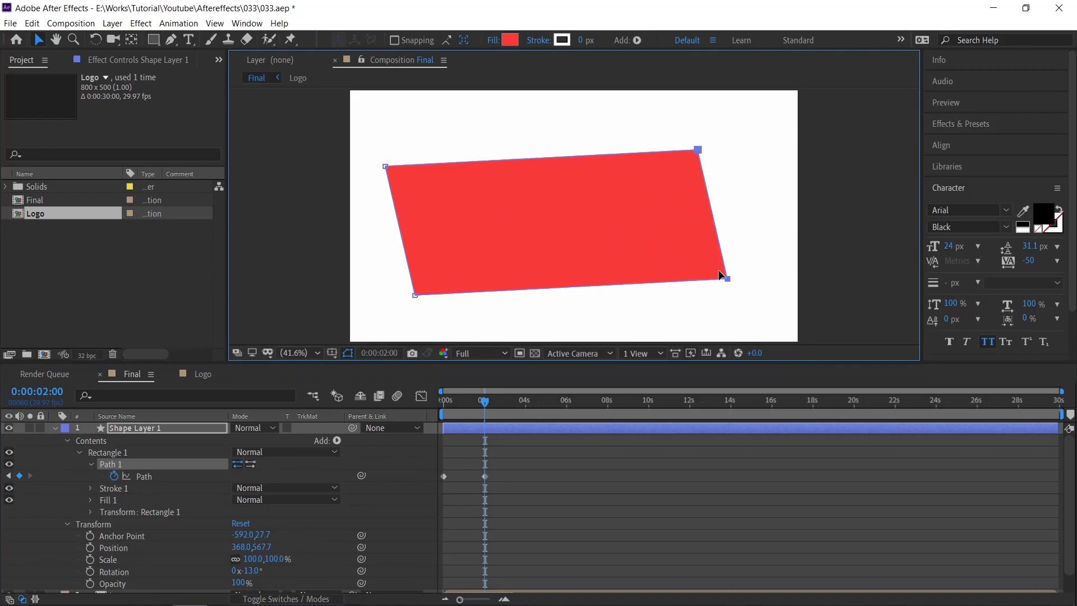
{"action": "left_click", "coordinate": [530, 520]}
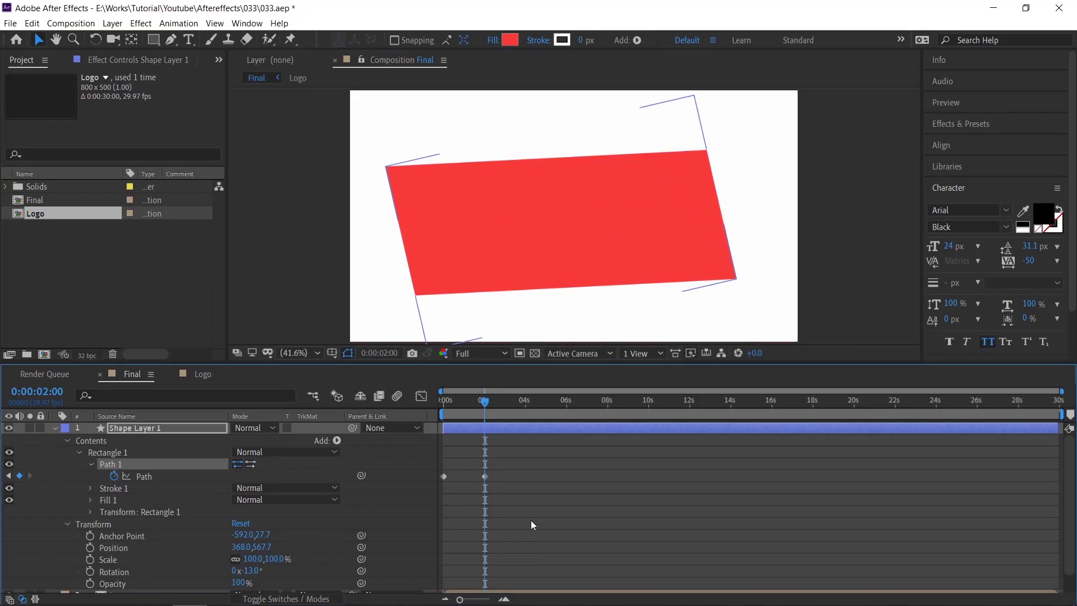
{"action": "mouse_move", "coordinate": [514, 460]}
{"action": "left_mouse_down"}
{"action": "mouse_move", "coordinate": [434, 498]}
{"action": "mouse_move", "coordinate": [449, 492]}
{"action": "left_mouse_up"}
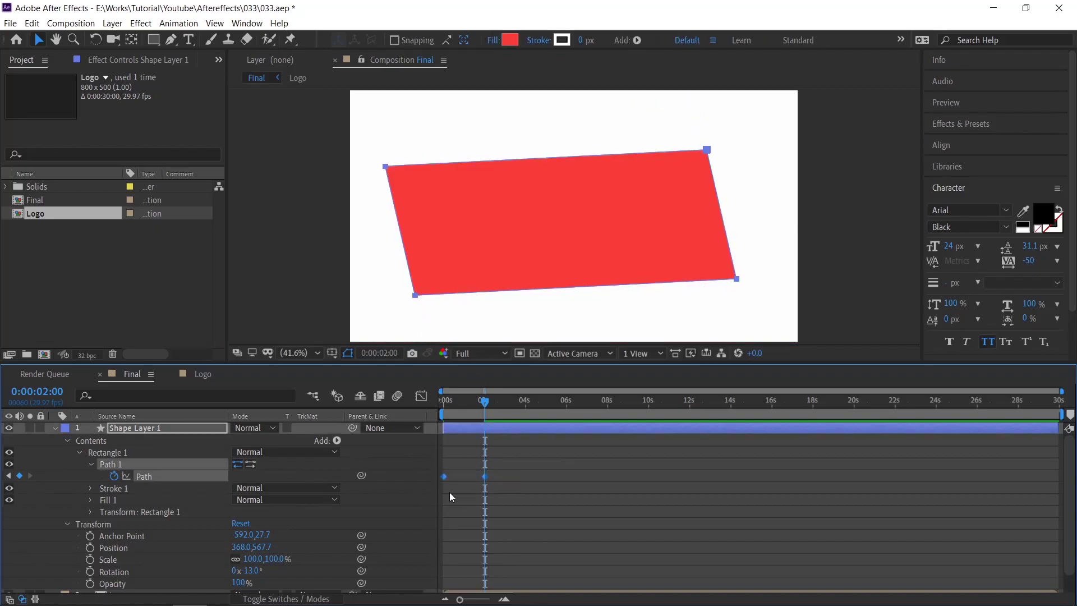
Step: Apply Easy Ease to both Path keyframes and scrub through the wipe
{"action": "right_click", "coordinate": [486, 481]}
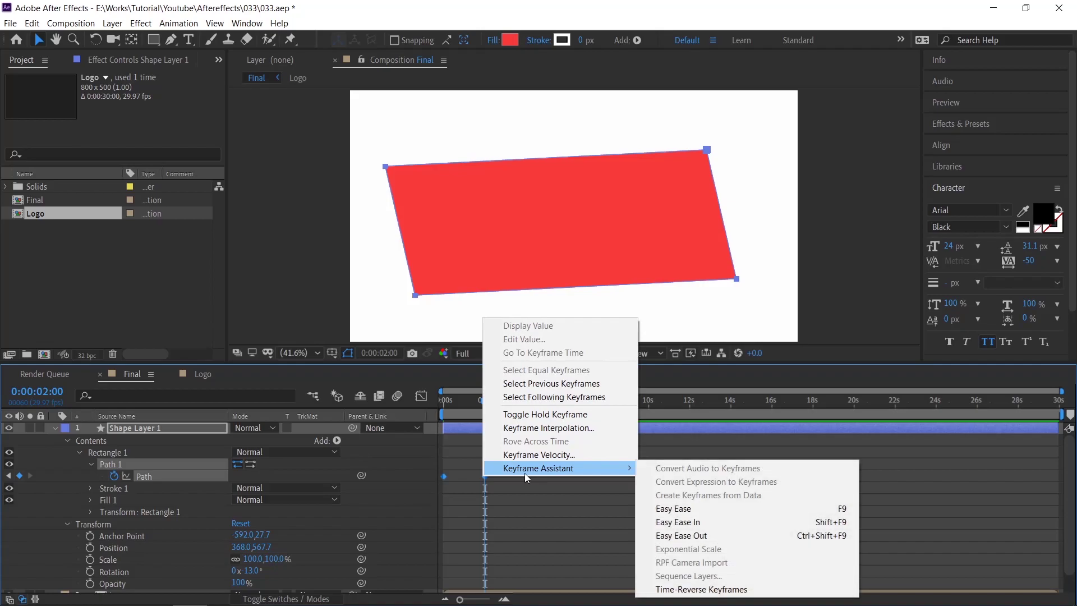
{"action": "mouse_move", "coordinate": [595, 468]}
{"action": "left_click", "coordinate": [684, 508]}
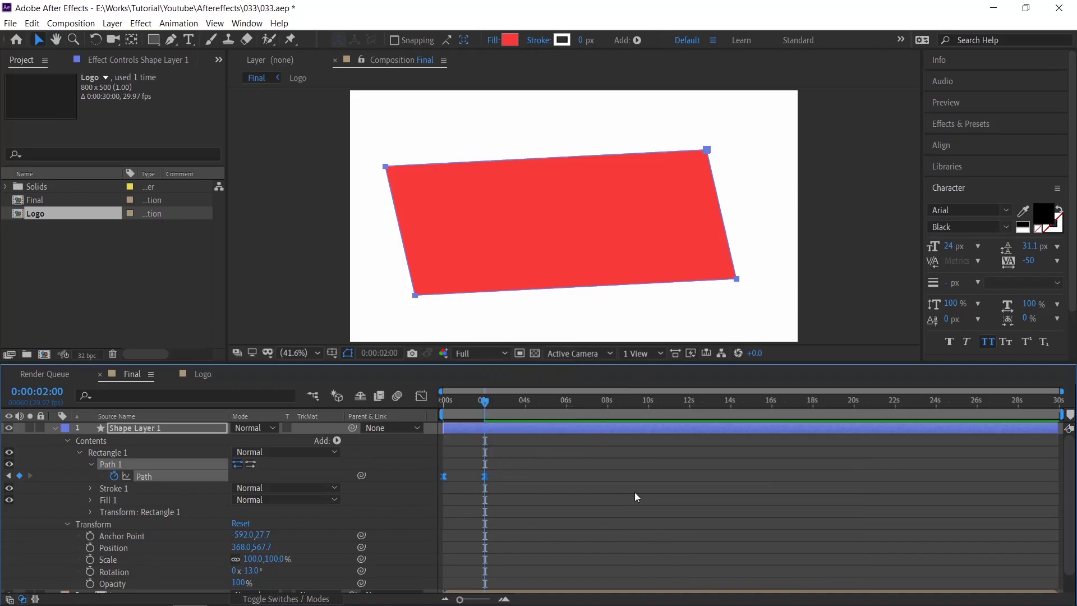
{"action": "left_click", "coordinate": [516, 427]}
{"action": "key", "text": "s"}
{"action": "key", "text": "s"}
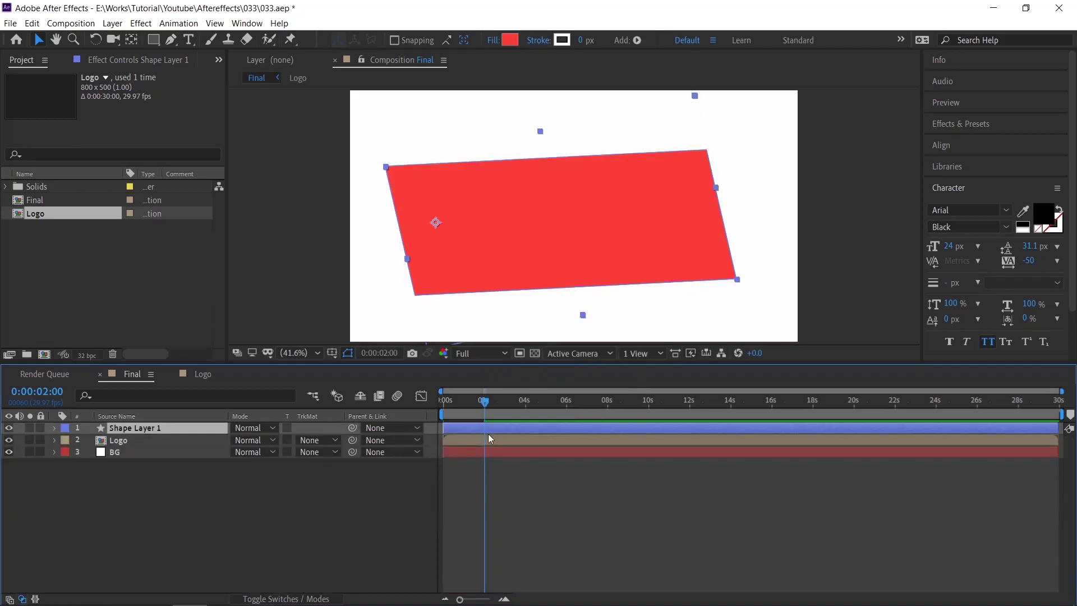
{"action": "left_click", "coordinate": [451, 411]}
{"action": "left_click_drag", "start_coordinate": [452, 412], "coordinate": [432, 452]}
Step: Steepen the Path speed curve to about 94% influence in the Graph Editor, then preview from the start
{"action": "key", "text": "u"}
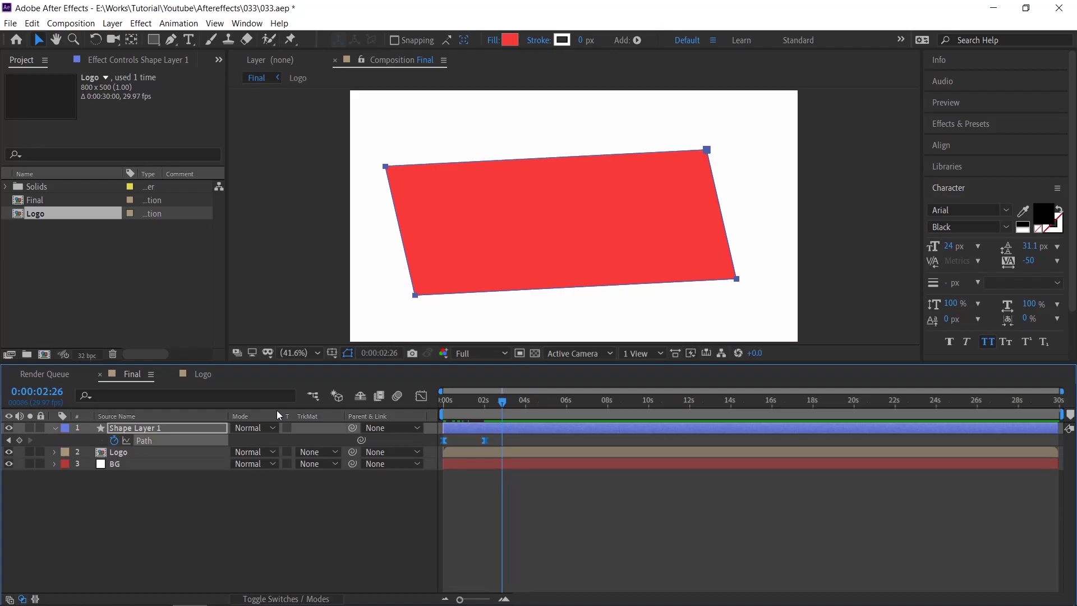
{"action": "left_click", "coordinate": [421, 396]}
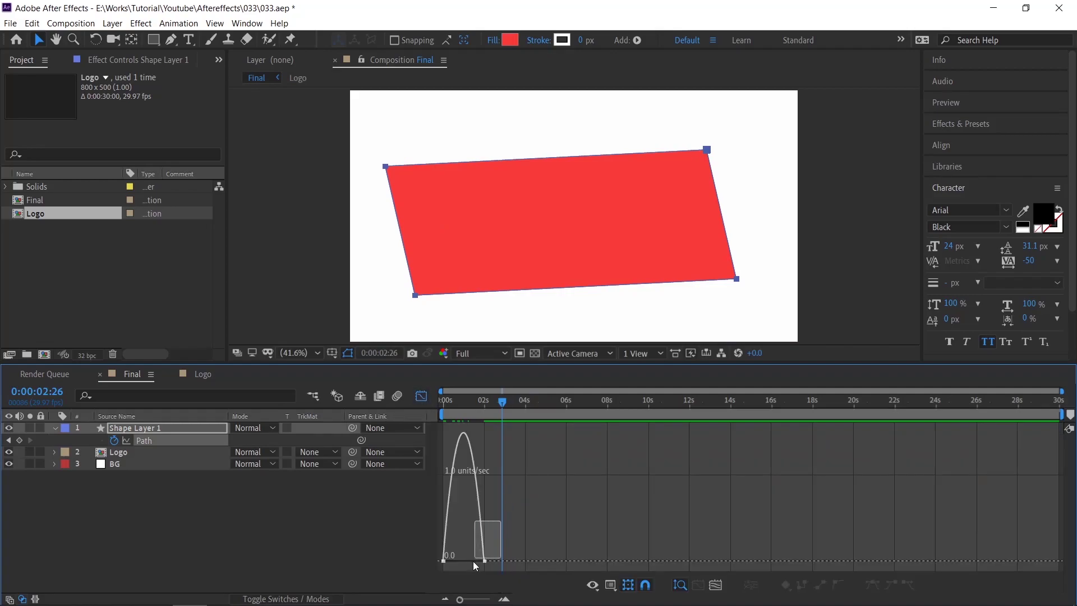
{"action": "left_click_drag", "start_coordinate": [474, 562], "coordinate": [458, 561]}
{"action": "left_click", "coordinate": [463, 400]}
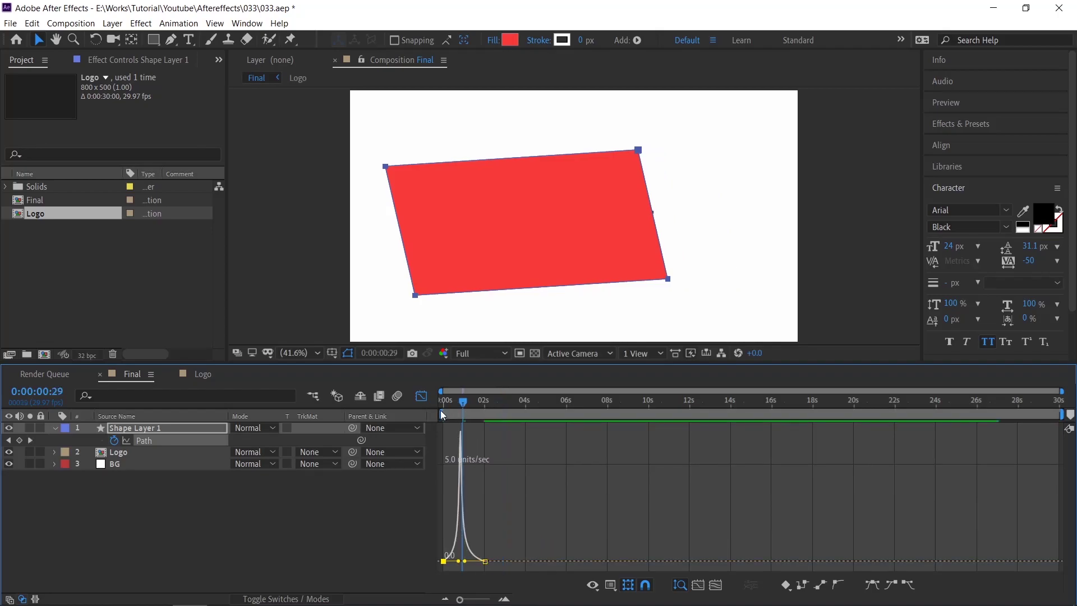
{"action": "key", "text": "Home"}
{"action": "key", "text": "space"}
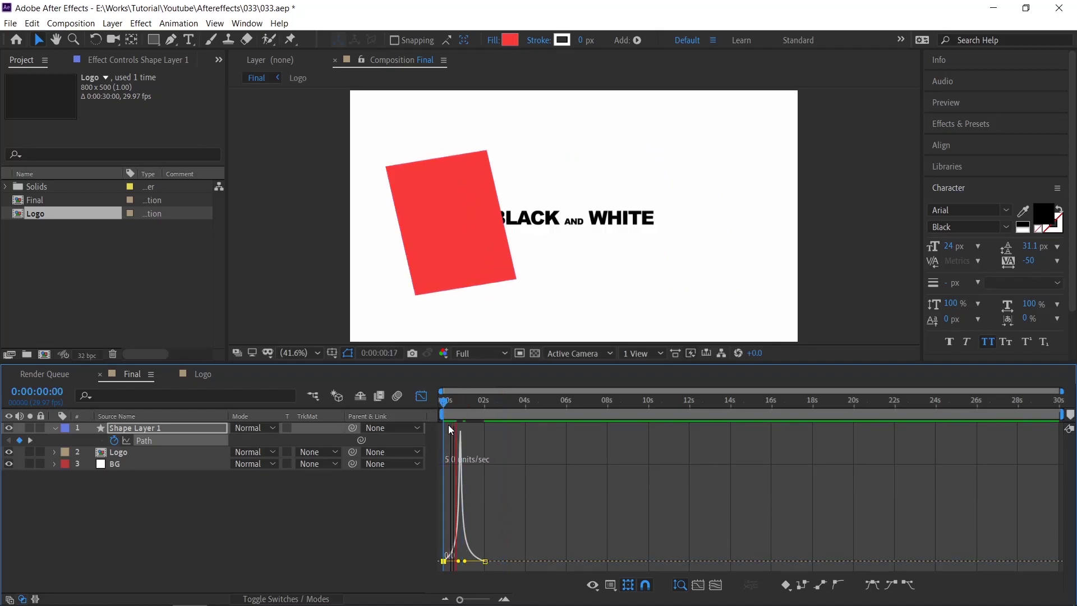
{"action": "left_click", "coordinate": [420, 401]}
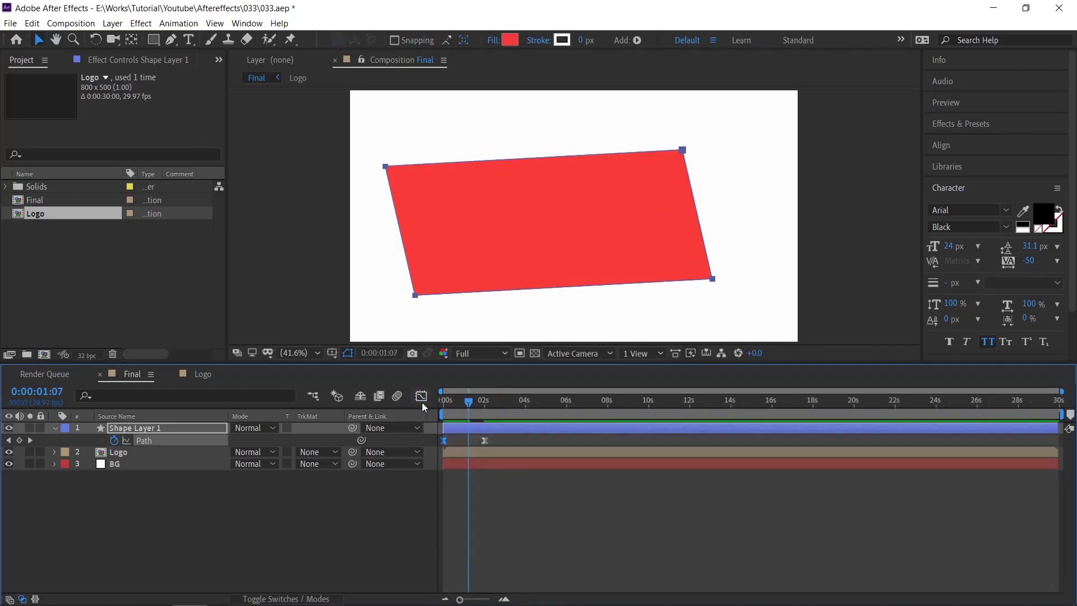
Step: Set the Logo layer's track matte to Alpha Matte 'Shape Layer 1' and preview the reveal
{"action": "left_click", "coordinate": [489, 450]}
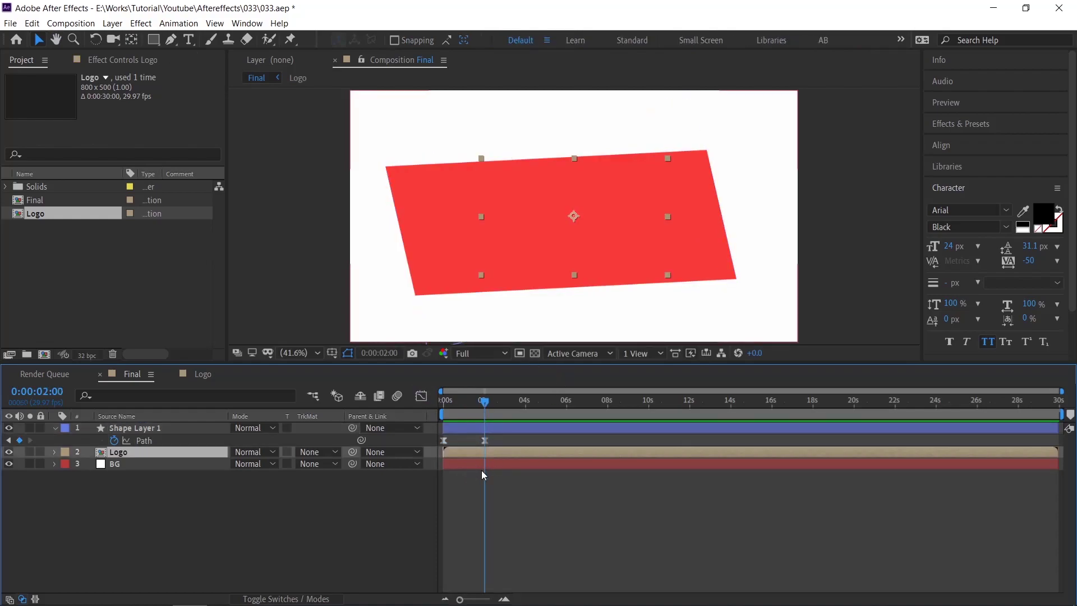
{"action": "left_click", "coordinate": [322, 452]}
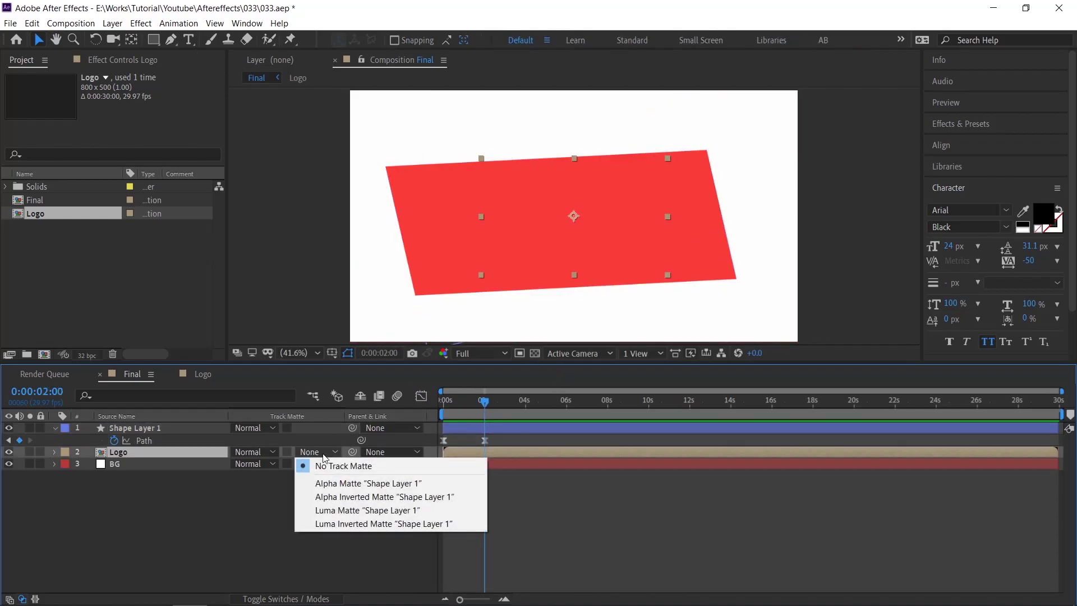
{"action": "left_click", "coordinate": [364, 488]}
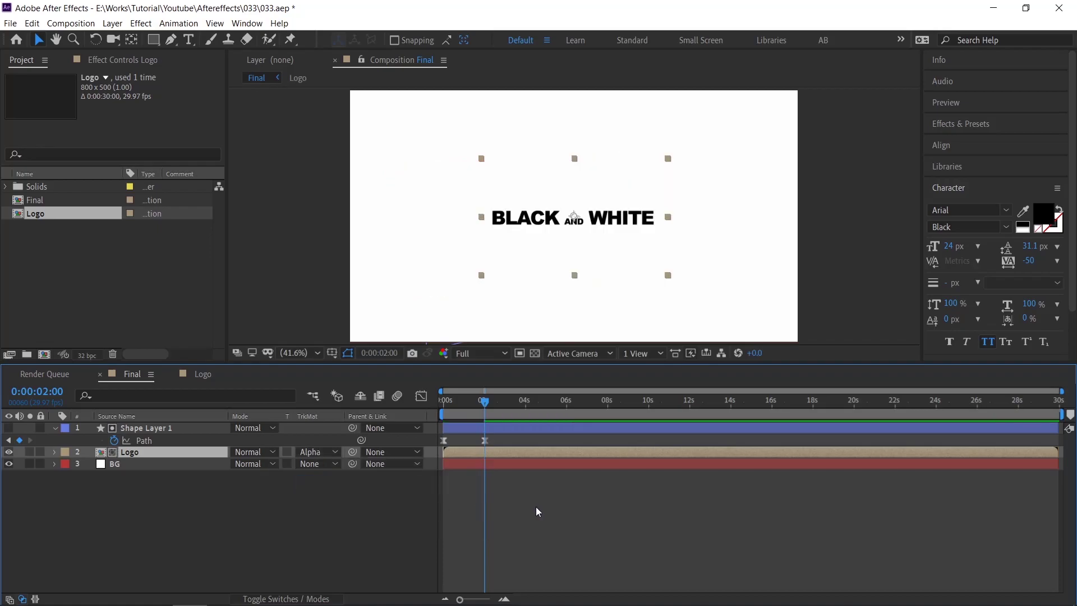
{"action": "left_click_drag", "start_coordinate": [485, 417], "coordinate": [392, 429]}
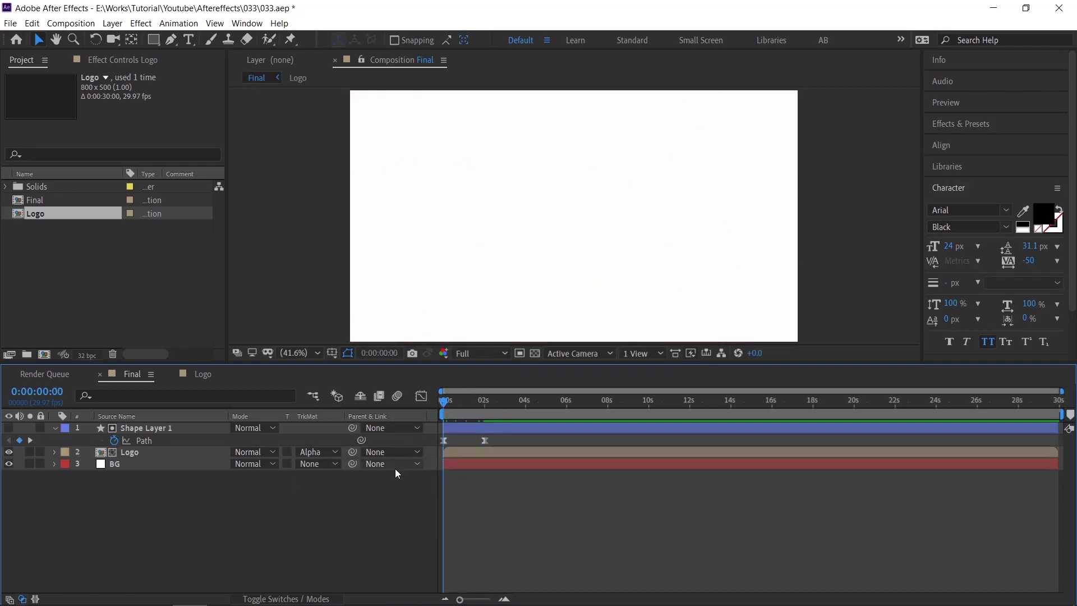
{"action": "key", "text": "space"}
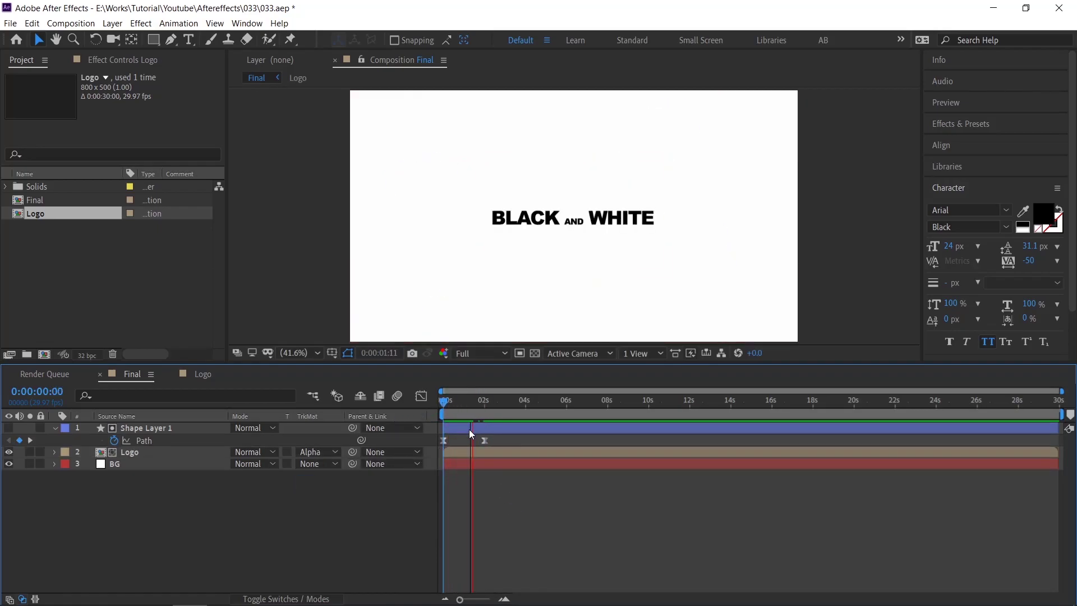
{"action": "key", "text": "space"}
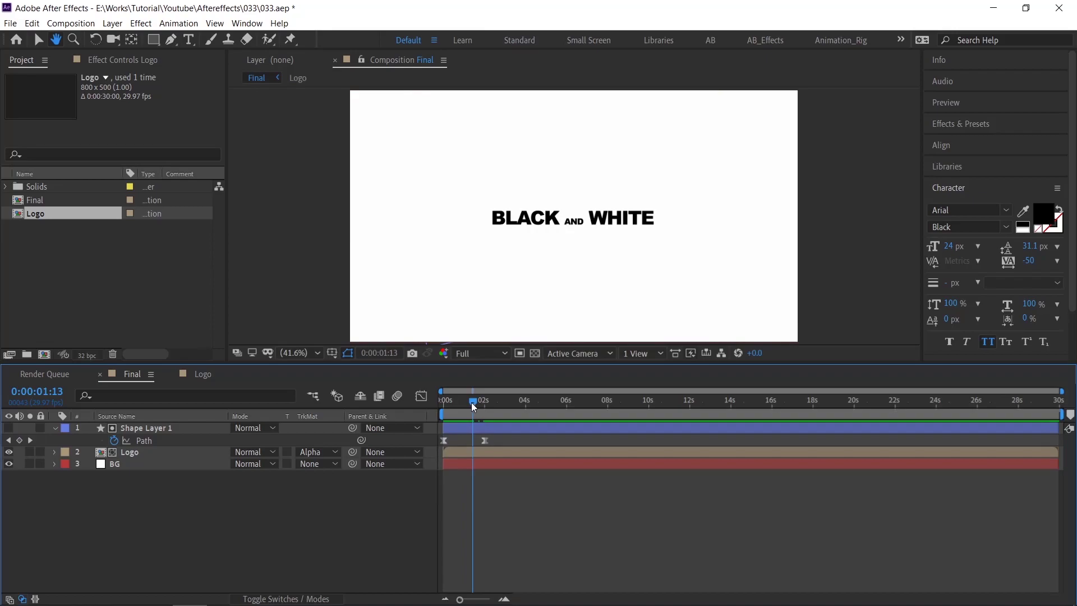
Step: Inspect the shape layer's path keyframes and park the time at the 2-second keyframe
{"action": "left_click", "coordinate": [465, 458]}
{"action": "key", "text": "k"}
{"action": "left_click_drag", "start_coordinate": [495, 442], "coordinate": [438, 452]}
{"action": "left_click", "coordinate": [491, 476]}
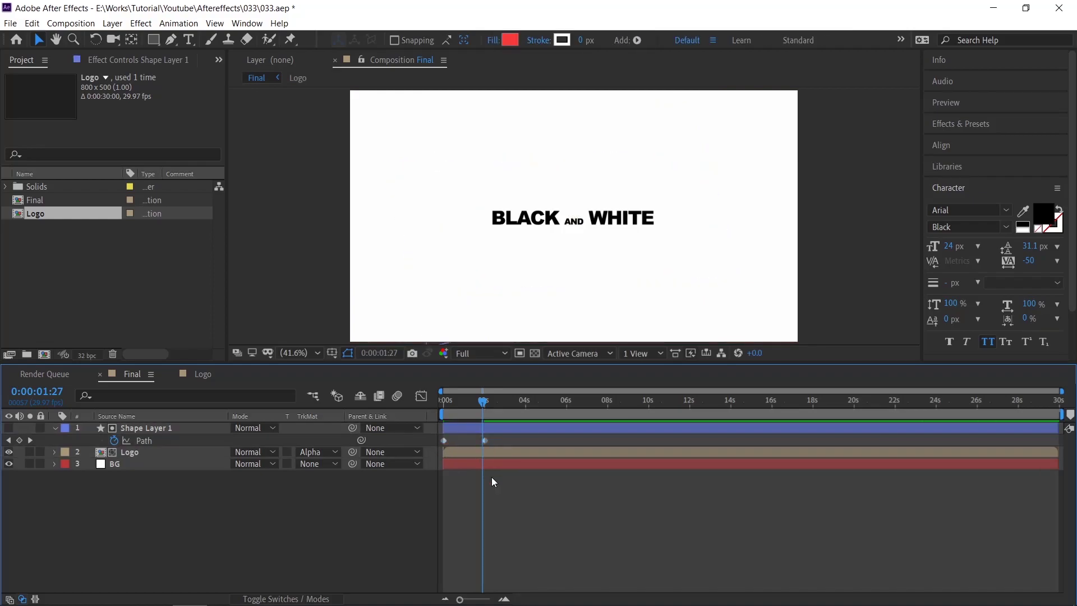
{"action": "left_click_drag", "start_coordinate": [479, 409], "coordinate": [485, 407]}
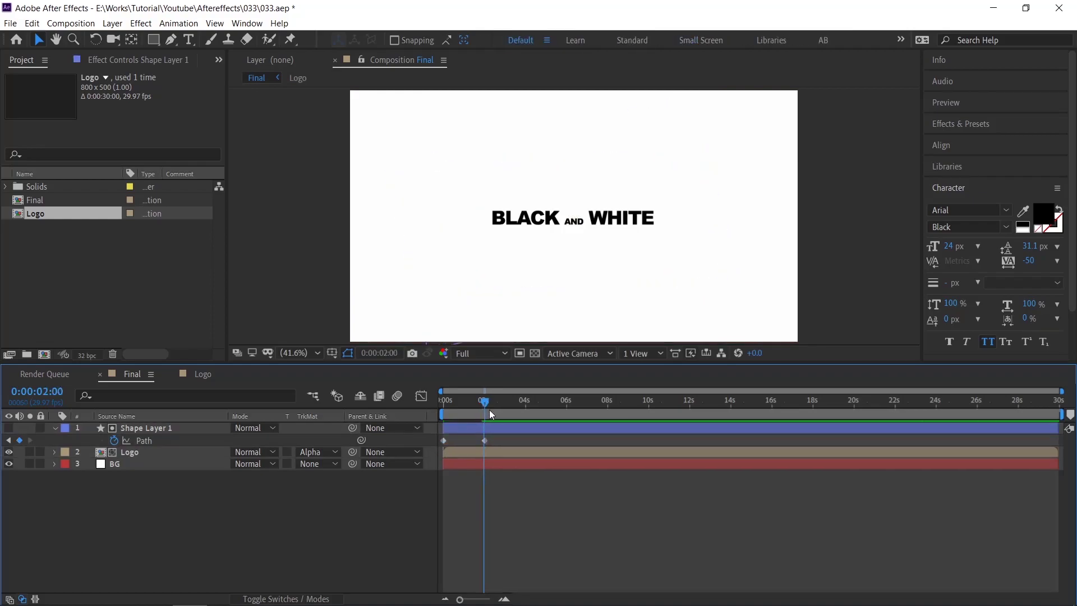
Step: Keyframe the Logo's Scale from 119% at the start to 100% at 2 seconds
{"action": "left_click", "coordinate": [493, 456]}
{"action": "key", "text": "s"}
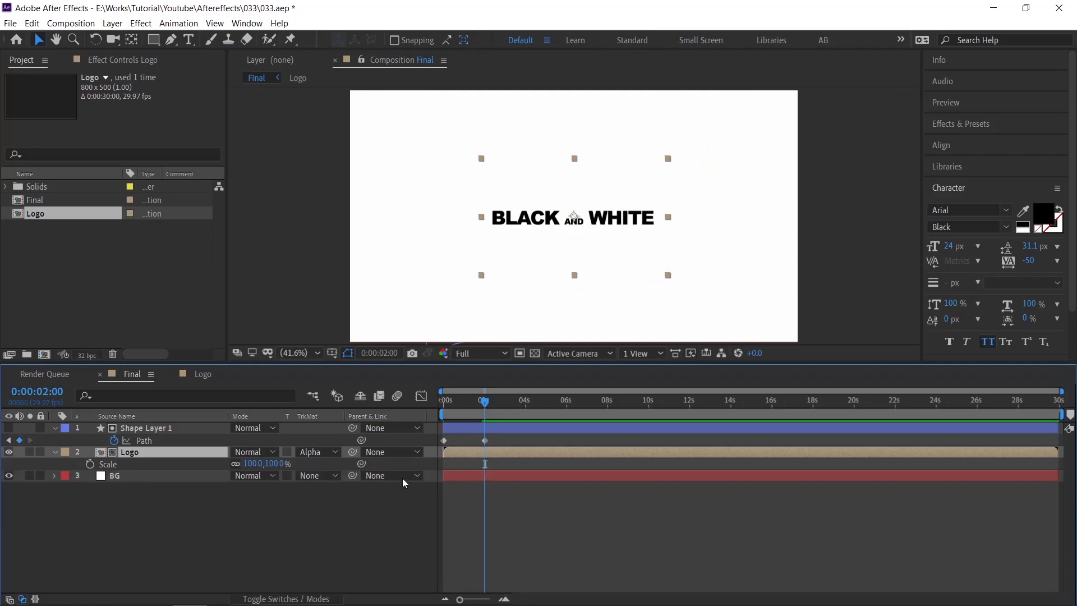
{"action": "left_click", "coordinate": [90, 464]}
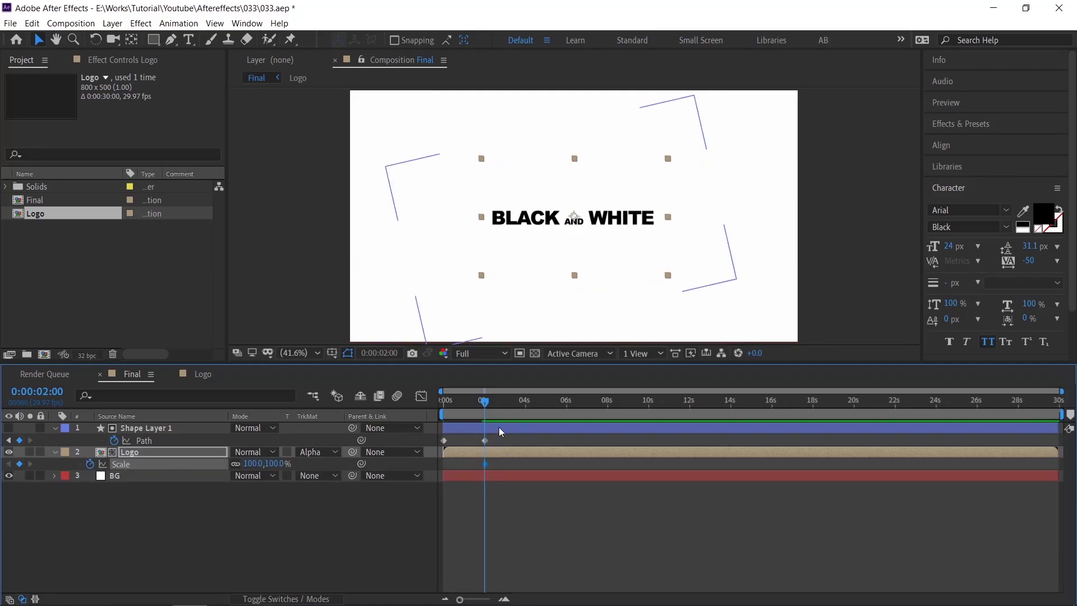
{"action": "left_click", "coordinate": [445, 402]}
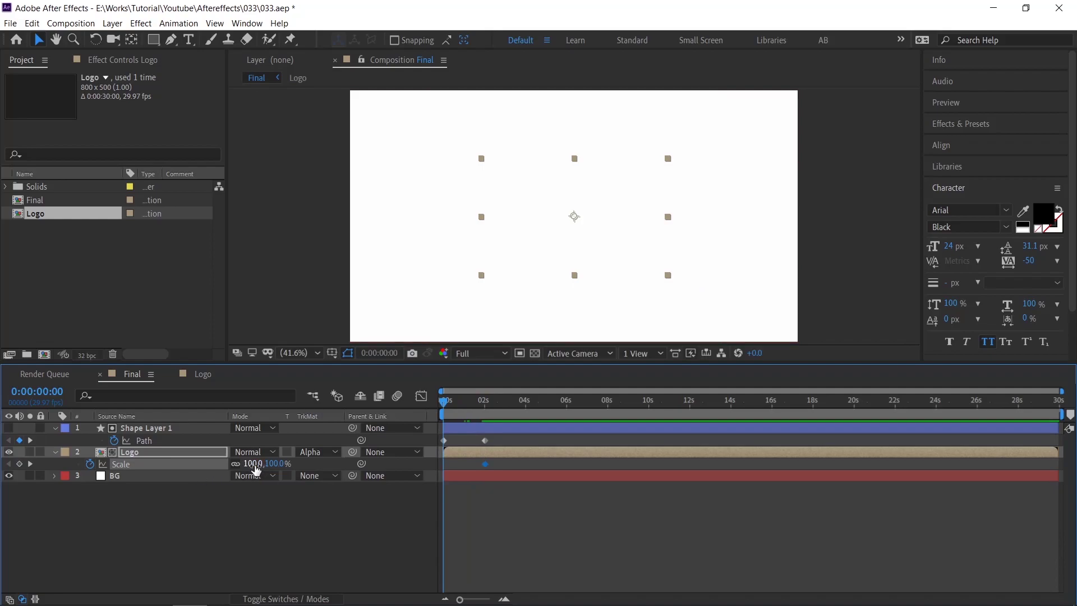
{"action": "left_click_drag", "start_coordinate": [255, 469], "coordinate": [262, 463]}
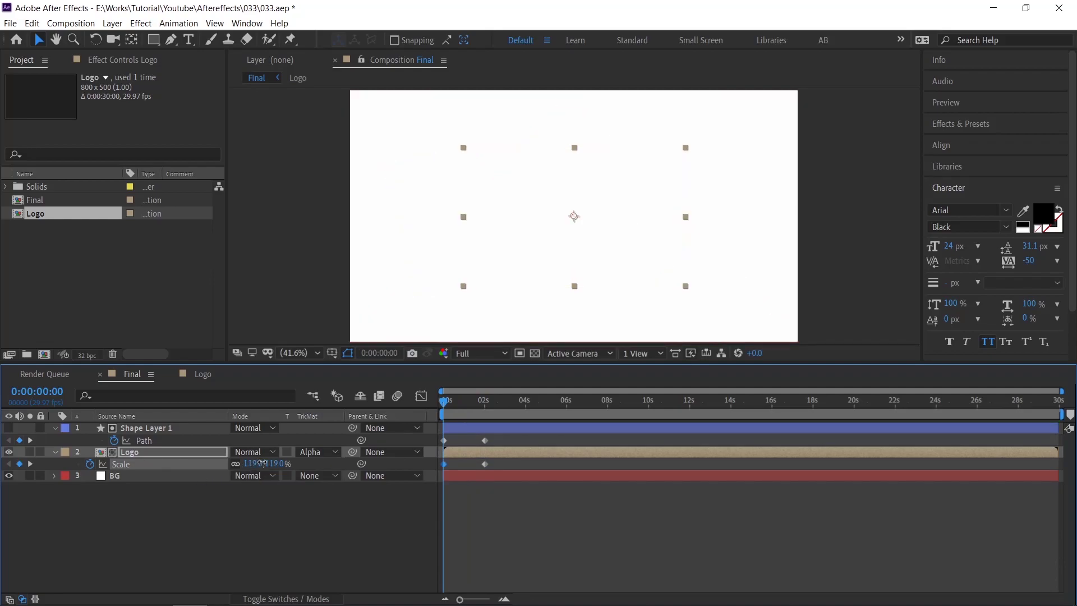
Step: Apply Easy Ease to the Logo's Scale keyframes
{"action": "left_click", "coordinate": [507, 437]}
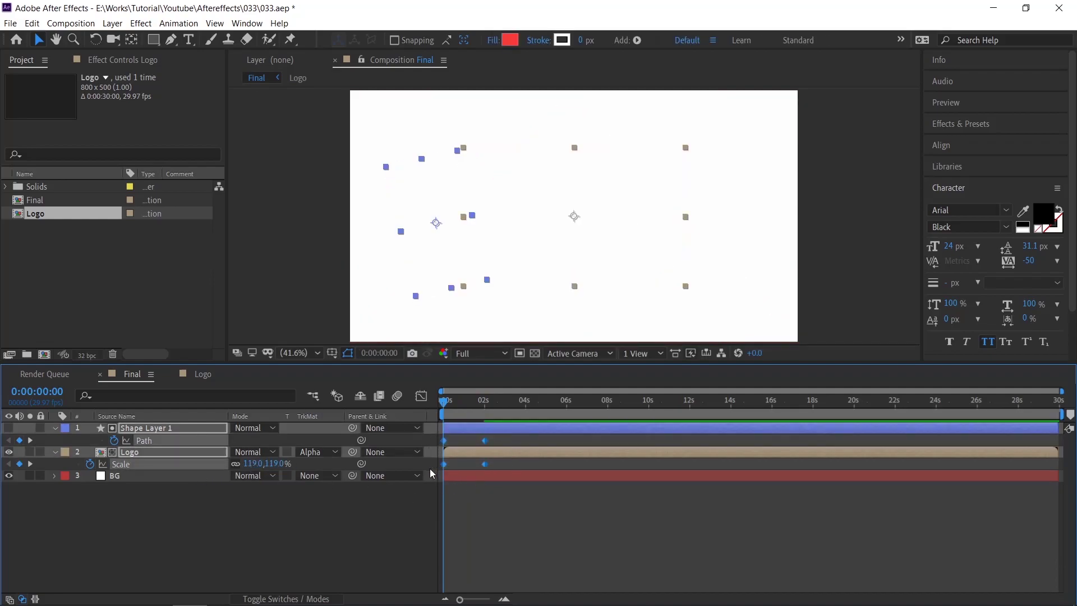
{"action": "right_click", "coordinate": [445, 443]}
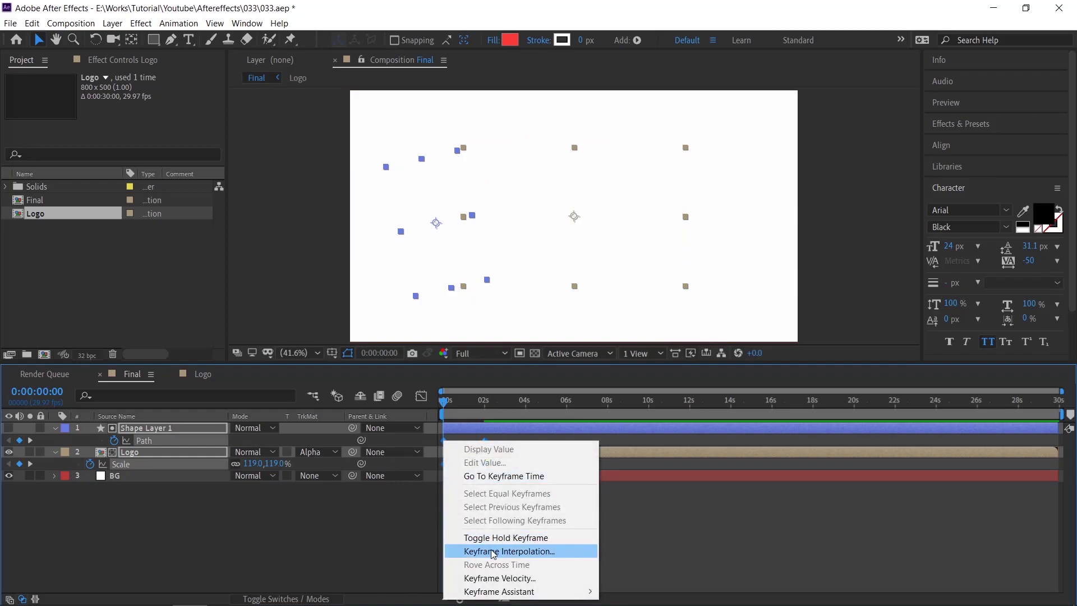
{"action": "mouse_move", "coordinate": [532, 592]}
{"action": "left_click", "coordinate": [651, 511]}
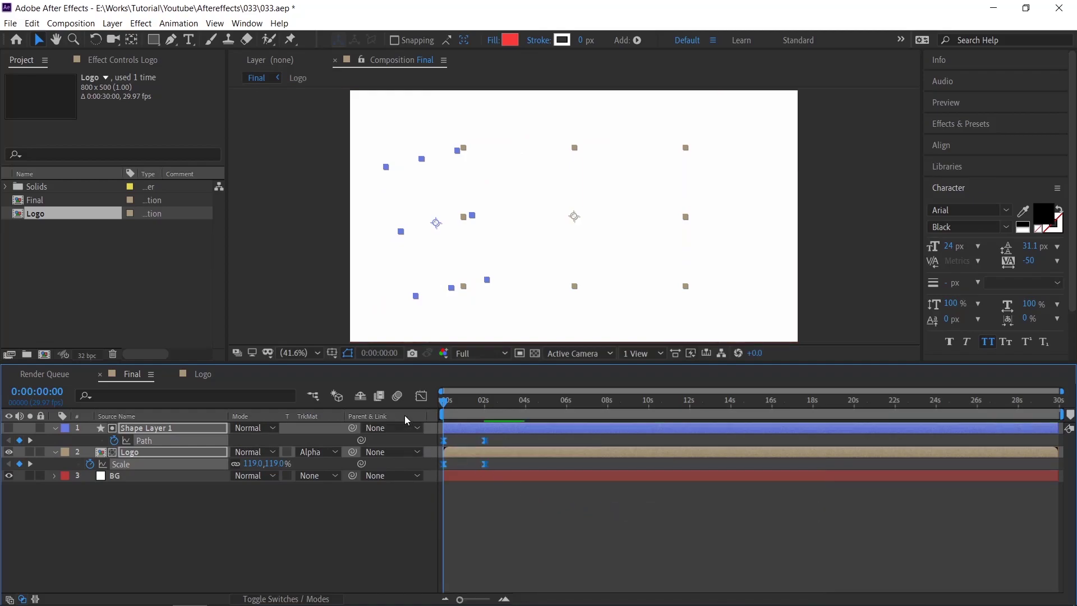
Step: Lengthen the Scale keyframes' easing influence in the Graph Editor speed curve and preview
{"action": "left_click", "coordinate": [421, 395]}
{"action": "left_click_drag", "start_coordinate": [465, 475], "coordinate": [432, 440]}
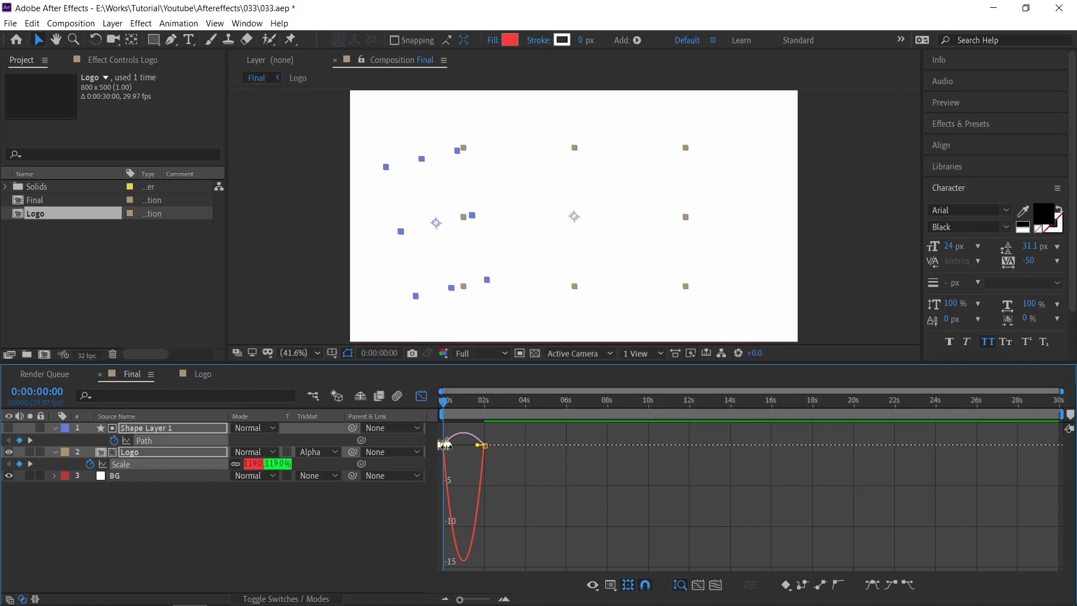
{"action": "scroll", "coordinate": [440, 455], "scroll_direction": "up", "scroll_amount": 5}
{"action": "left_click_drag", "start_coordinate": [497, 446], "coordinate": [543, 446]}
{"action": "left_click_drag", "start_coordinate": [808, 437], "coordinate": [673, 445]}
{"action": "key", "text": "space"}
Step: Preview the logo pop-in, then collapse layer properties and zoom the timeline out
{"action": "left_click", "coordinate": [421, 395]}
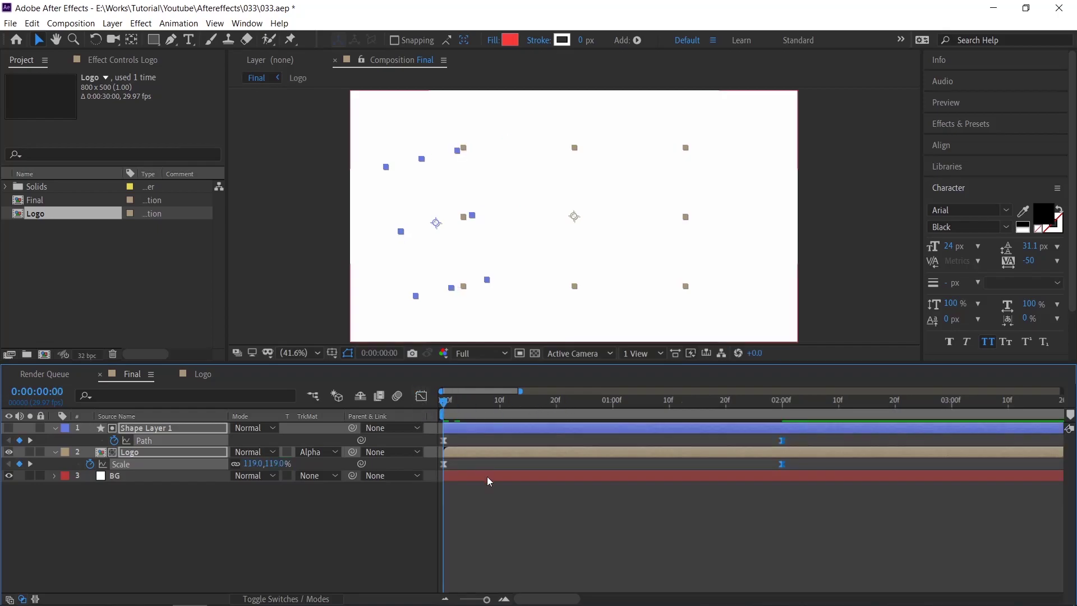
{"action": "left_click", "coordinate": [520, 501]}
{"action": "key", "text": "space"}
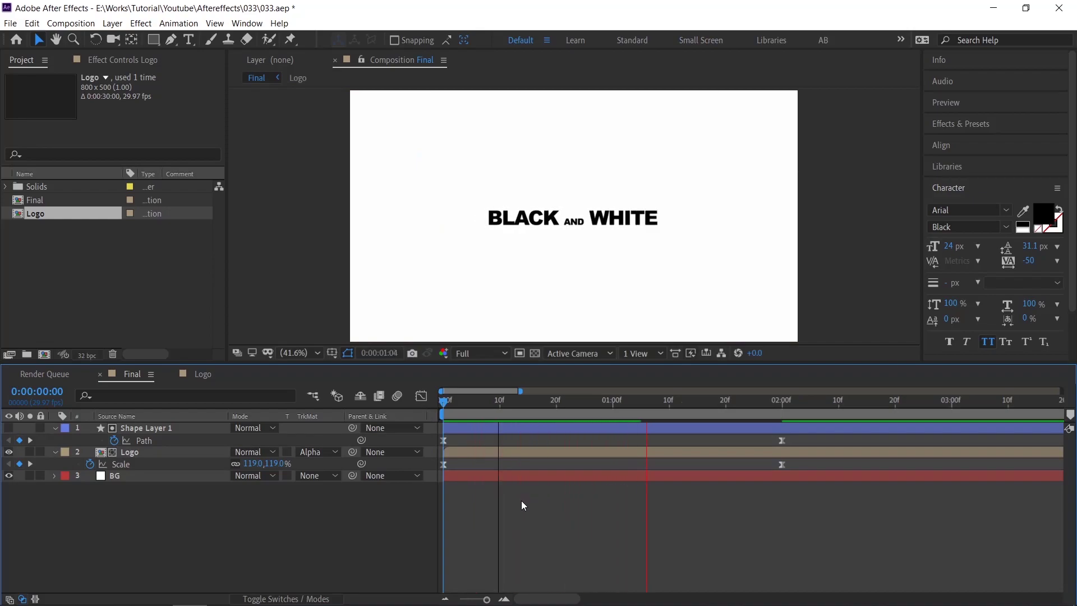
{"action": "key", "text": "space"}
{"action": "key", "text": "ctrl+a"}
{"action": "key", "text": "u"}
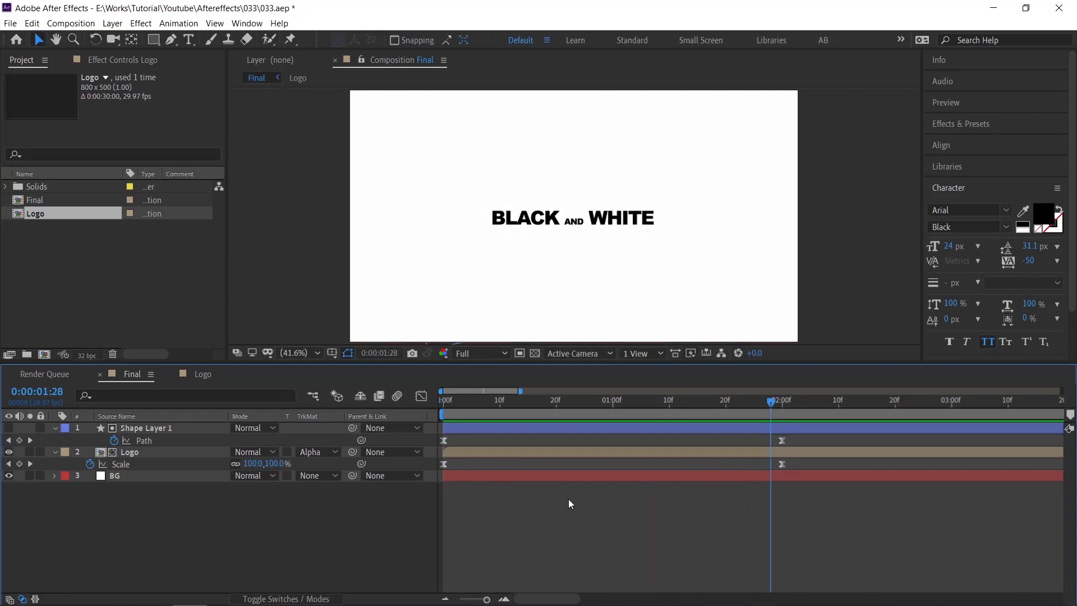
{"action": "key", "text": "minus"}
Step: Add a new Adjustment Layer to the composition and stretch it taller
{"action": "right_click", "coordinate": [287, 474]}
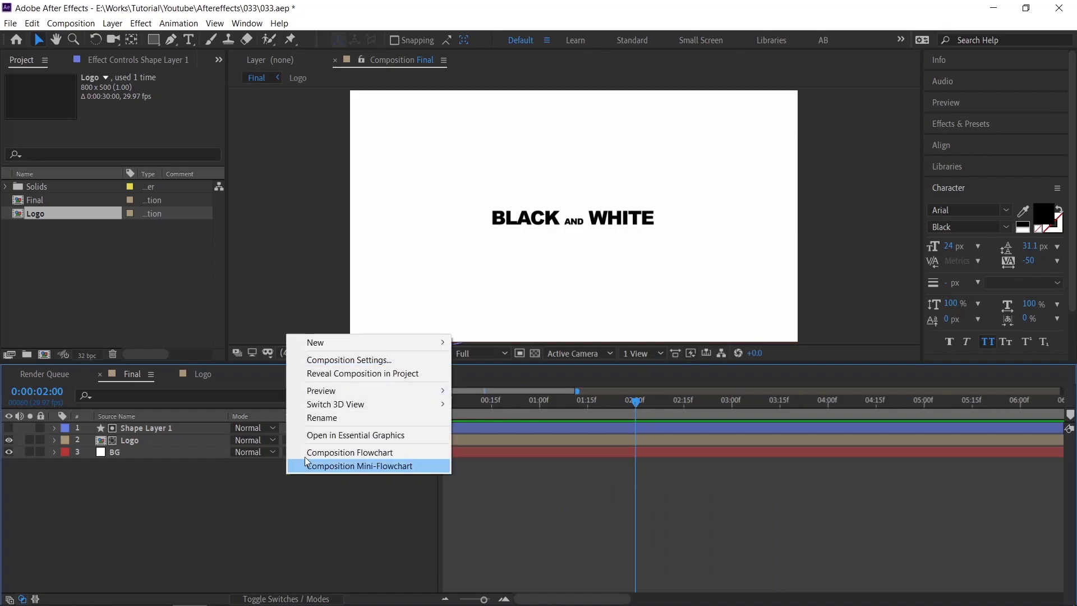
{"action": "mouse_move", "coordinate": [379, 344]}
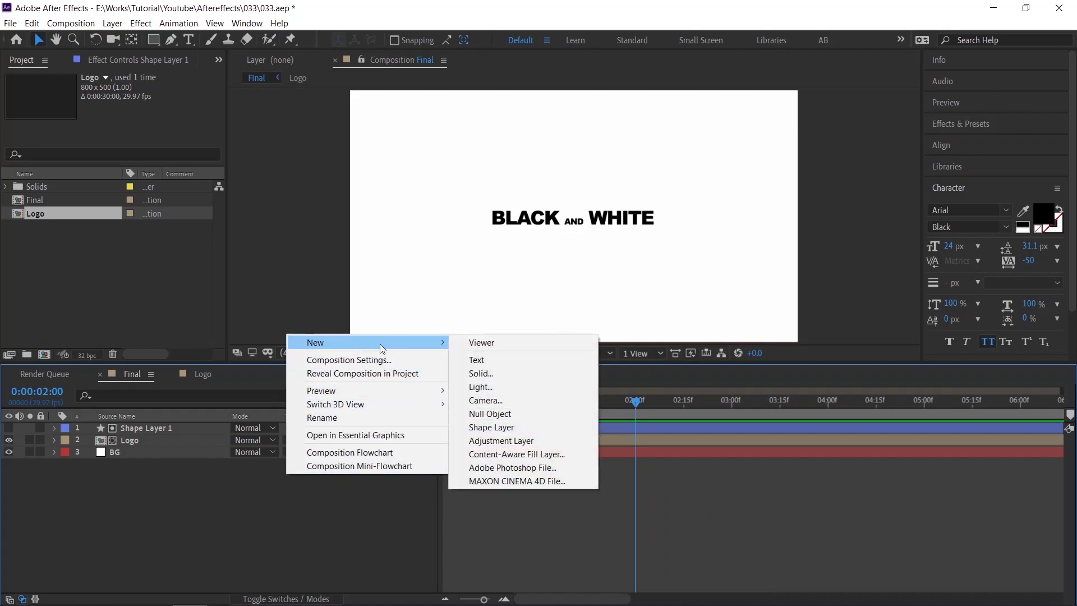
{"action": "left_click", "coordinate": [511, 443]}
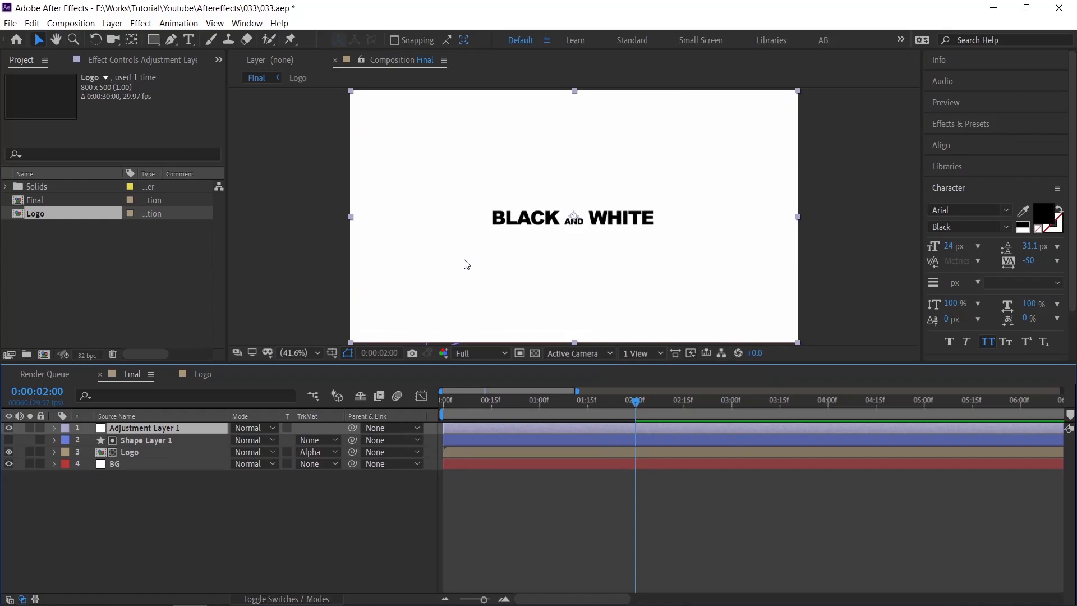
{"action": "scroll", "coordinate": [557, 252], "scroll_direction": "down", "scroll_amount": 2}
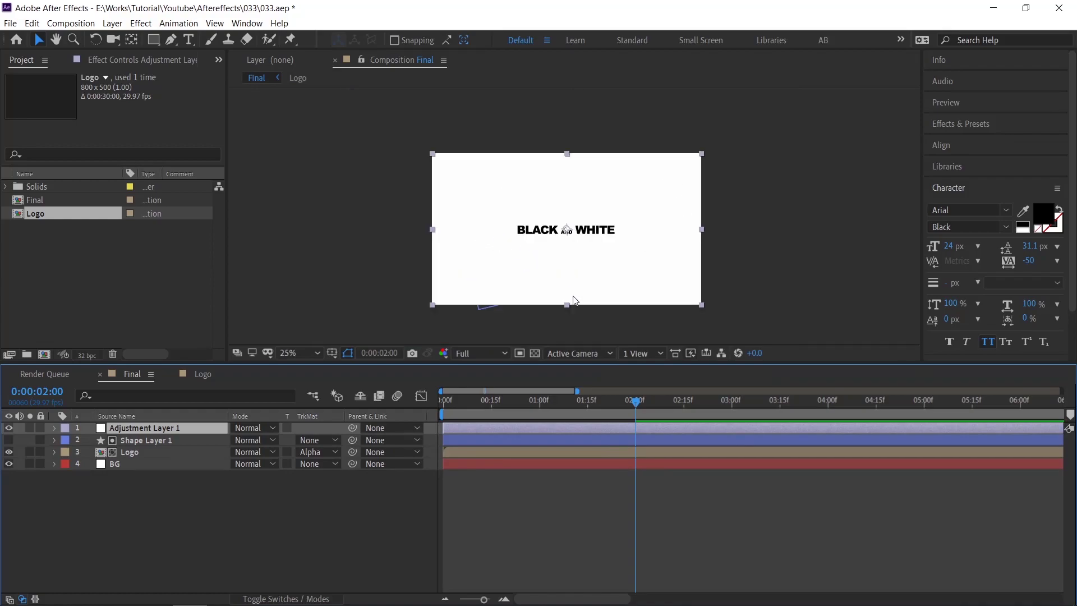
{"action": "left_click_drag", "start_coordinate": [564, 304], "coordinate": [560, 362]}
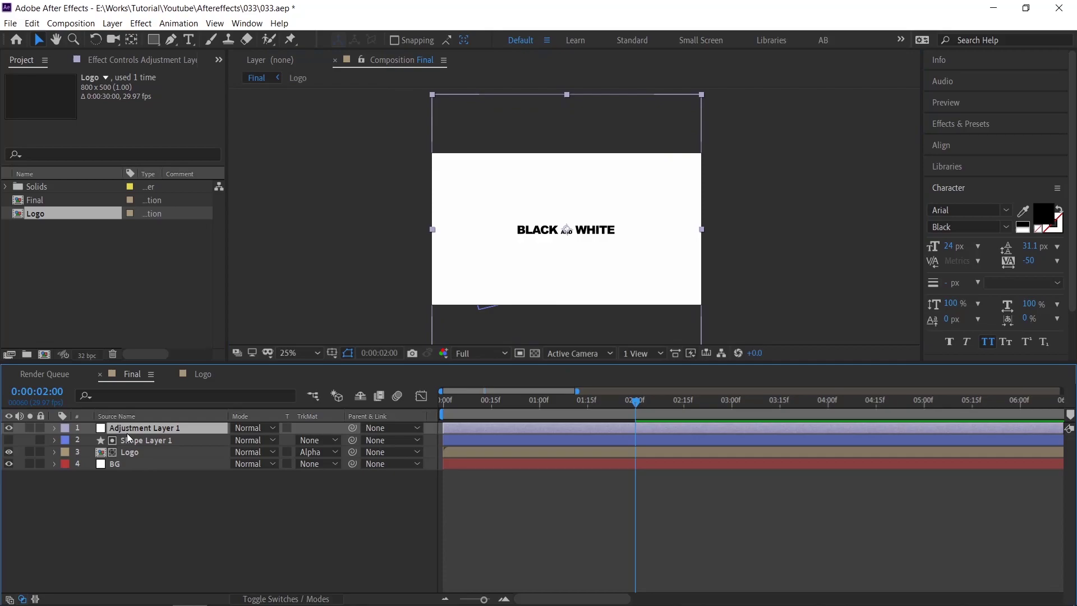
Step: Rotate the adjustment layer about 19° and enlarge it well beyond the frame
{"action": "key", "text": "r"}
{"action": "left_click_drag", "start_coordinate": [243, 441], "coordinate": [234, 439]}
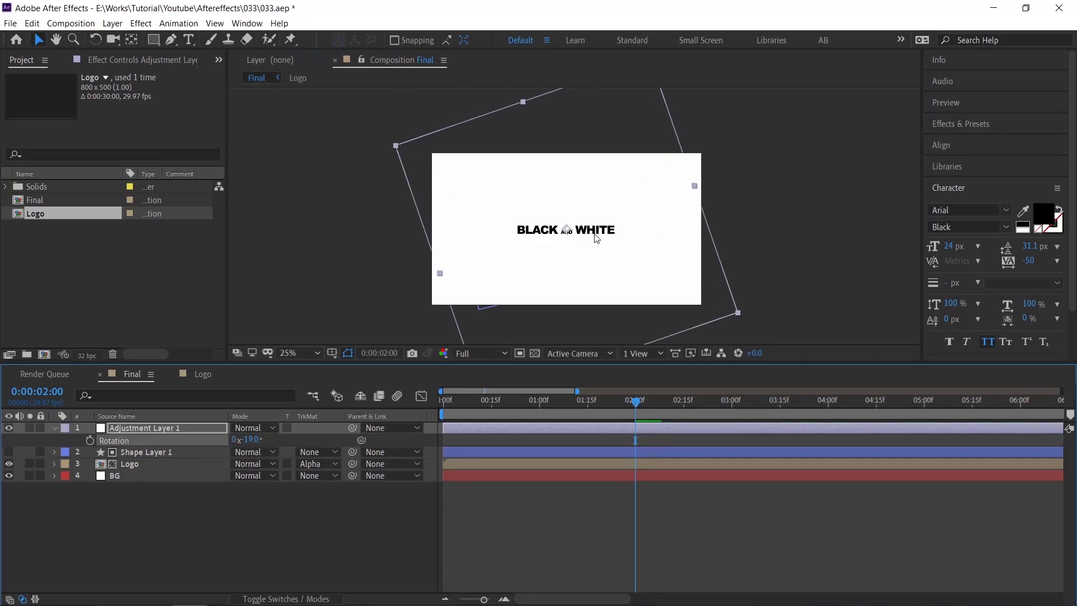
{"action": "scroll", "coordinate": [596, 233], "scroll_direction": "down", "scroll_amount": 2}
{"action": "scroll", "coordinate": [596, 233], "scroll_direction": "up", "scroll_amount": 2}
{"action": "left_click_drag", "start_coordinate": [714, 205], "coordinate": [736, 189]}
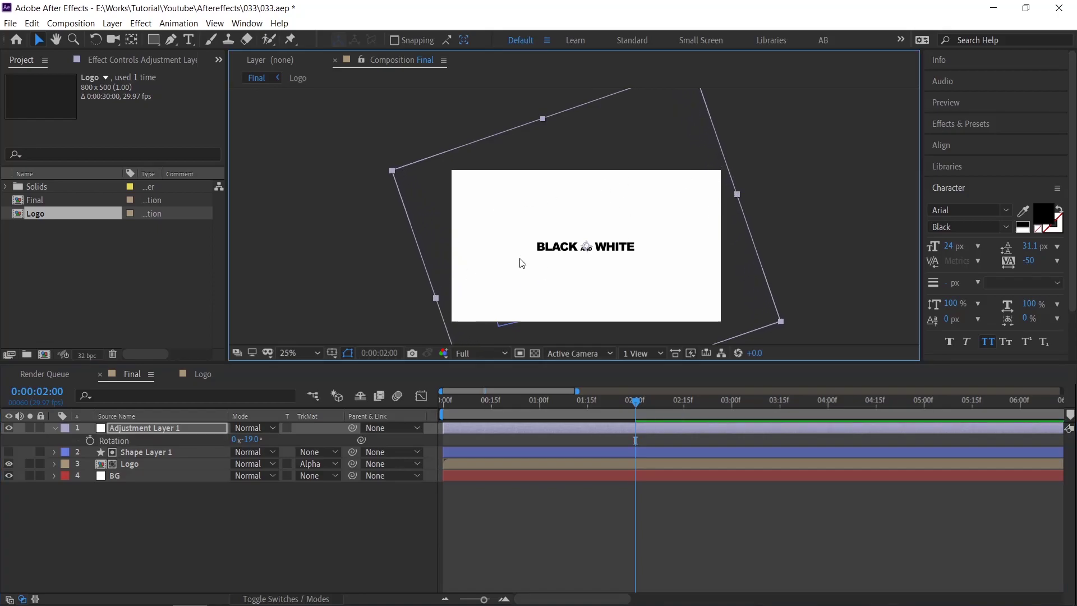
{"action": "scroll", "coordinate": [610, 277], "scroll_direction": "down", "scroll_amount": 1}
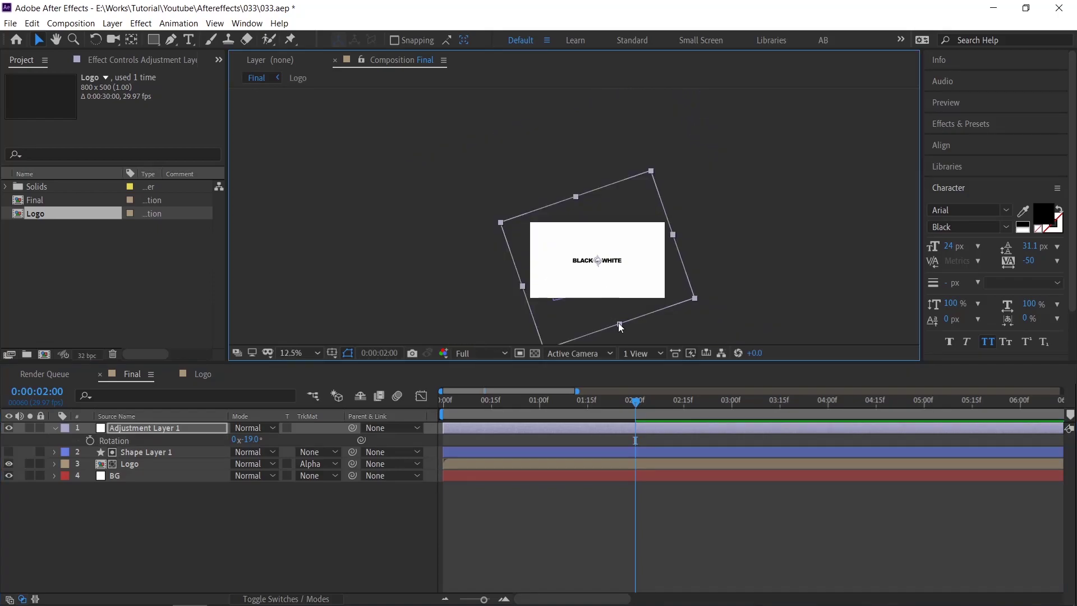
{"action": "left_click_drag", "start_coordinate": [618, 321], "coordinate": [631, 367]}
{"action": "scroll", "coordinate": [675, 283], "scroll_direction": "up", "scroll_amount": 1}
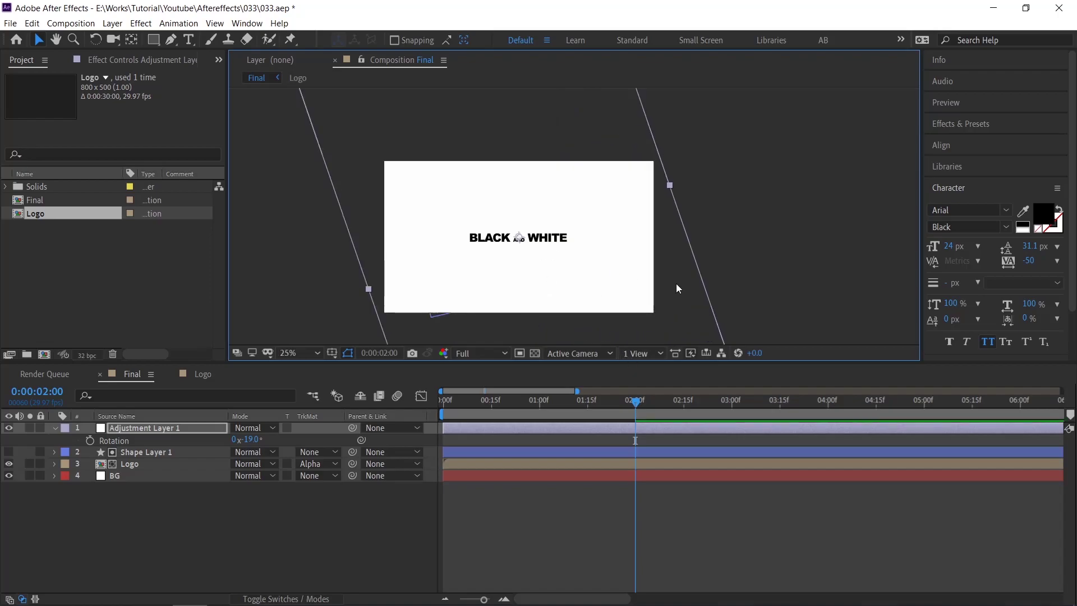
{"action": "left_click_drag", "start_coordinate": [529, 267], "coordinate": [577, 262]}
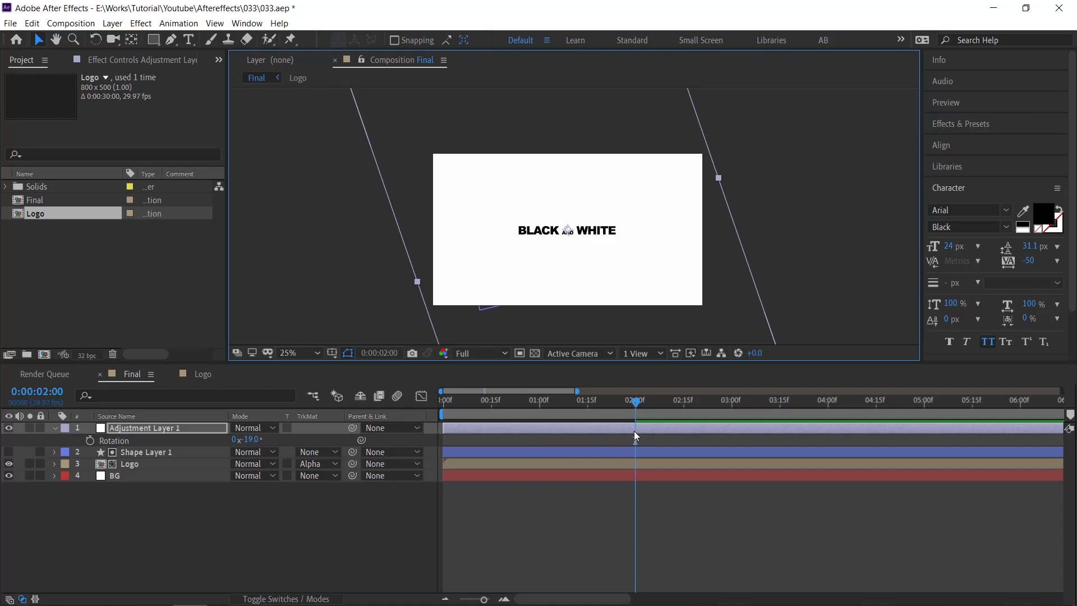
Step: Search Effects & Presets for 'inve' and apply Invert to Adjustment Layer 1
{"action": "left_click", "coordinate": [634, 435]}
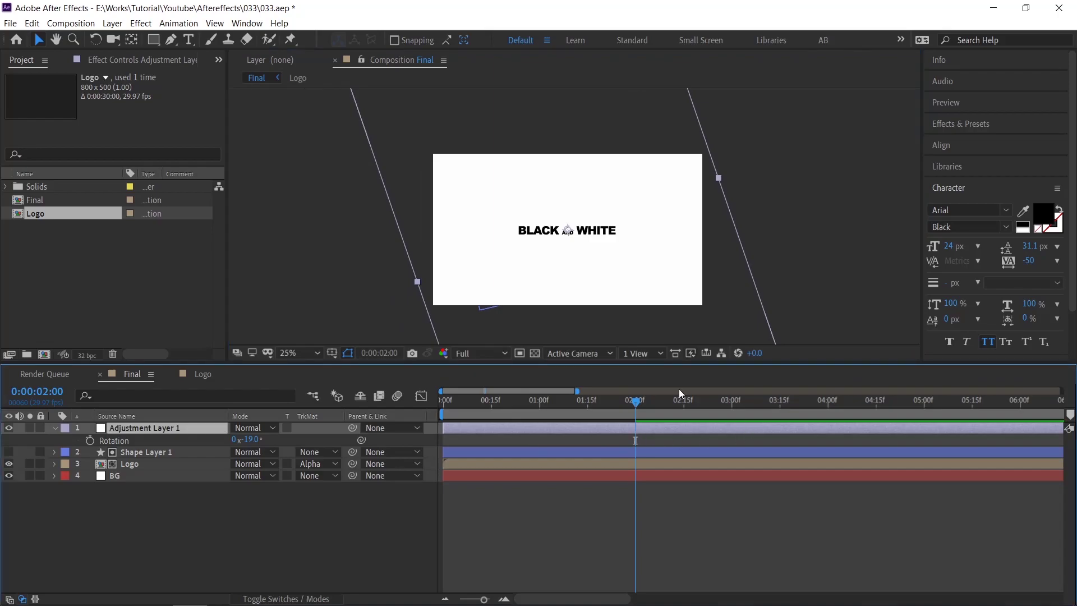
{"action": "left_click", "coordinate": [957, 123]}
{"action": "left_click", "coordinate": [957, 141]}
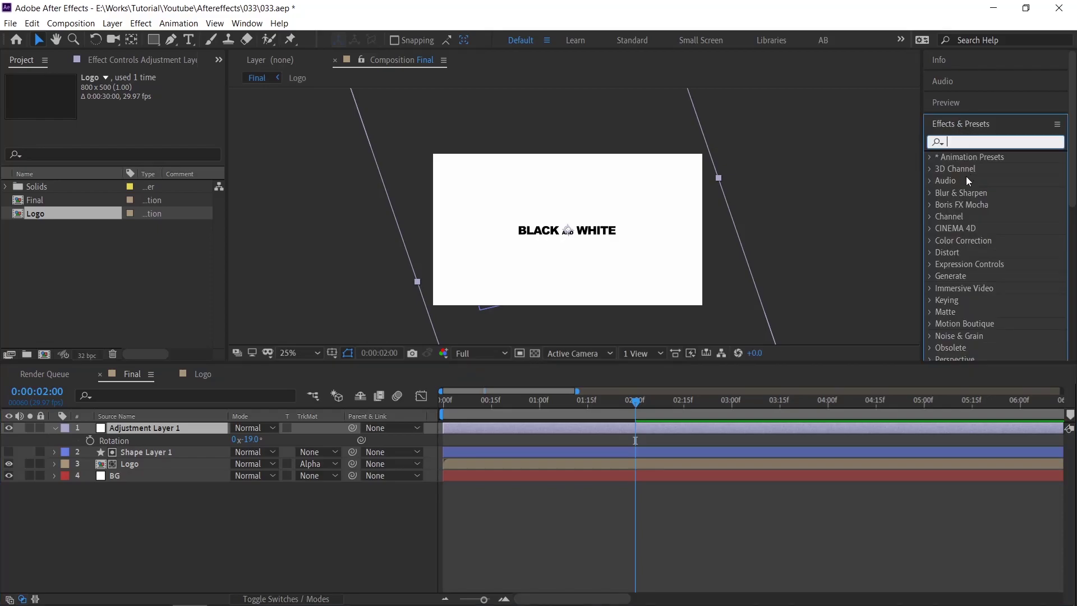
{"action": "type", "text": "invert"}
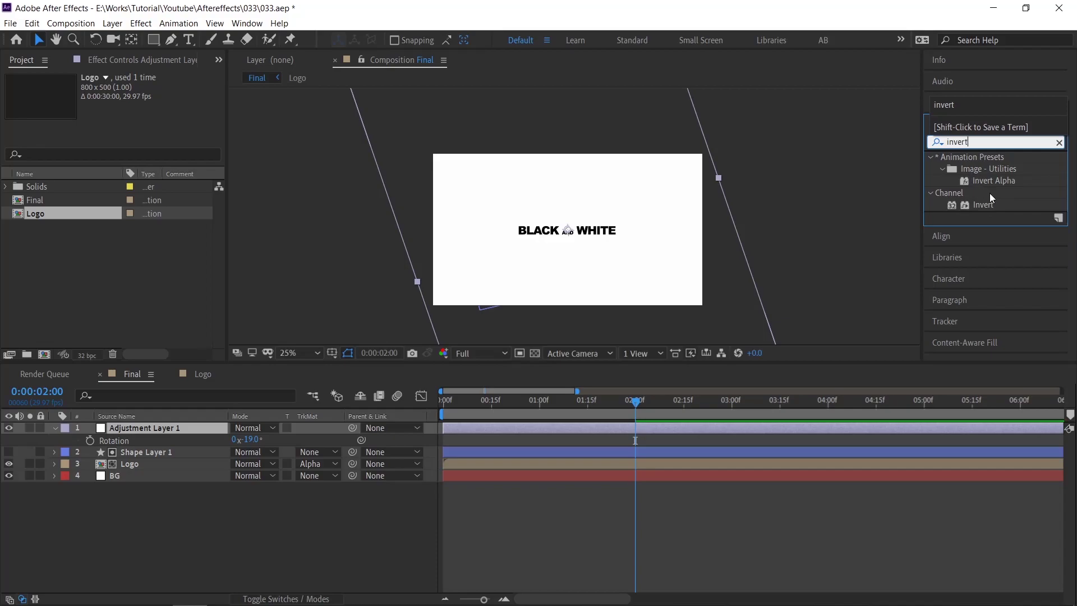
{"action": "left_click", "coordinate": [989, 205]}
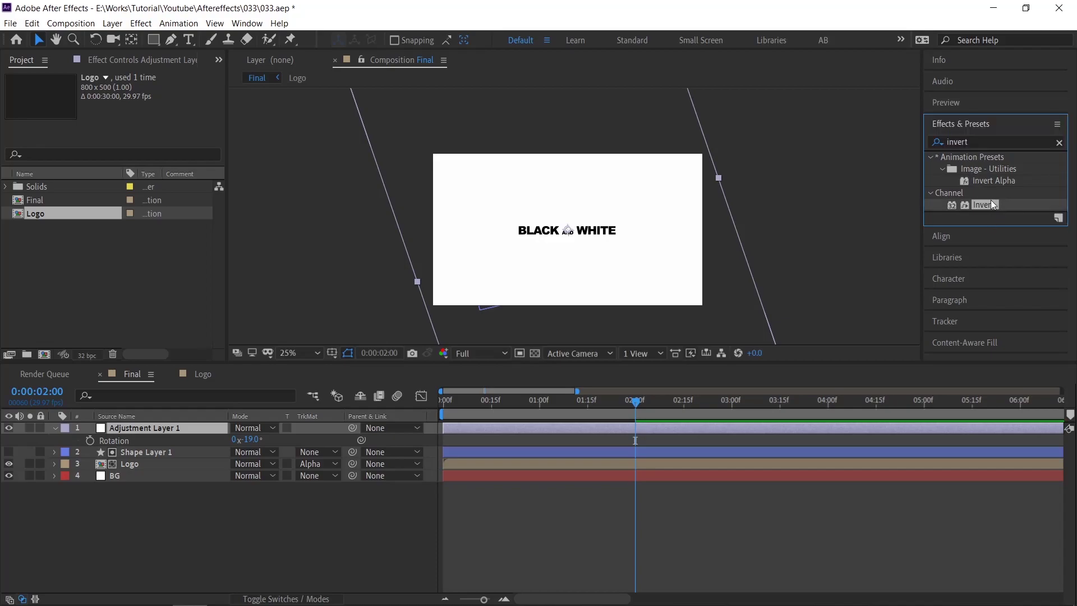
{"action": "left_click_drag", "start_coordinate": [991, 207], "coordinate": [648, 228]}
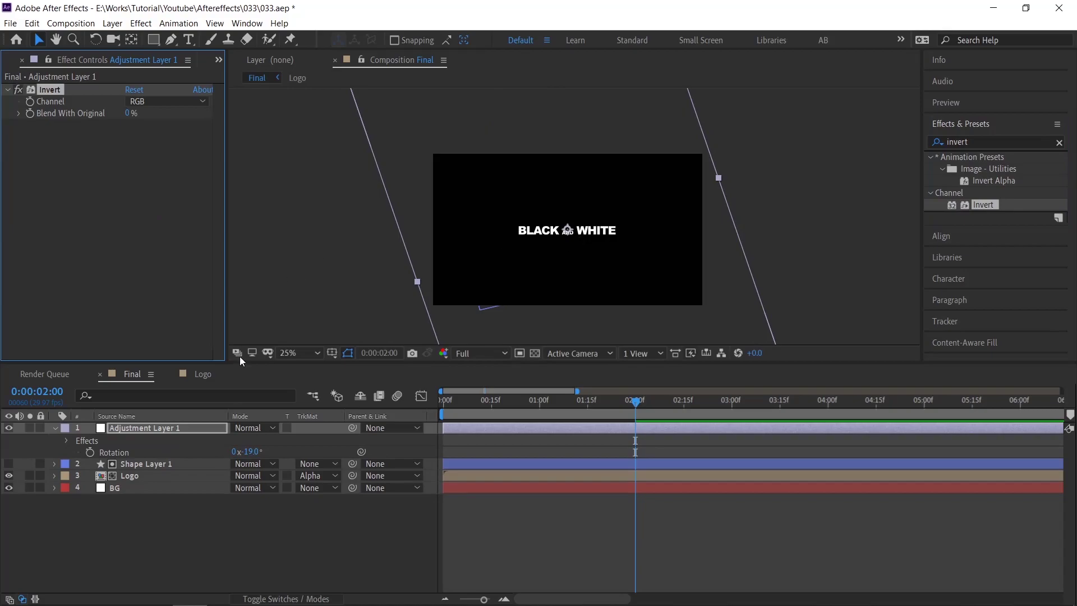
Step: Toggle the adjustment layer's visibility repeatedly to compare the inverted result, ending visible
{"action": "left_click", "coordinate": [8, 428]}
{"action": "left_click", "coordinate": [8, 428]}
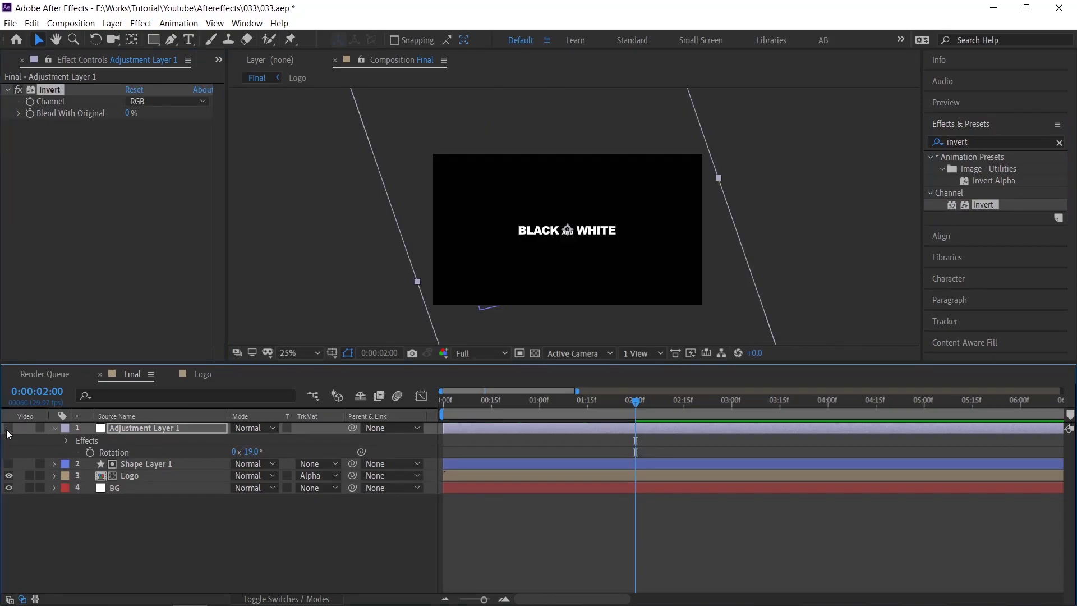
{"action": "left_click", "coordinate": [9, 428]}
{"action": "left_click", "coordinate": [9, 428]}
{"action": "left_click", "coordinate": [8, 428]}
{"action": "left_click", "coordinate": [8, 428]}
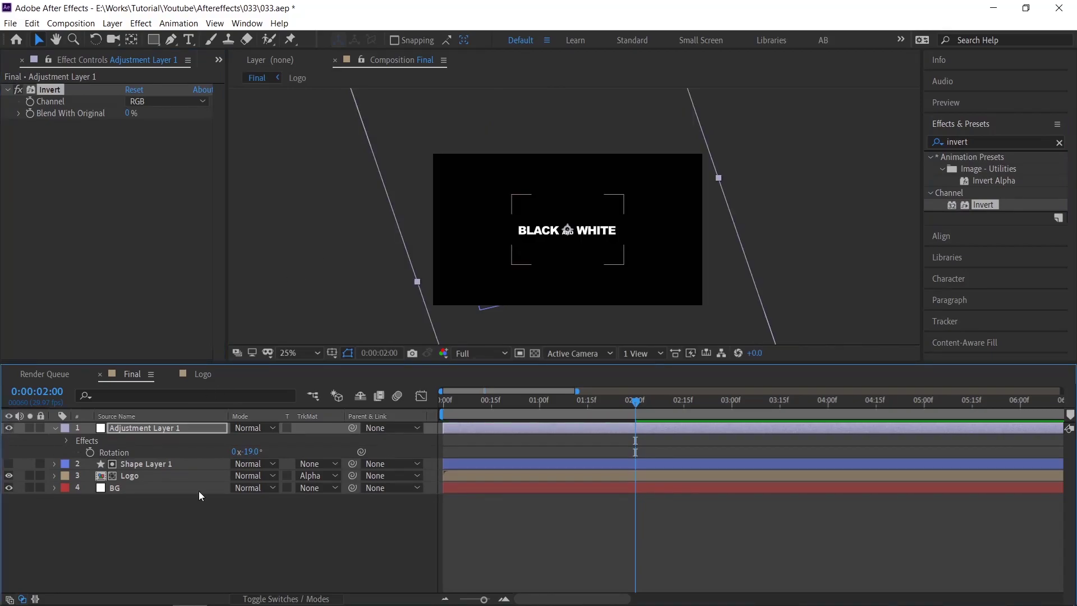
Step: Animate Adjustment Layer 1's Position from off-screen right (x 3440) to off-screen left (x -1628) by 3 seconds
{"action": "left_click", "coordinate": [668, 429]}
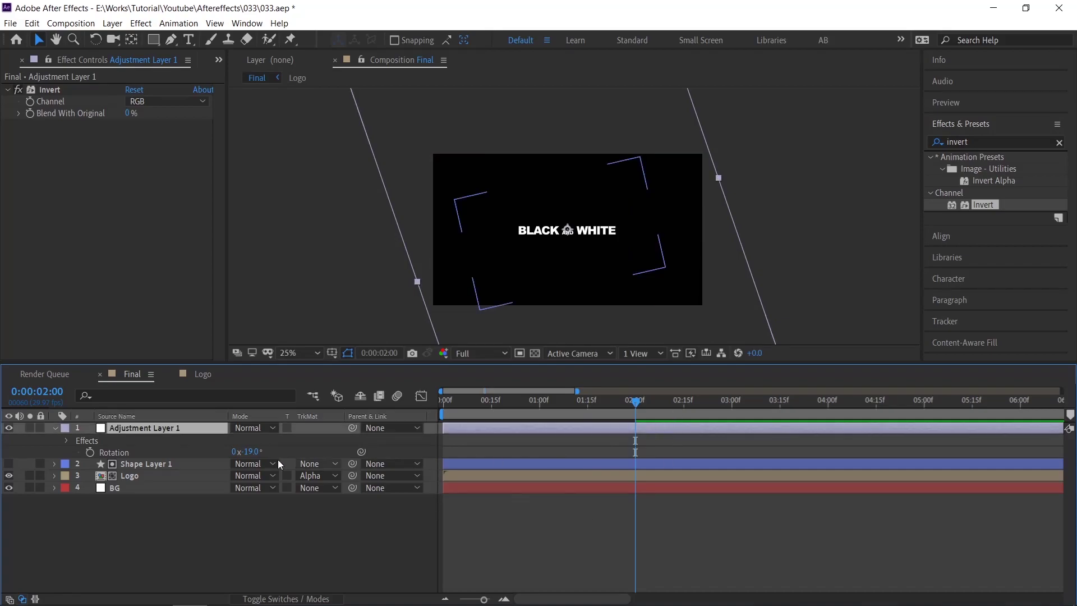
{"action": "key", "text": "p"}
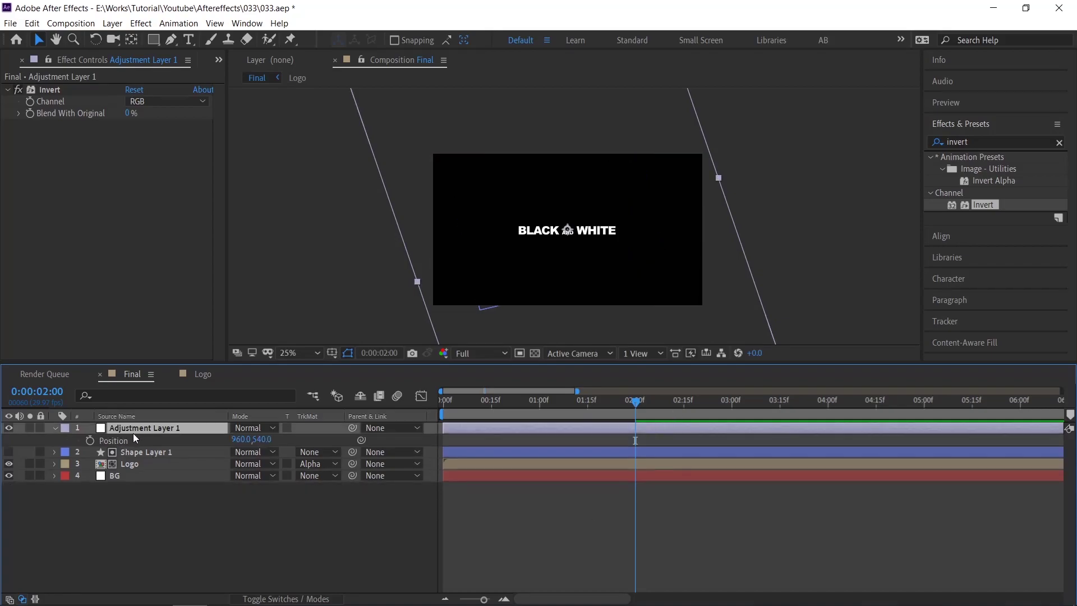
{"action": "left_click", "coordinate": [90, 440]}
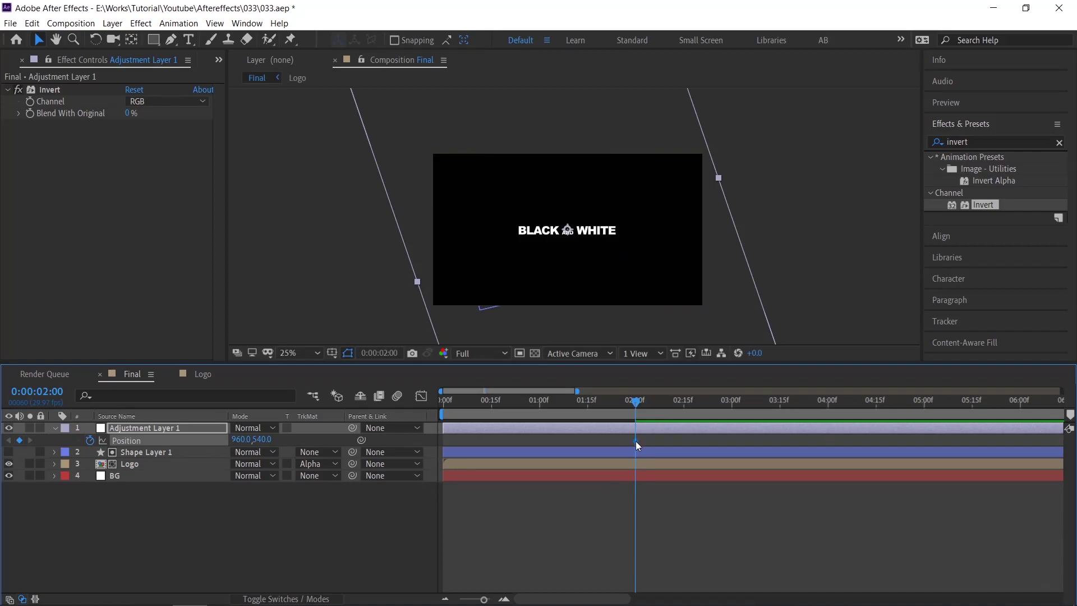
{"action": "left_click_drag", "start_coordinate": [637, 442], "coordinate": [733, 446]}
{"action": "left_click_drag", "start_coordinate": [465, 284], "coordinate": [814, 287]}
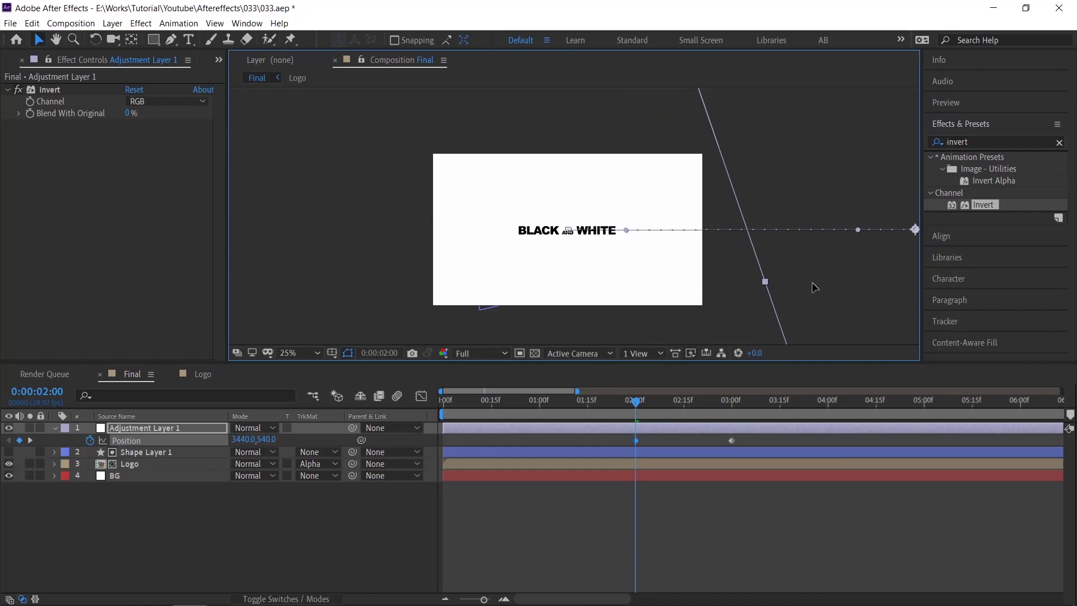
{"action": "left_click", "coordinate": [731, 401]}
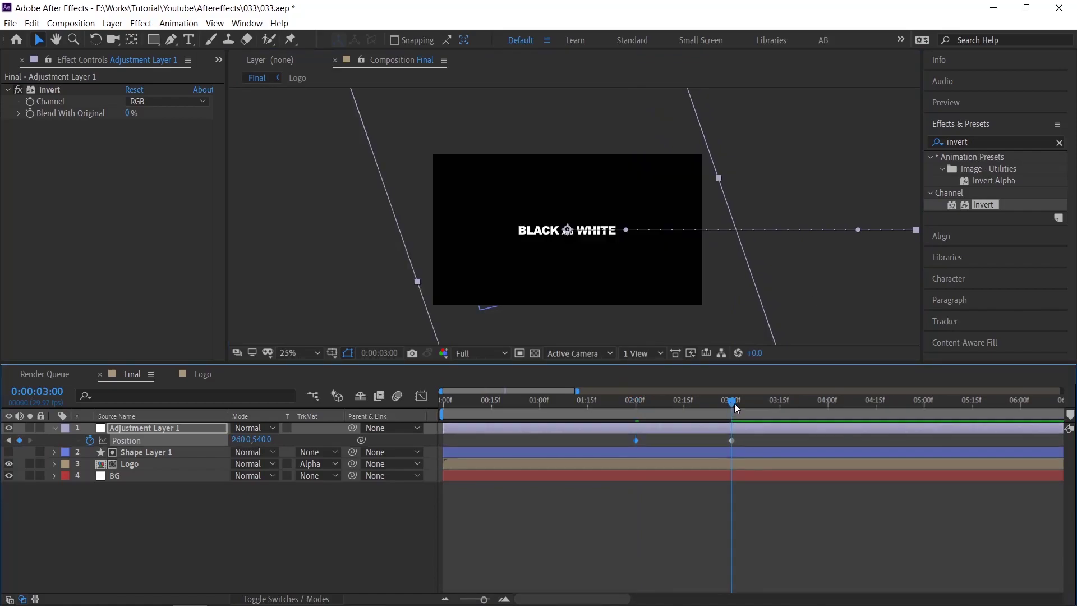
{"action": "left_click_drag", "start_coordinate": [654, 303], "coordinate": [290, 329]}
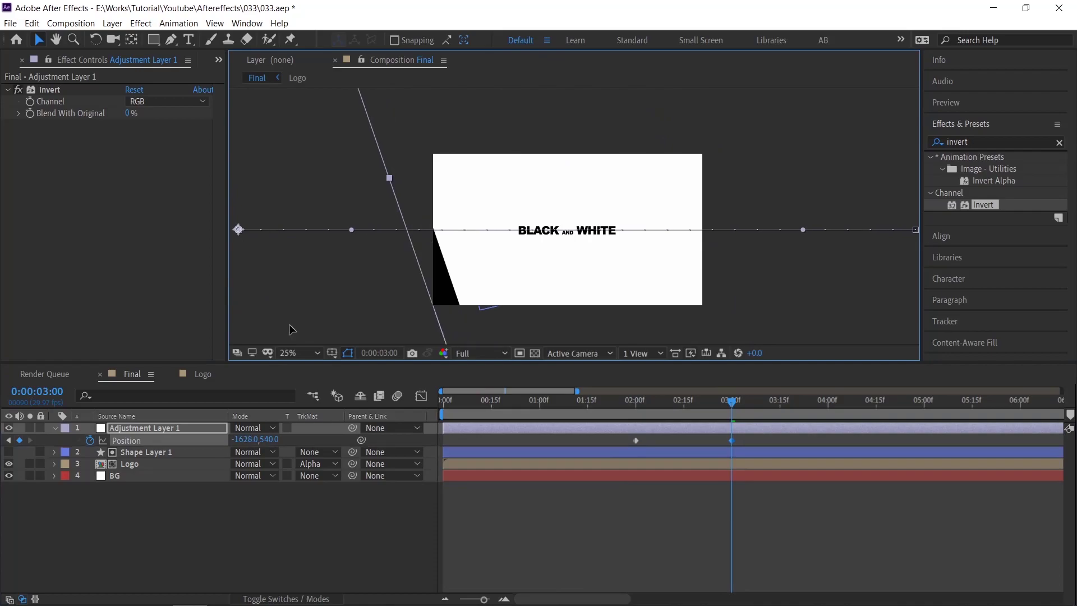
Step: Apply Easy Ease to both Position keyframes
{"action": "left_click_drag", "start_coordinate": [742, 441], "coordinate": [620, 447]}
{"action": "right_click", "coordinate": [635, 442]}
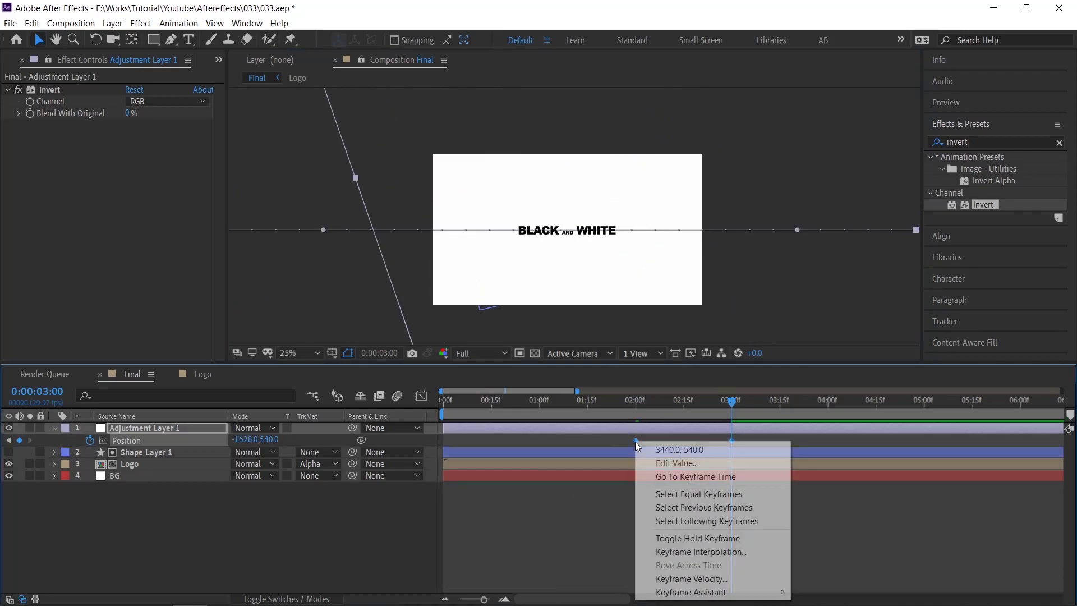
{"action": "mouse_move", "coordinate": [701, 594]}
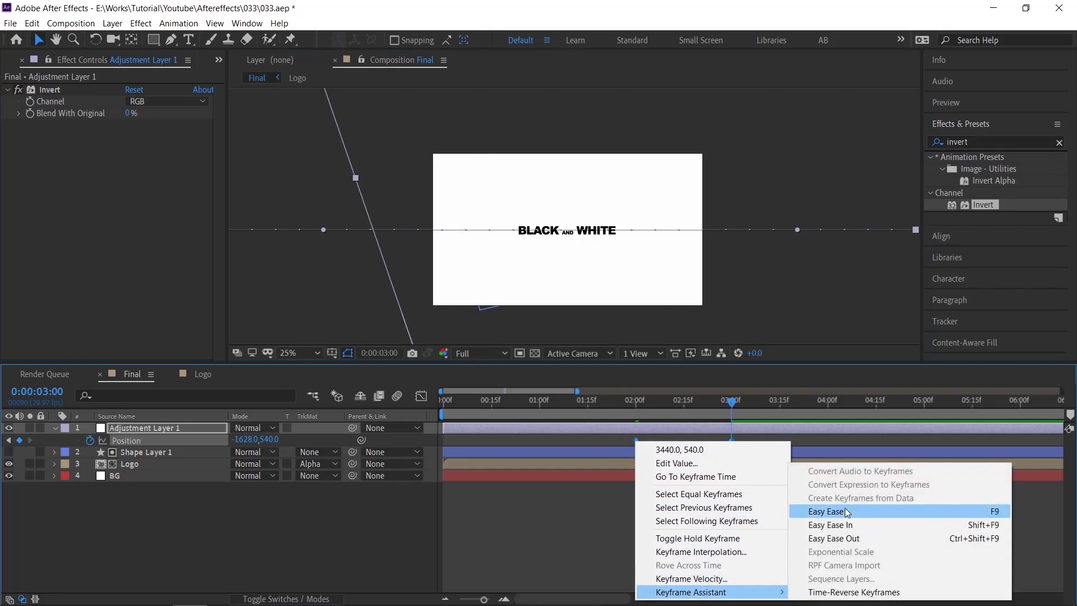
{"action": "left_click", "coordinate": [846, 512]}
Step: Increase the Position easing influence in the speed graph for a sharp peak, then preview from 1:23
{"action": "key", "text": "shift+F3"}
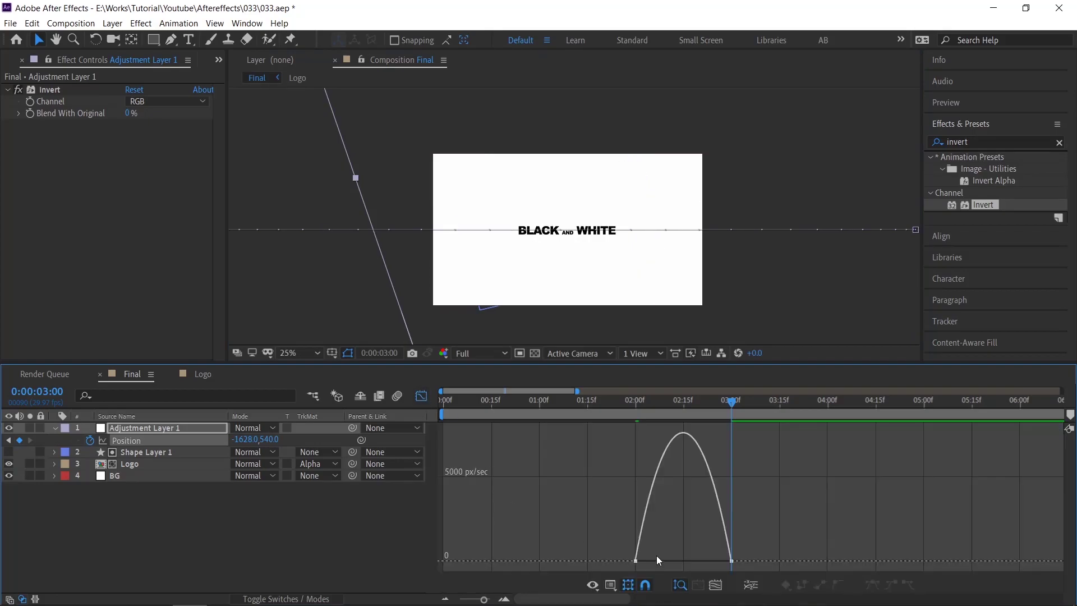
{"action": "left_click", "coordinate": [657, 558]}
{"action": "left_click_drag", "start_coordinate": [649, 560], "coordinate": [696, 561]}
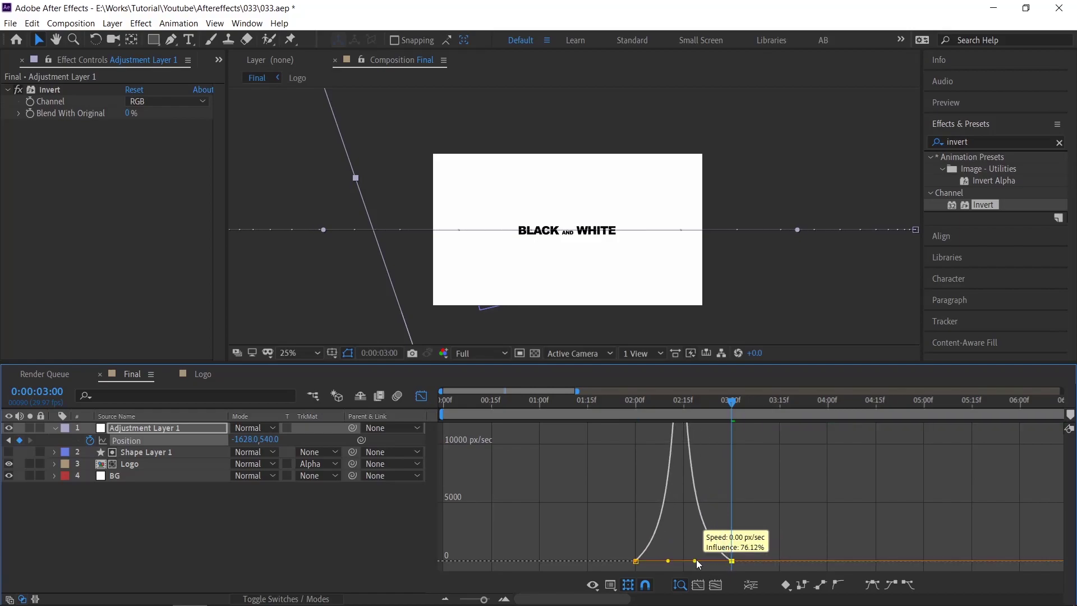
{"action": "left_click", "coordinate": [421, 396]}
{"action": "left_click", "coordinate": [616, 405]}
{"action": "left_click", "coordinate": [614, 408]}
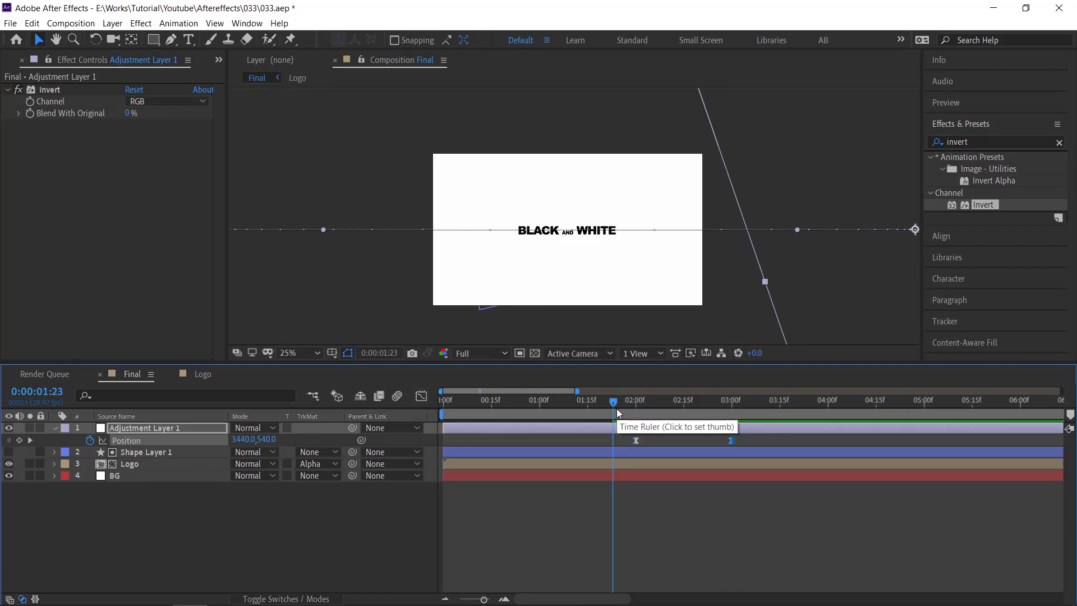
{"action": "key", "text": "space"}
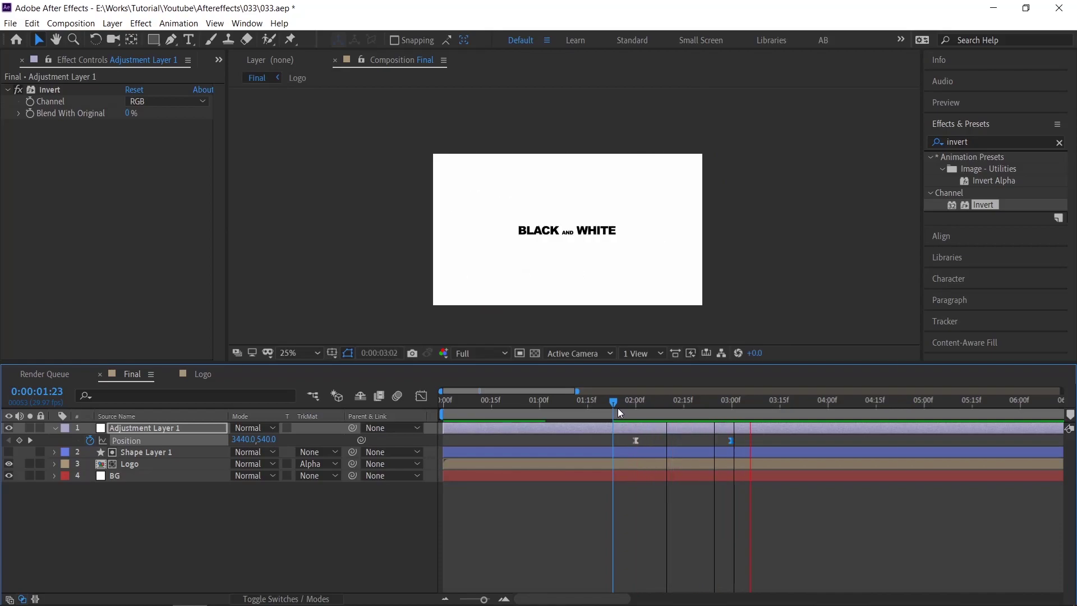
{"action": "key", "text": "space"}
Step: Move the last Position keyframe to about 3:13 and preview the retimed wipe
{"action": "left_click_drag", "start_coordinate": [731, 442], "coordinate": [773, 442]}
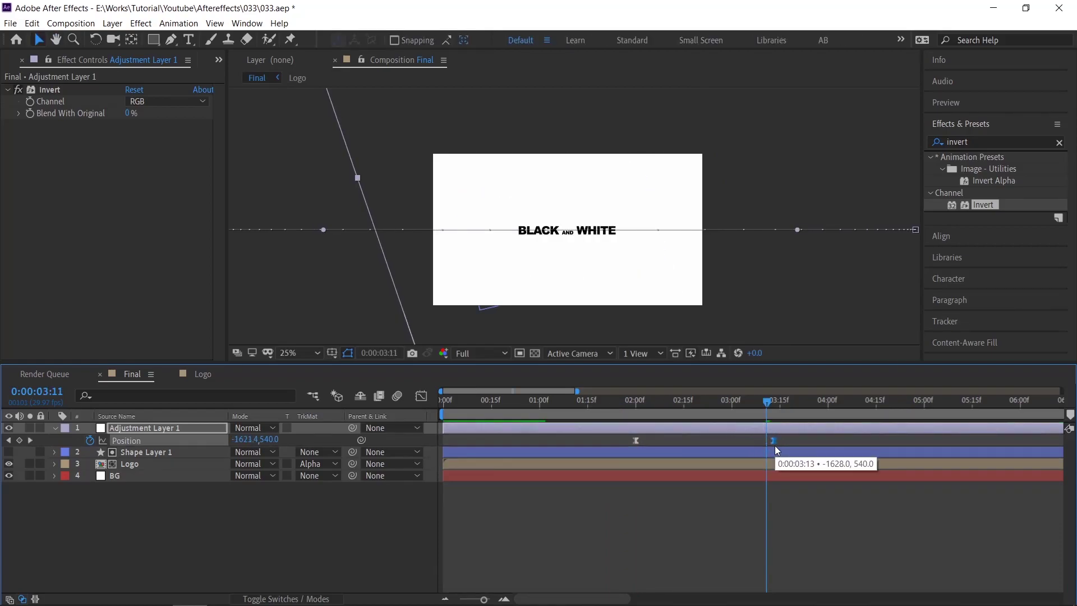
{"action": "left_click", "coordinate": [612, 411]}
{"action": "key", "text": "space"}
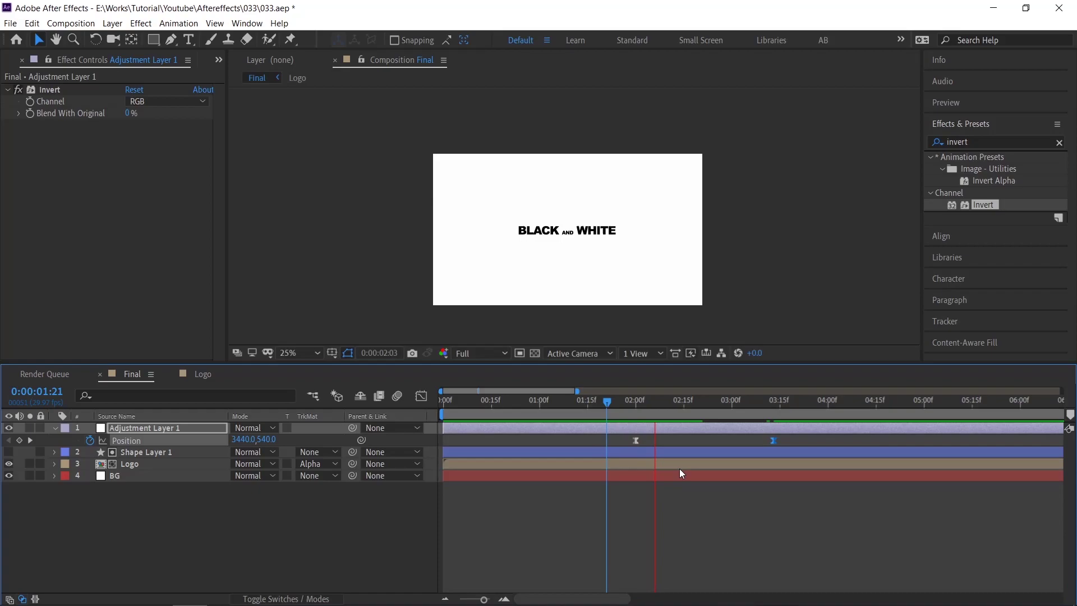
{"action": "key", "text": "space"}
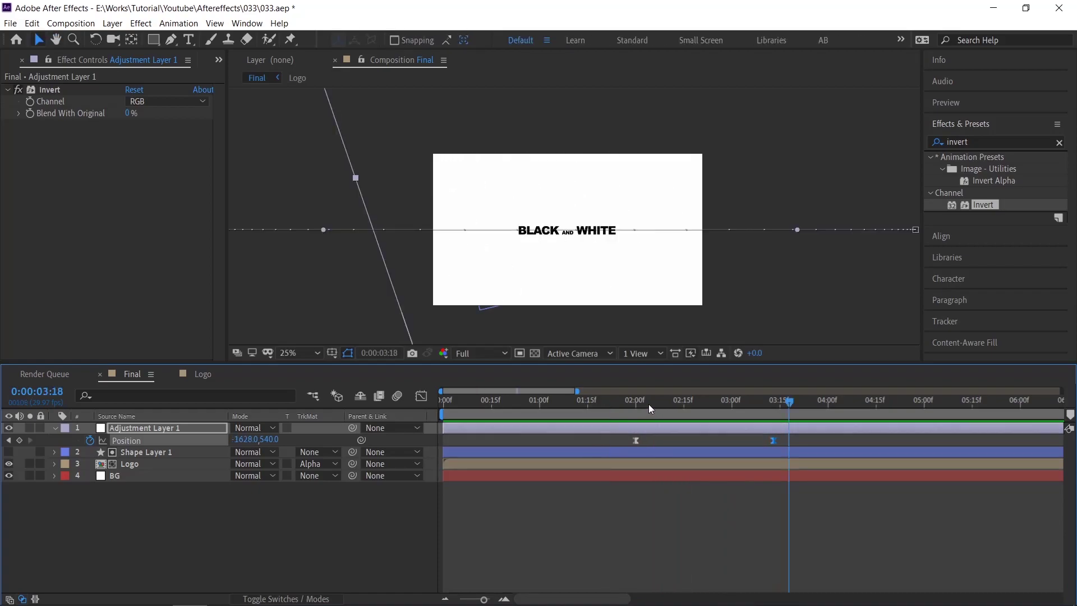
{"action": "key", "text": "u"}
{"action": "left_click", "coordinate": [172, 38]}
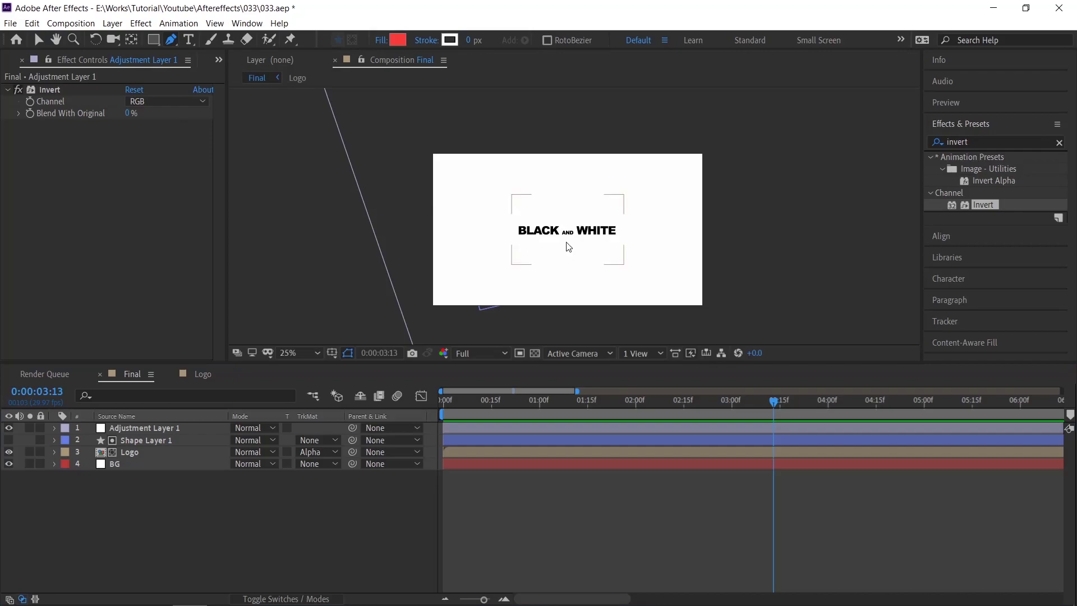
Step: Set the shape stroke colour to black with a 5 px width
{"action": "scroll", "coordinate": [569, 242], "scroll_direction": "up", "scroll_amount": 1}
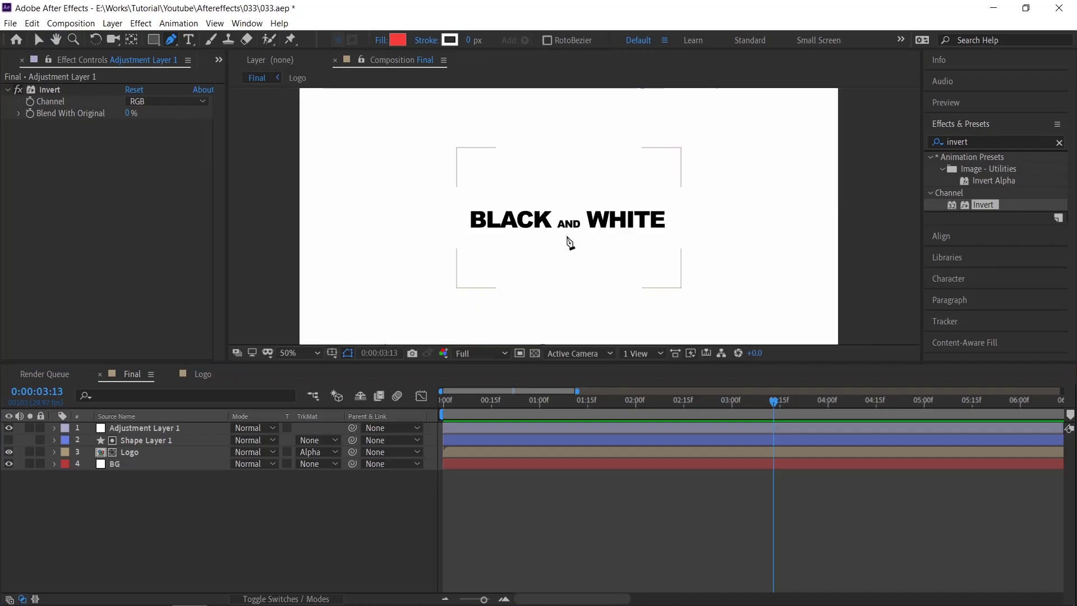
{"action": "left_click", "coordinate": [450, 40]}
{"action": "left_click_drag", "start_coordinate": [793, 295], "coordinate": [735, 468]}
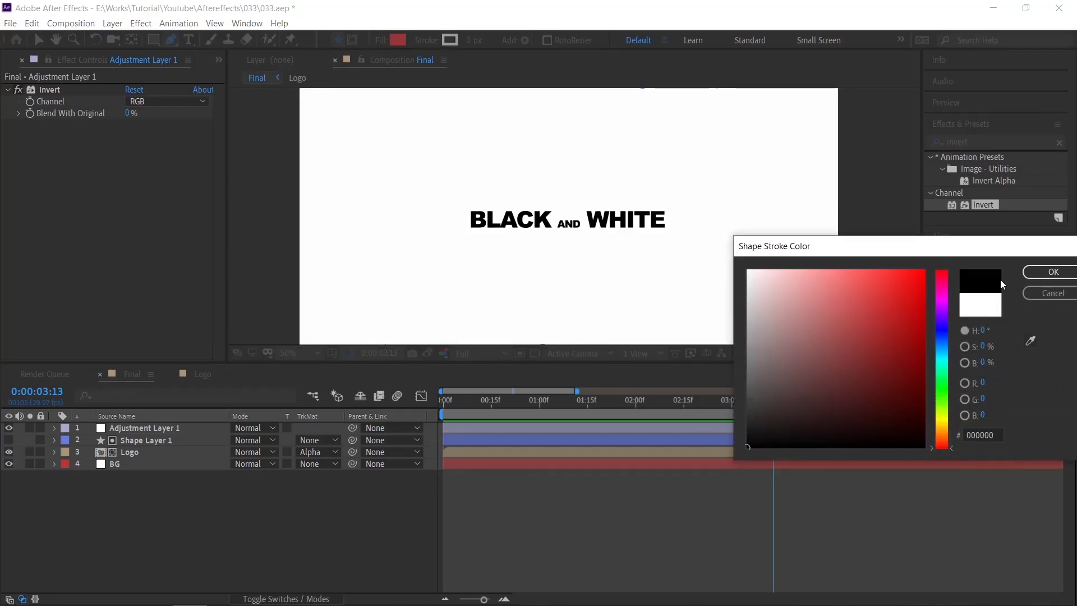
{"action": "left_click", "coordinate": [1052, 272]}
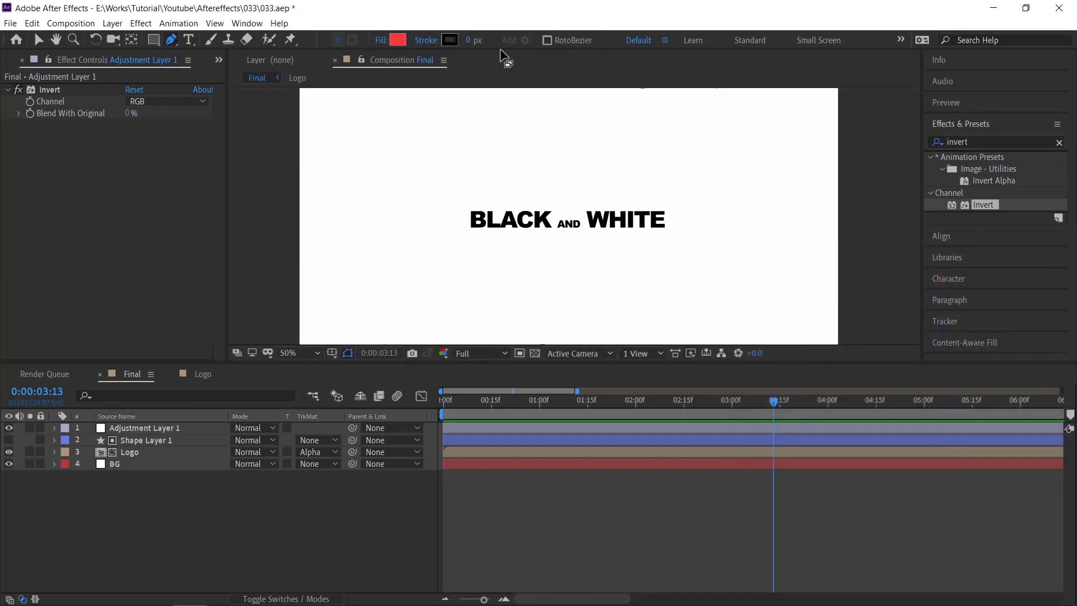
{"action": "left_click", "coordinate": [471, 41]}
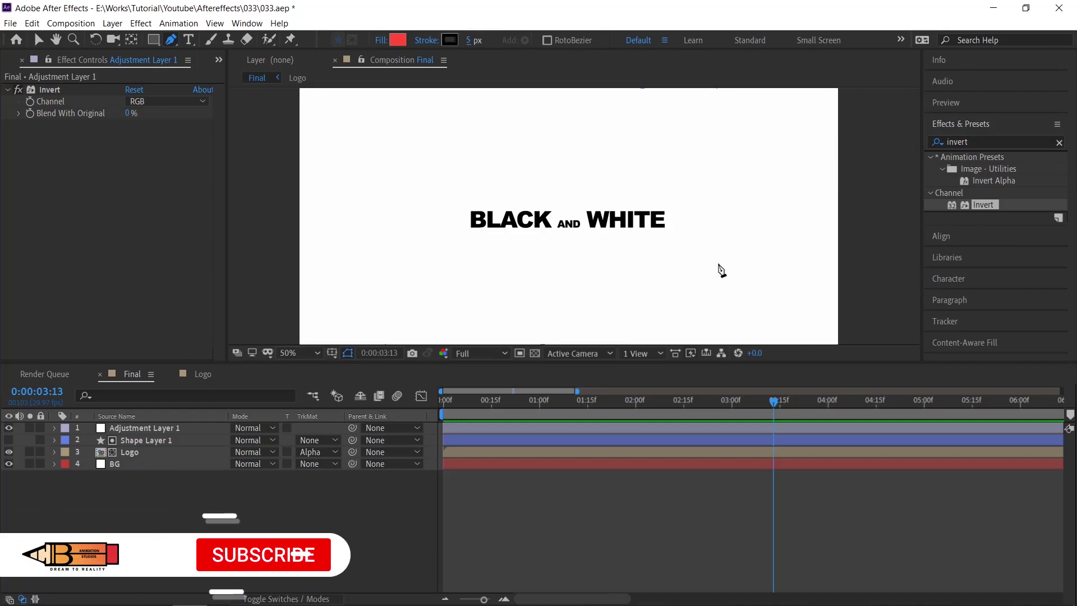
{"action": "type", "text": "5"}
{"action": "key", "text": "Return"}
Step: Draw a horizontal line beneath BLACK and WHITE and thicken its stroke to 16 px
{"action": "scroll", "coordinate": [567, 235], "scroll_direction": "up", "scroll_amount": 2}
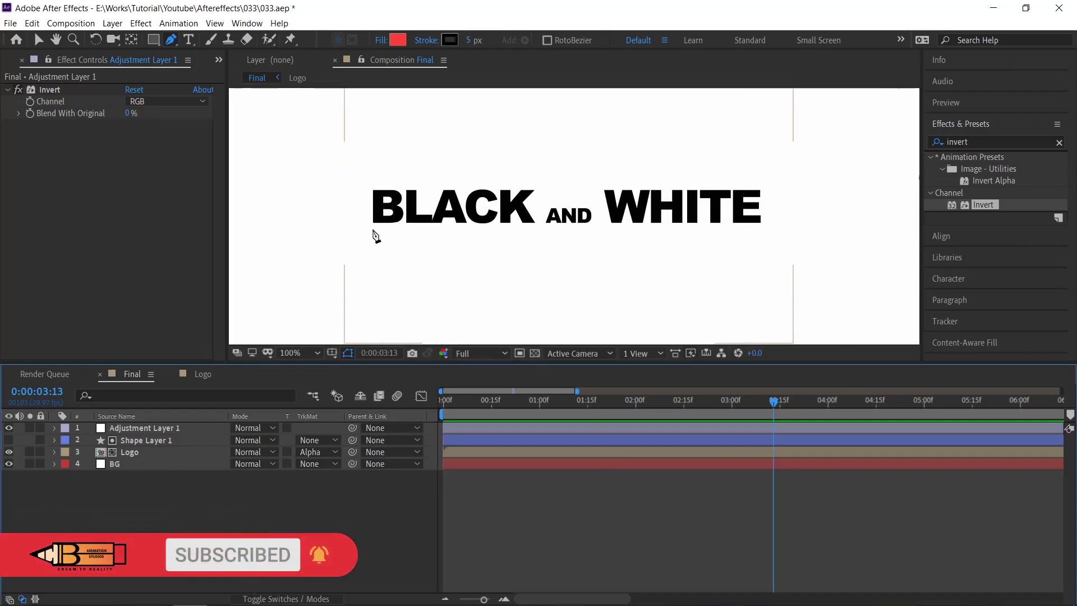
{"action": "left_click", "coordinate": [373, 229]}
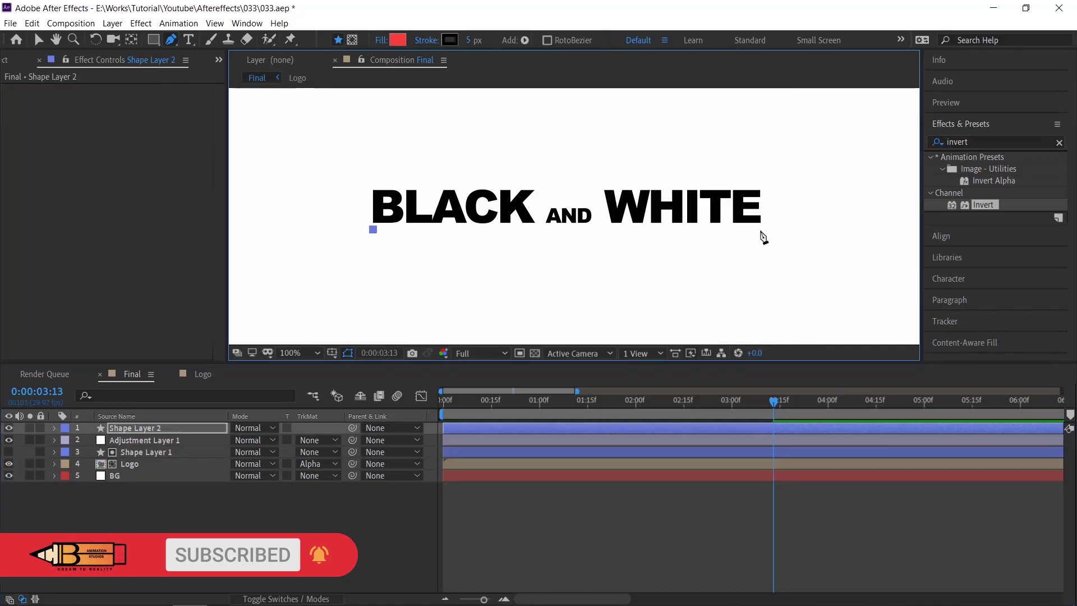
{"action": "left_click", "coordinate": [760, 229]}
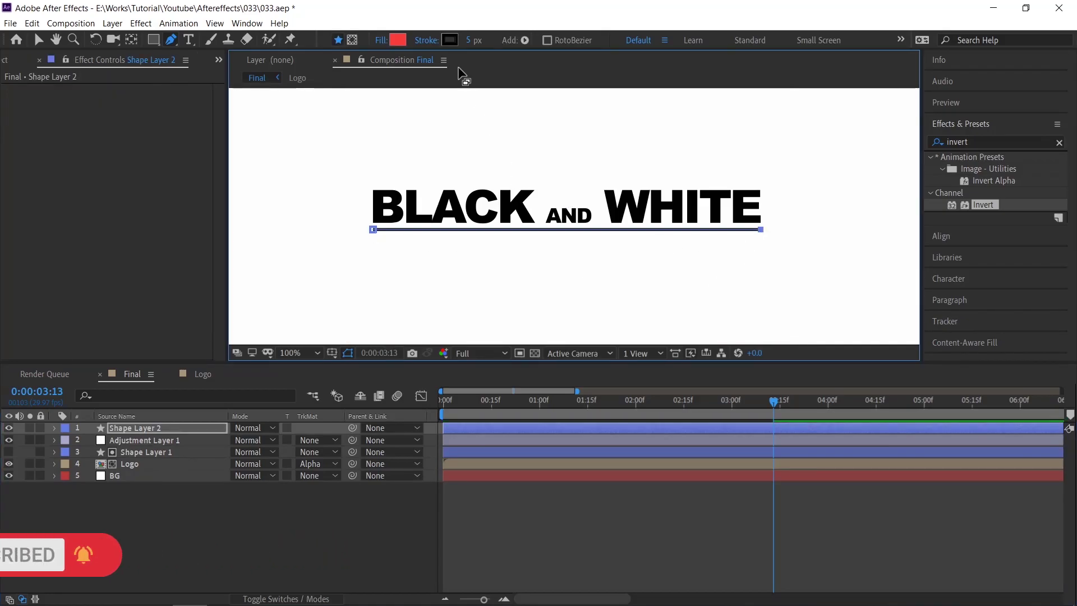
{"action": "left_click_drag", "start_coordinate": [470, 40], "coordinate": [718, 244]}
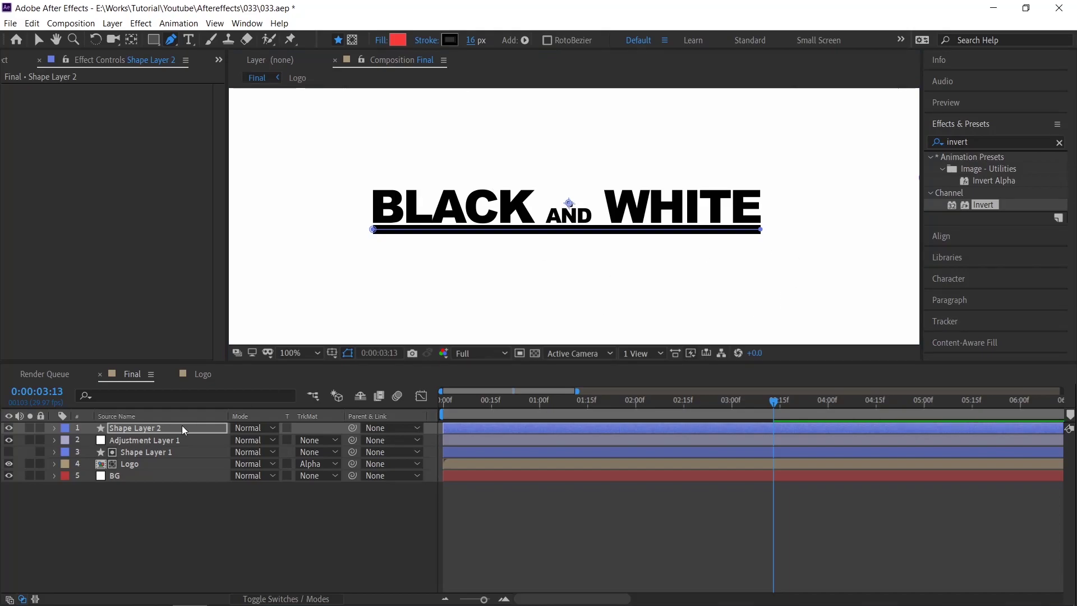
Step: With the Selection tool, select the underline layer, undoing an accidental Logo nudge
{"action": "left_click", "coordinate": [182, 426]}
{"action": "left_click", "coordinate": [38, 40]}
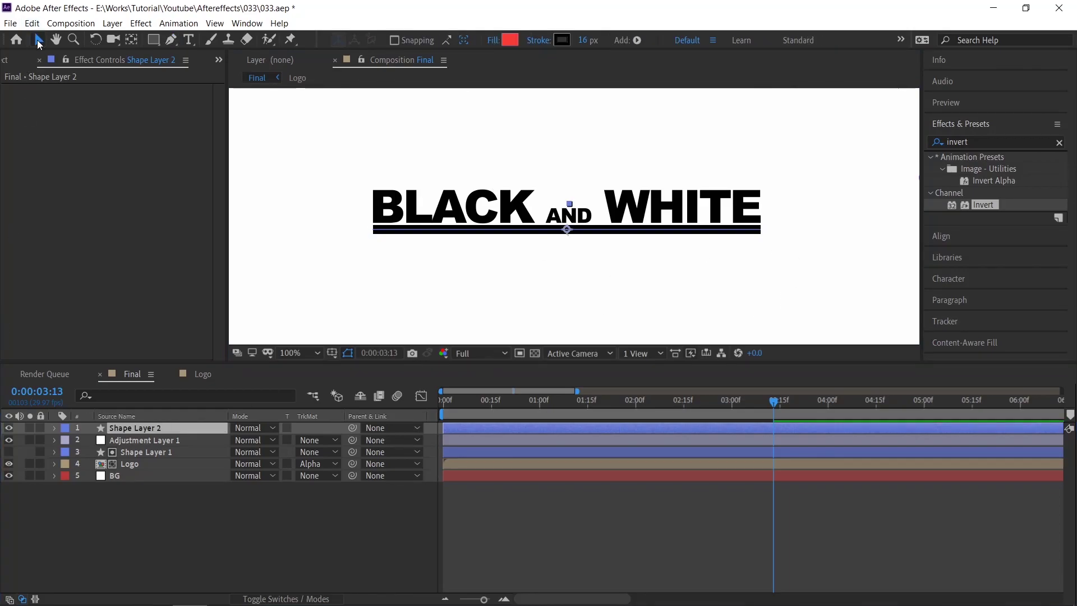
{"action": "left_click", "coordinate": [192, 440]}
{"action": "left_click", "coordinate": [135, 428]}
{"action": "left_click_drag", "start_coordinate": [592, 233], "coordinate": [568, 238]}
{"action": "key", "text": "ctrl+z"}
{"action": "left_click", "coordinate": [568, 230]}
Step: Add Trim Paths to the underline shape layer and reveal its properties
{"action": "left_click", "coordinate": [788, 428]}
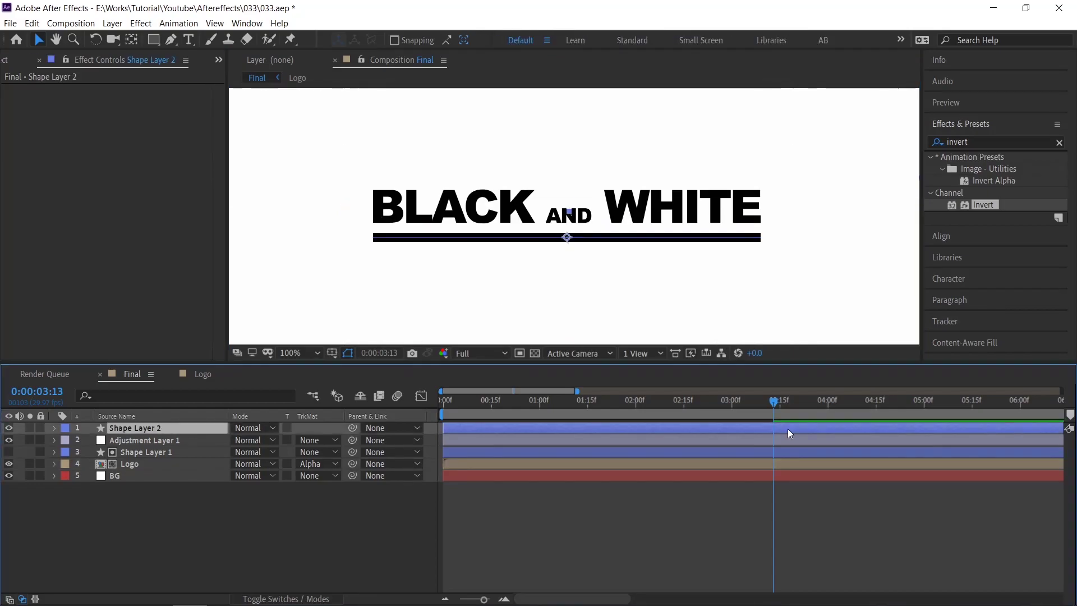
{"action": "left_click", "coordinate": [635, 40]}
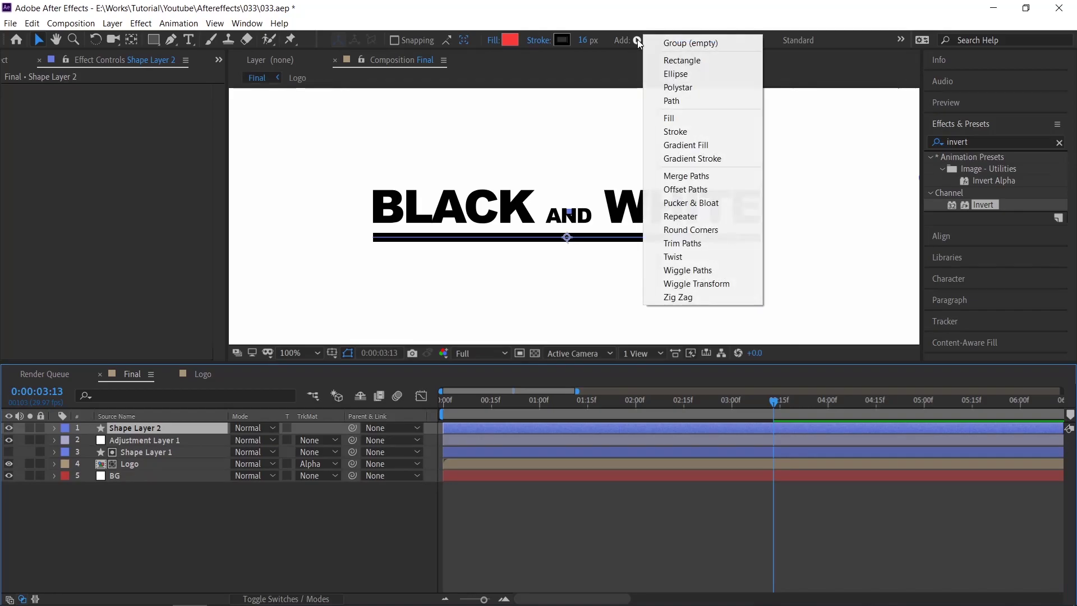
{"action": "left_click", "coordinate": [695, 245]}
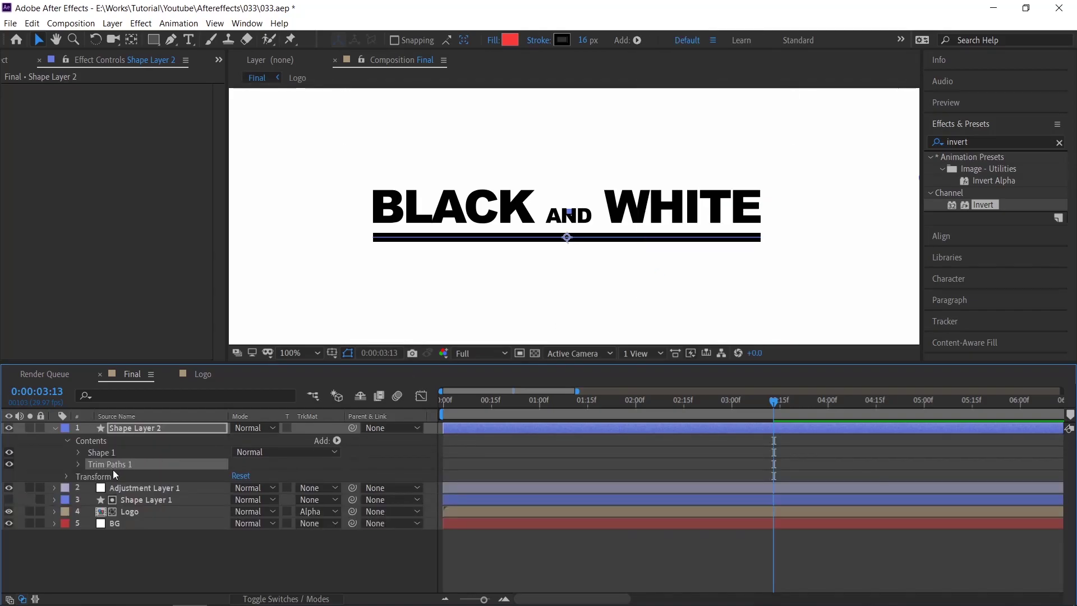
{"action": "left_click", "coordinate": [79, 464]}
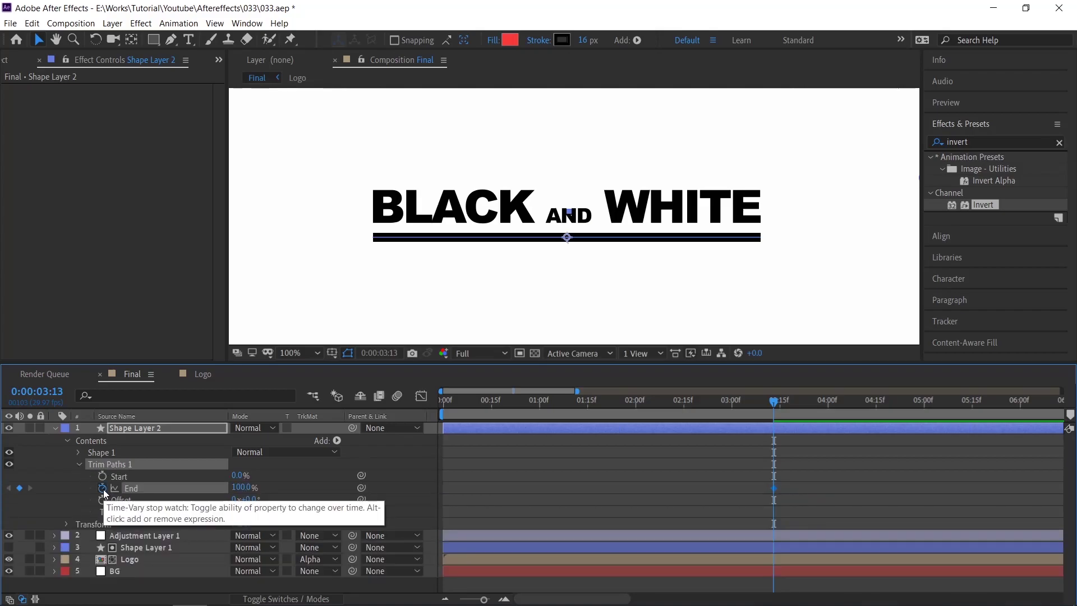
Step: Keyframe Trim Paths Start and End both at 50% at 3:13
{"action": "left_click", "coordinate": [102, 488]}
{"action": "left_click", "coordinate": [102, 476]}
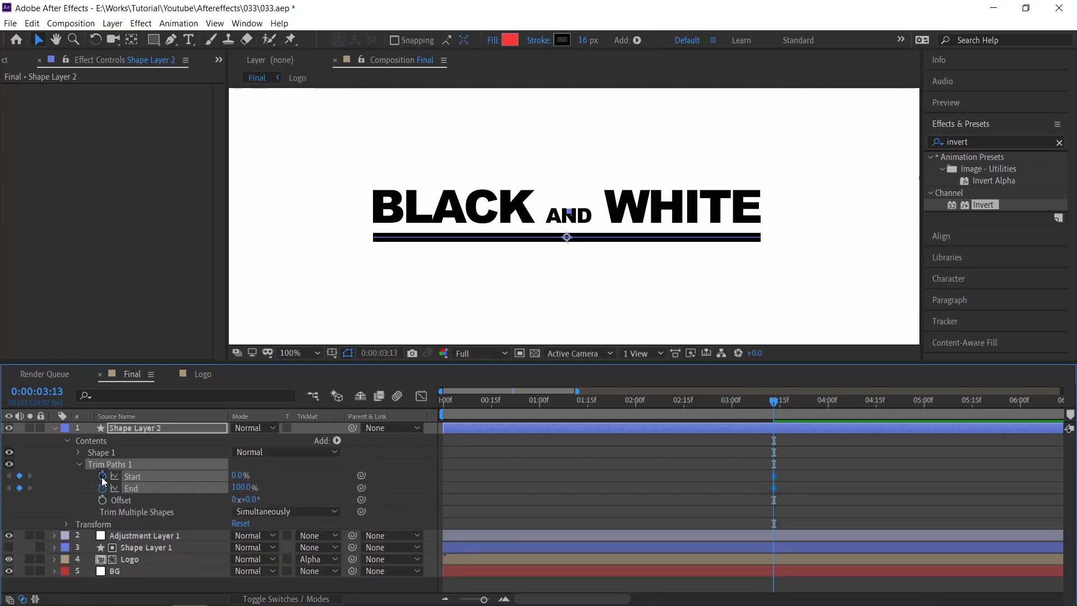
{"action": "left_click", "coordinate": [242, 476]}
{"action": "type", "text": "50"}
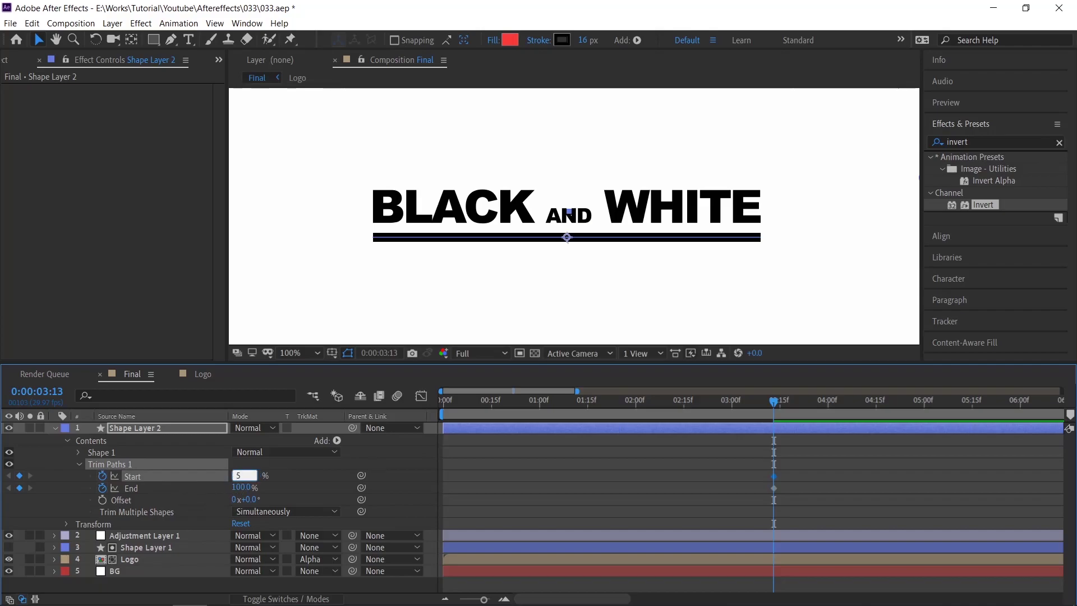
{"action": "key", "text": "Tab"}
{"action": "type", "text": "50"}
{"action": "key", "text": "Tab"}
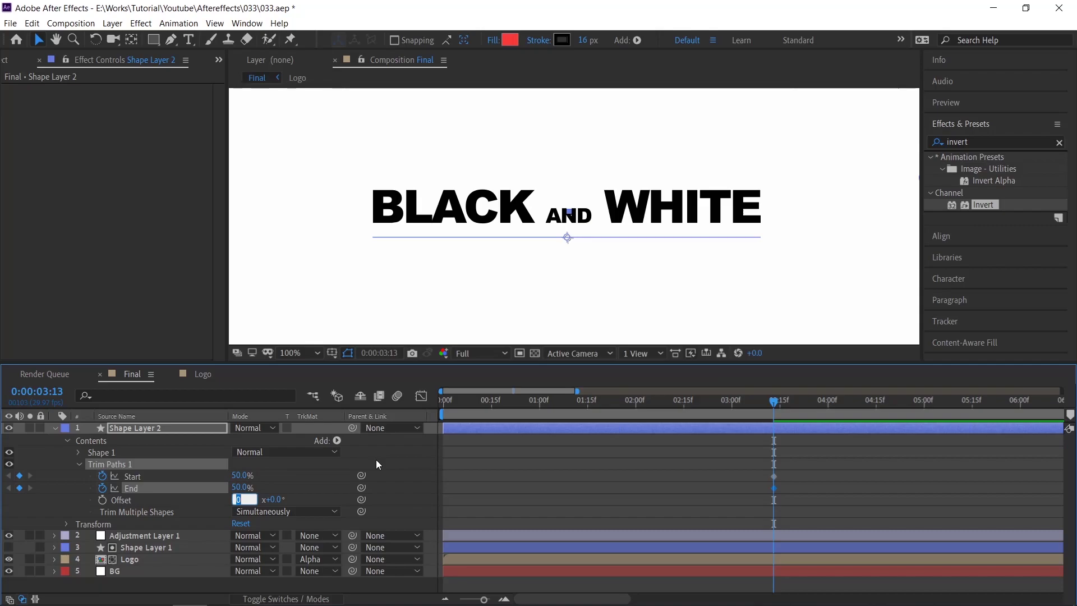
Step: At about 5:04, open Trim Paths to Start 0% and End 100%, then check and return to 3:13
{"action": "left_click_drag", "start_coordinate": [798, 402], "coordinate": [936, 415]}
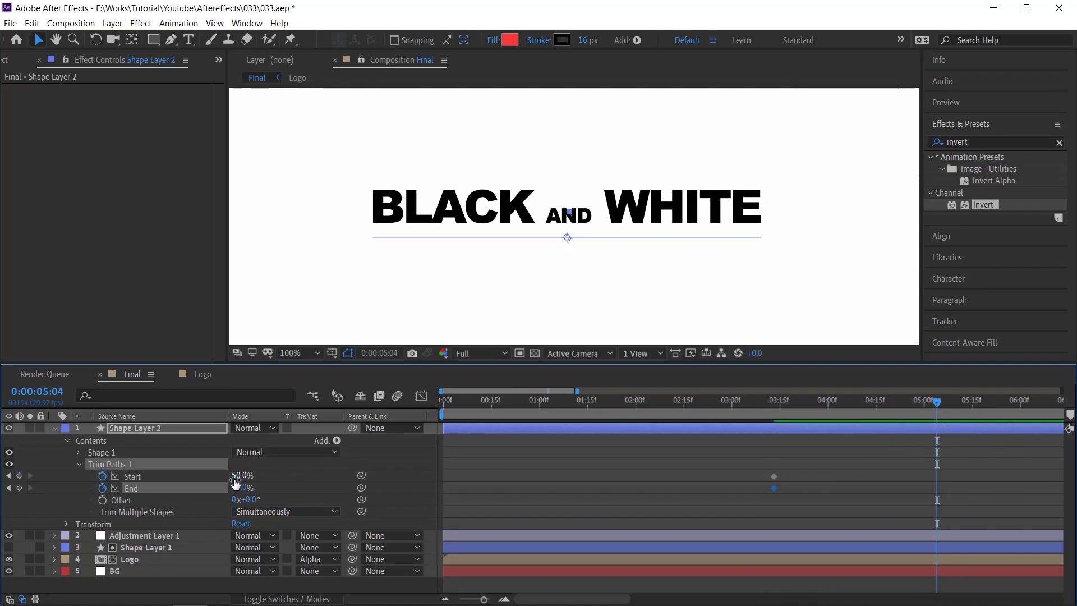
{"action": "left_click", "coordinate": [315, 480]}
{"action": "mouse_move", "coordinate": [238, 475]}
{"action": "left_mouse_down"}
{"action": "mouse_move", "coordinate": [179, 472]}
{"action": "mouse_move", "coordinate": [287, 483]}
{"action": "left_mouse_up"}
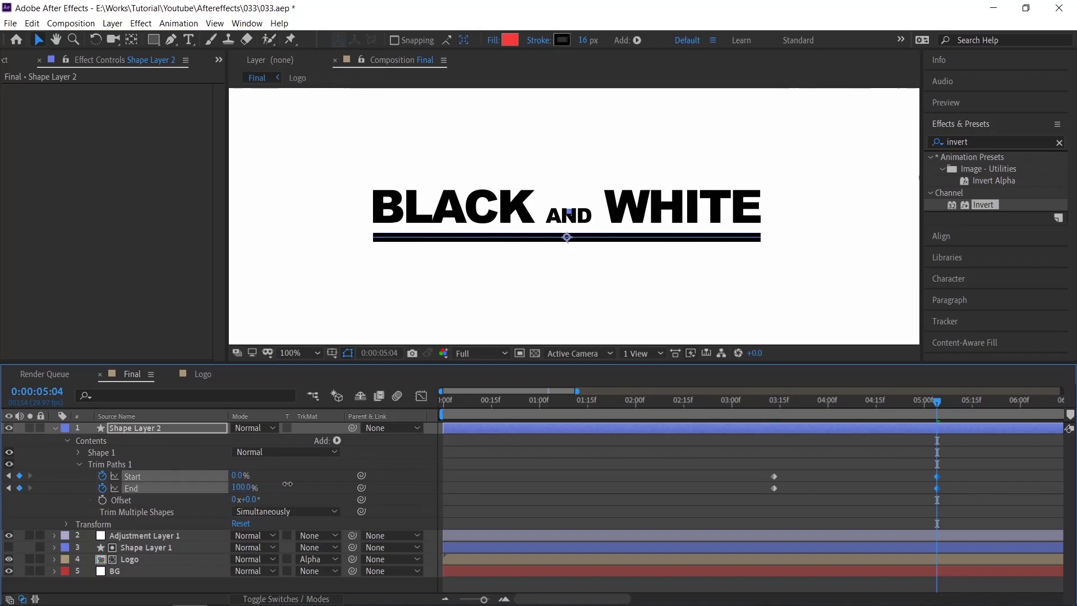
{"action": "mouse_move", "coordinate": [781, 405]}
{"action": "left_mouse_down"}
{"action": "mouse_move", "coordinate": [769, 406]}
{"action": "mouse_move", "coordinate": [975, 401]}
{"action": "mouse_move", "coordinate": [780, 412]}
{"action": "mouse_move", "coordinate": [937, 409]}
{"action": "left_mouse_up"}
{"action": "left_click", "coordinate": [782, 409], "text": "shift"}
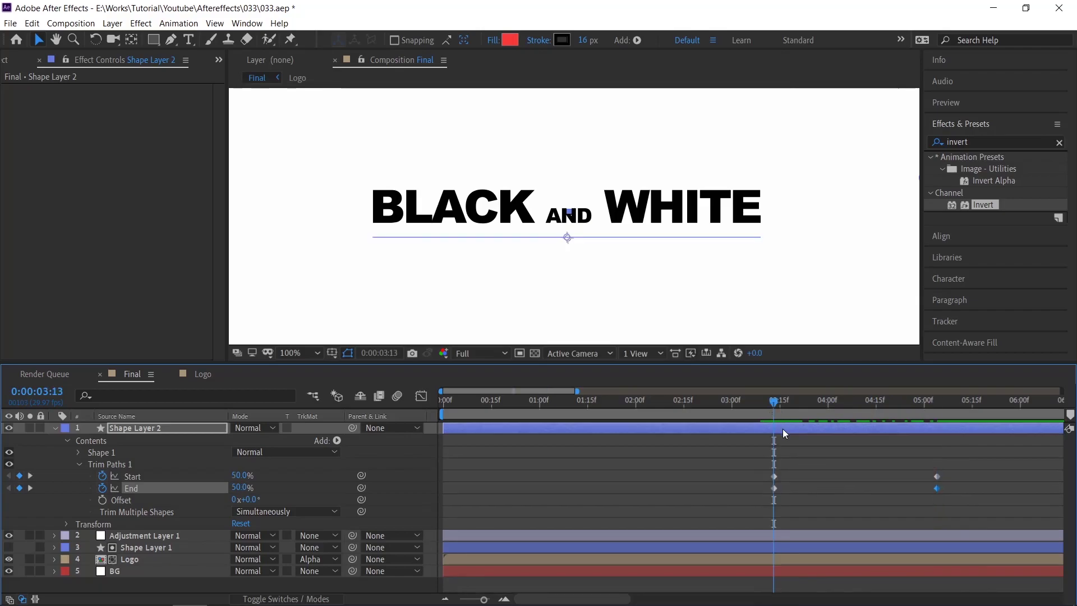
Step: Trim Shape Layer 2's in-point to 3:13, zoom out, and select its Start and End keyframes
{"action": "left_click", "coordinate": [782, 428]}
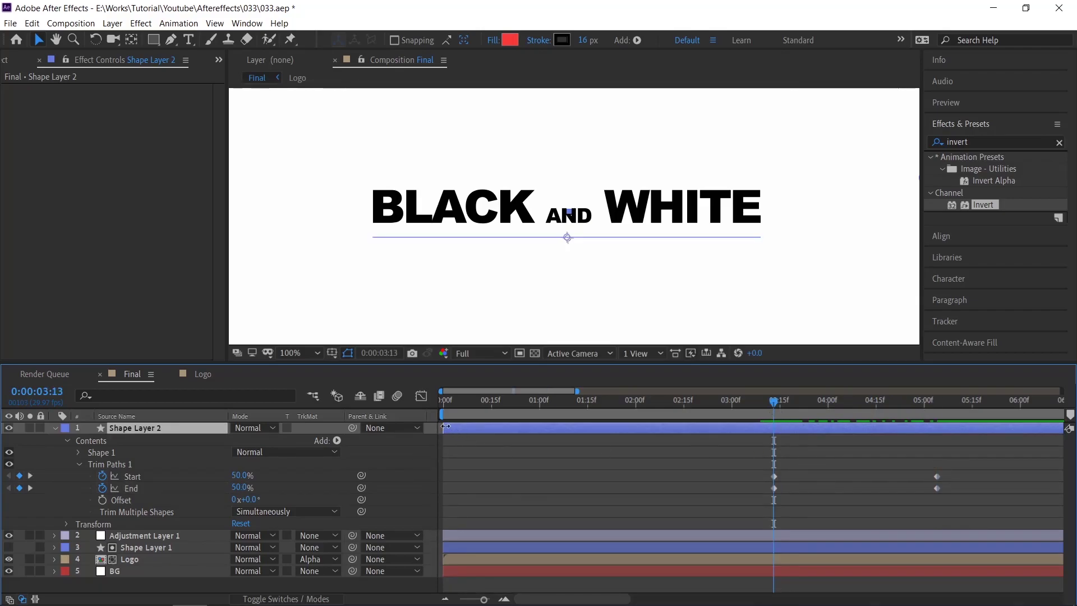
{"action": "mouse_move", "coordinate": [453, 426]}
{"action": "left_mouse_down"}
{"action": "mouse_move", "coordinate": [773, 426]}
{"action": "mouse_move", "coordinate": [877, 406]}
{"action": "mouse_move", "coordinate": [942, 409]}
{"action": "mouse_move", "coordinate": [825, 414]}
{"action": "mouse_move", "coordinate": [936, 413]}
{"action": "left_mouse_up"}
{"action": "left_click", "coordinate": [775, 416]}
{"action": "key", "text": "minus"}
{"action": "key", "text": "minus"}
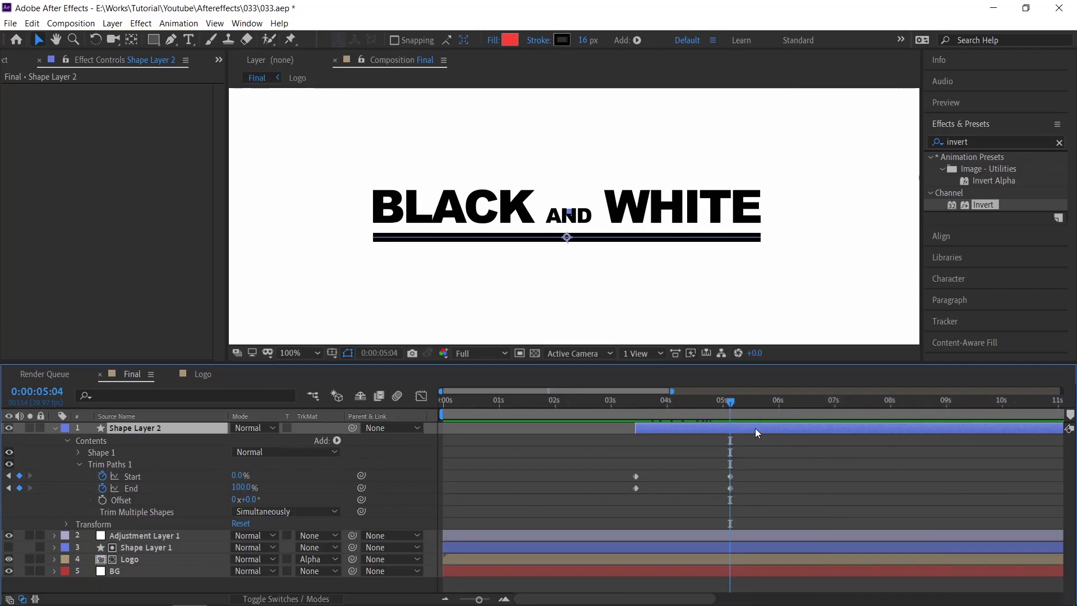
{"action": "left_click_drag", "start_coordinate": [791, 462], "coordinate": [638, 500]}
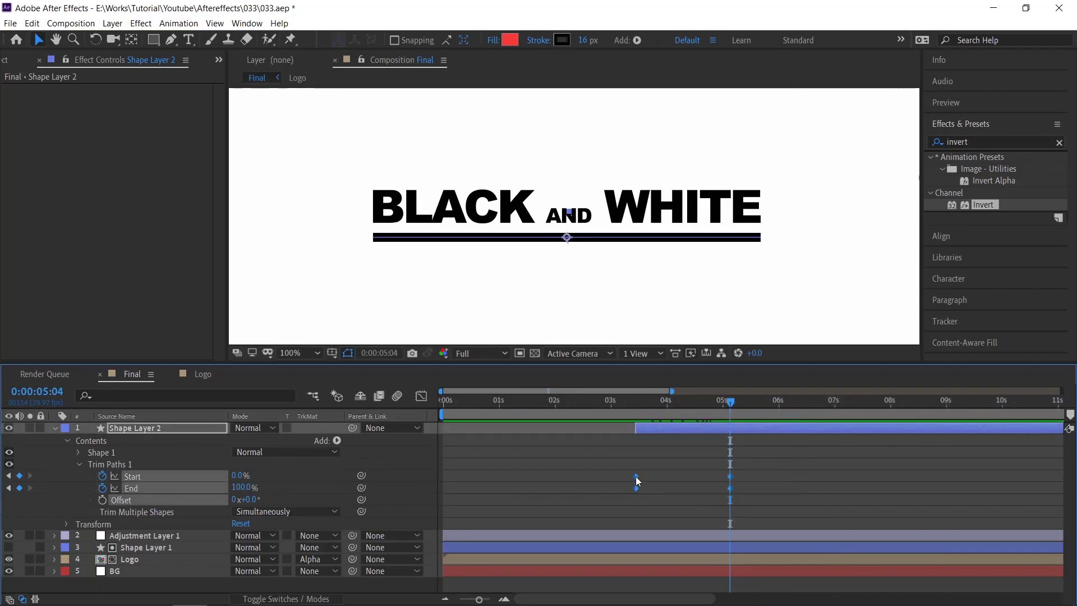
Step: Easy Ease the Trim Paths keyframes and stretch both influence handles in the Graph Editor
{"action": "right_click", "coordinate": [635, 476]}
{"action": "mouse_move", "coordinate": [779, 469]}
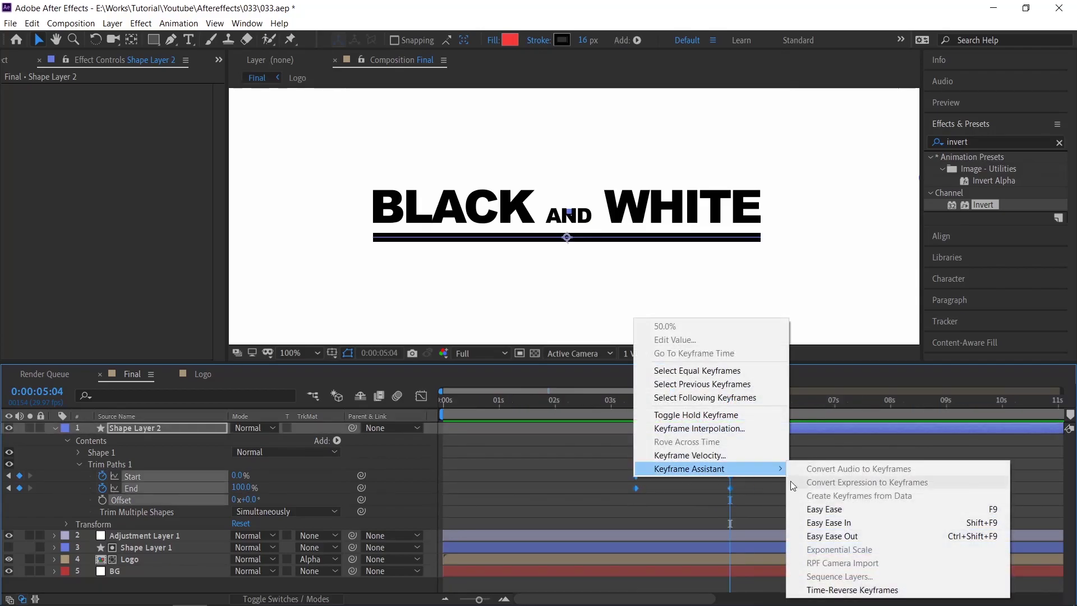
{"action": "left_click", "coordinate": [811, 507]}
{"action": "left_click", "coordinate": [422, 396]}
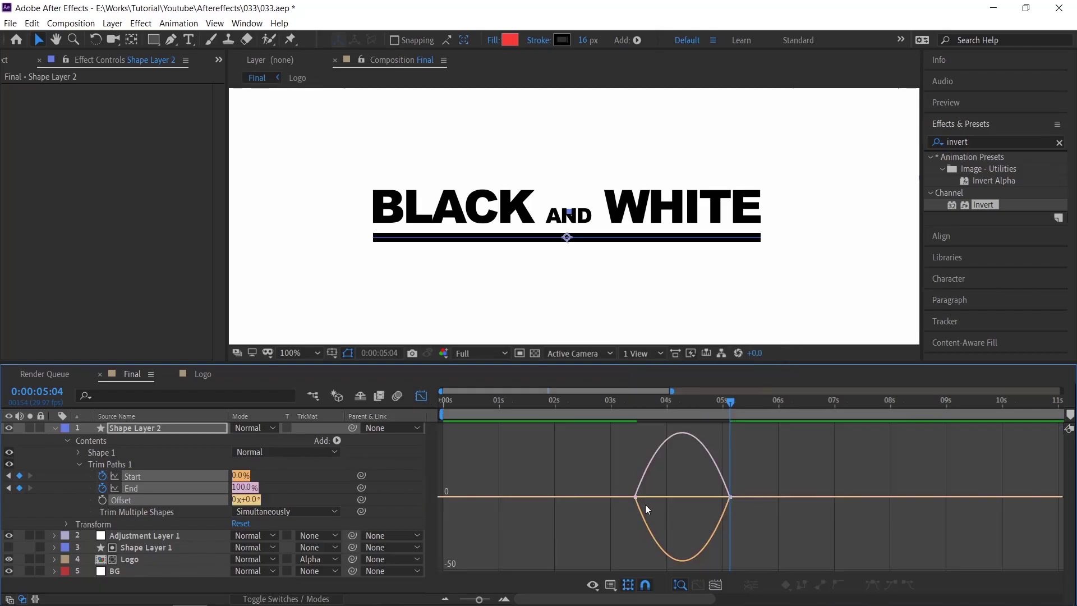
{"action": "left_click_drag", "start_coordinate": [623, 502], "coordinate": [667, 496]}
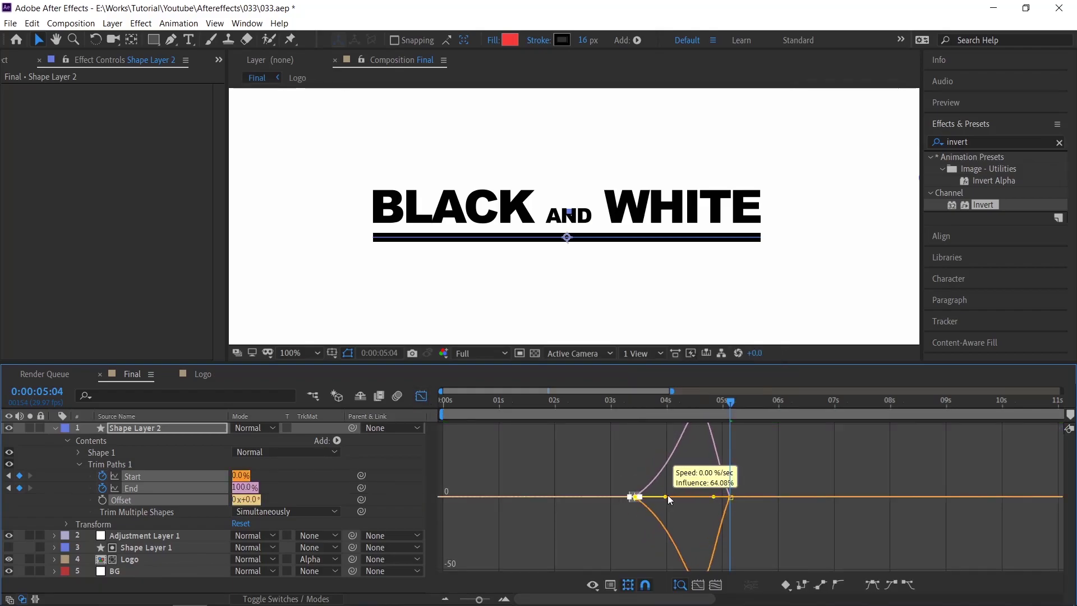
{"action": "left_click_drag", "start_coordinate": [756, 471], "coordinate": [691, 496]}
{"action": "left_click_drag", "start_coordinate": [640, 409], "coordinate": [598, 411]}
Step: Preview the underline, then slide Shape Layer 2 to start at 2:25 and preview again
{"action": "key", "text": "space"}
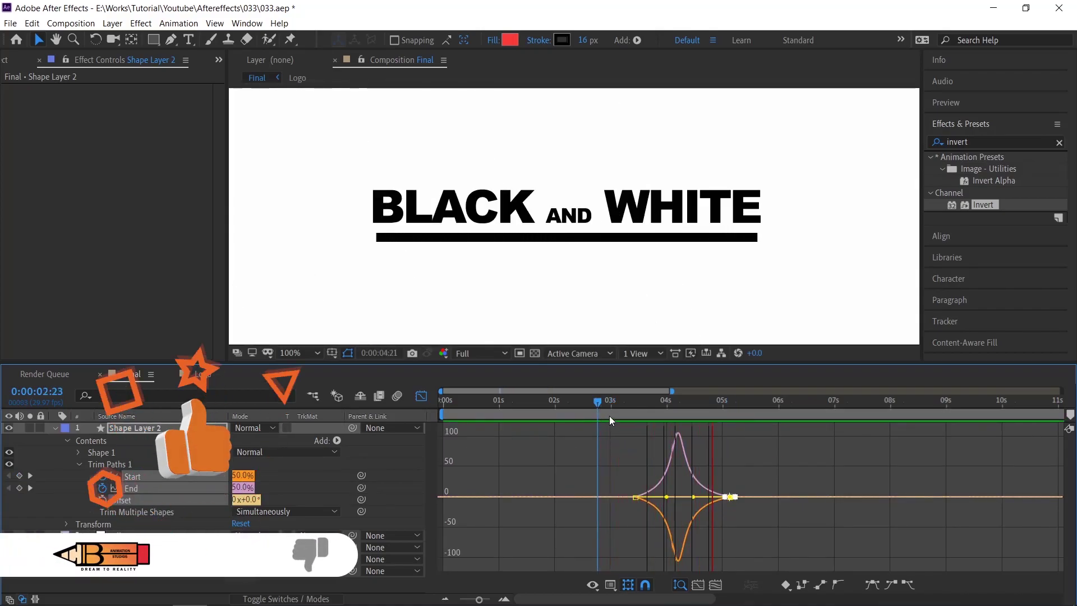
{"action": "left_click", "coordinate": [593, 405]}
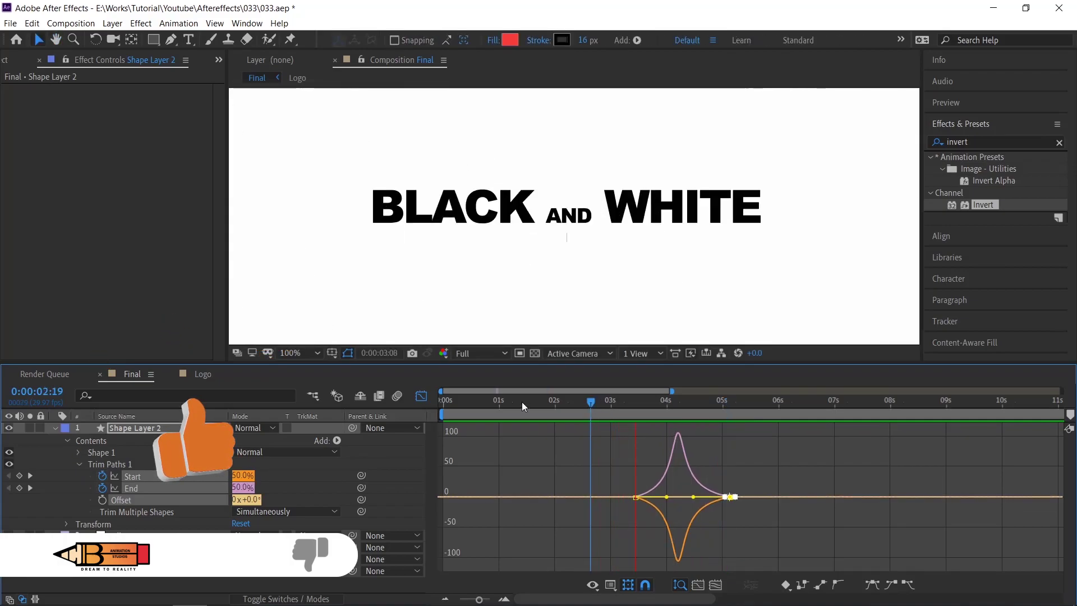
{"action": "key", "text": "space"}
{"action": "left_click", "coordinate": [421, 396]}
{"action": "left_click", "coordinate": [622, 400]}
{"action": "left_click_drag", "start_coordinate": [623, 399], "coordinate": [602, 403]}
{"action": "left_click_drag", "start_coordinate": [648, 431], "coordinate": [621, 427]}
{"action": "key", "text": "space"}
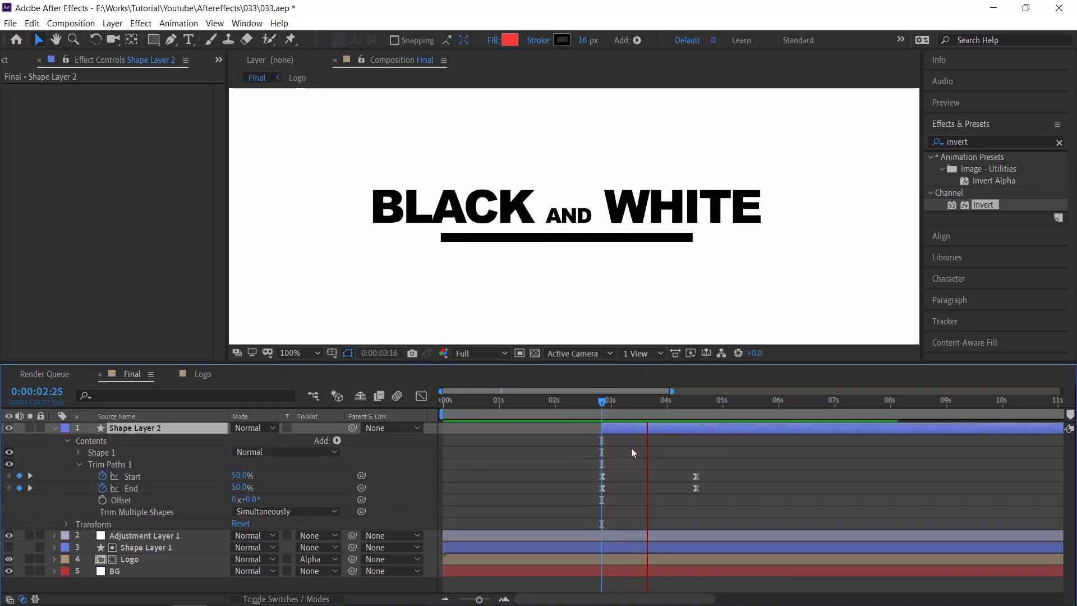
{"action": "left_click", "coordinate": [635, 402]}
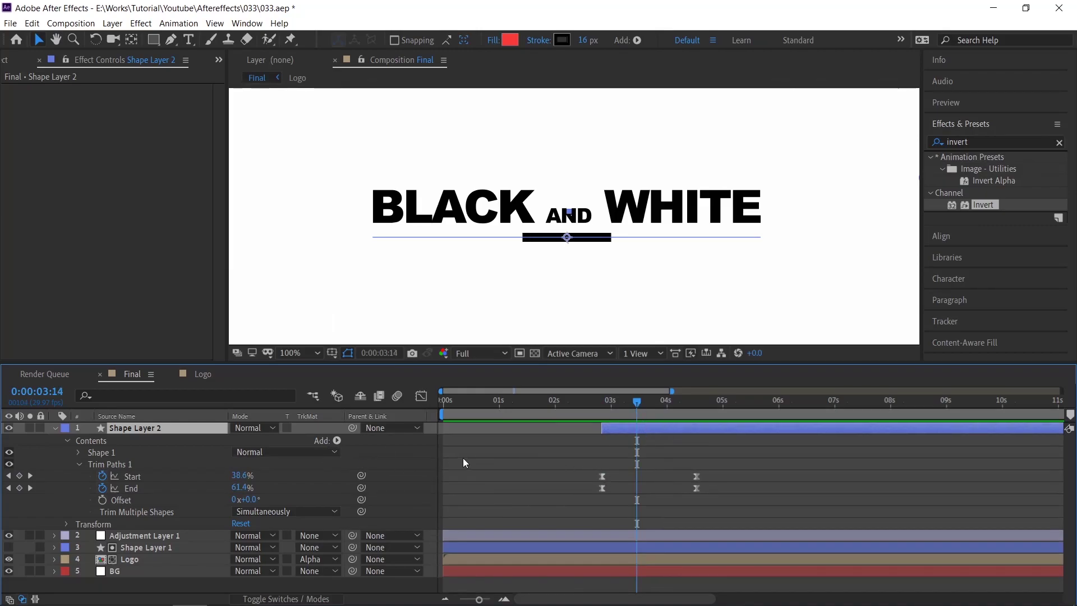
Step: Duplicate Shape Layer 2 as a red underline and start the copy a few frames later
{"action": "key", "text": "ctrl+d"}
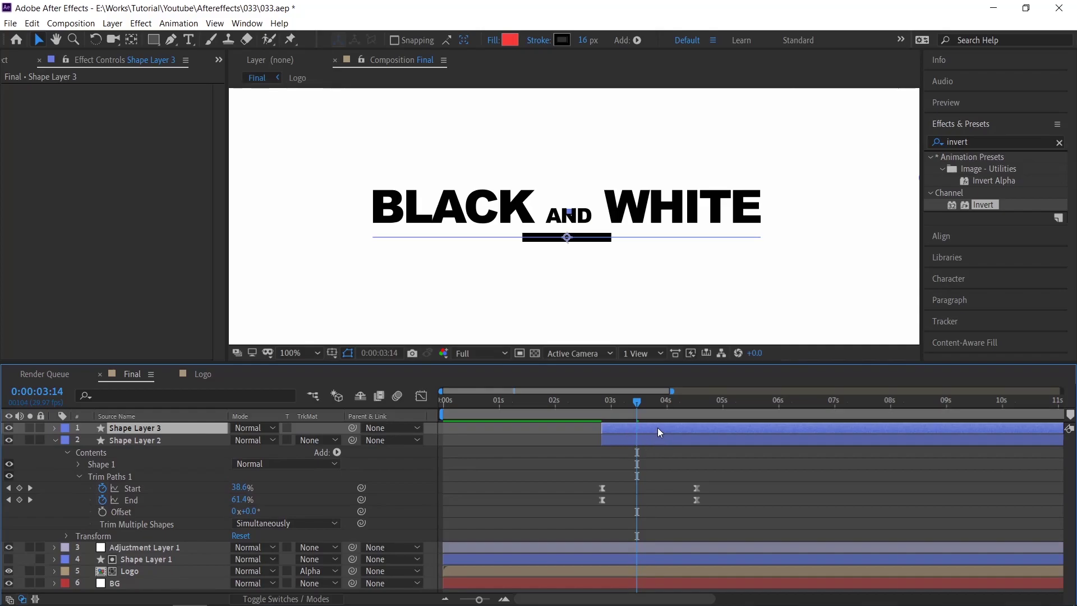
{"action": "left_click", "coordinate": [561, 40]}
{"action": "left_click", "coordinate": [865, 303]}
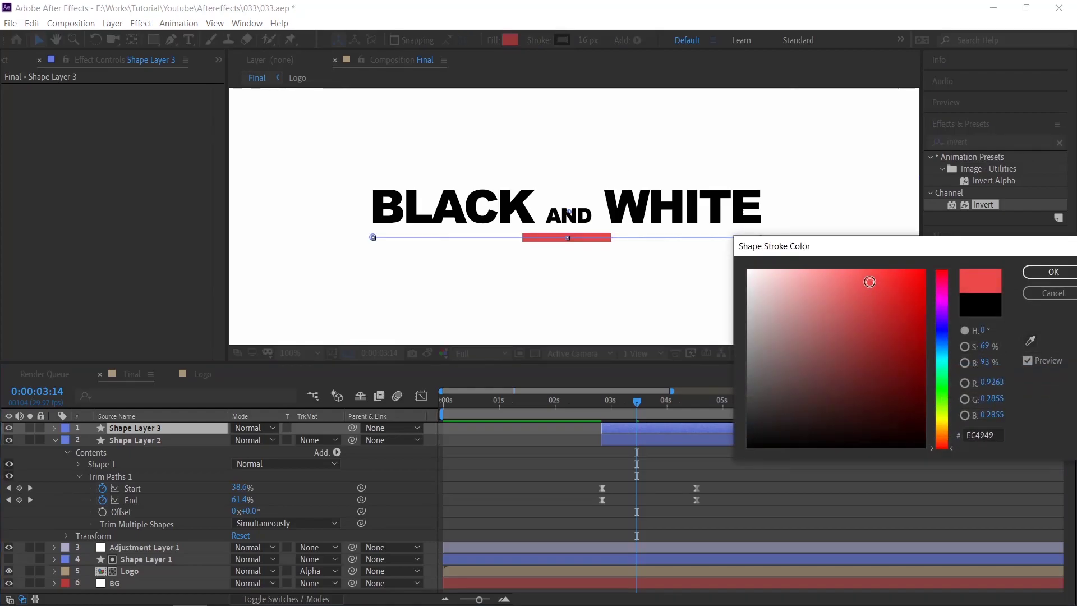
{"action": "left_click", "coordinate": [1053, 272]}
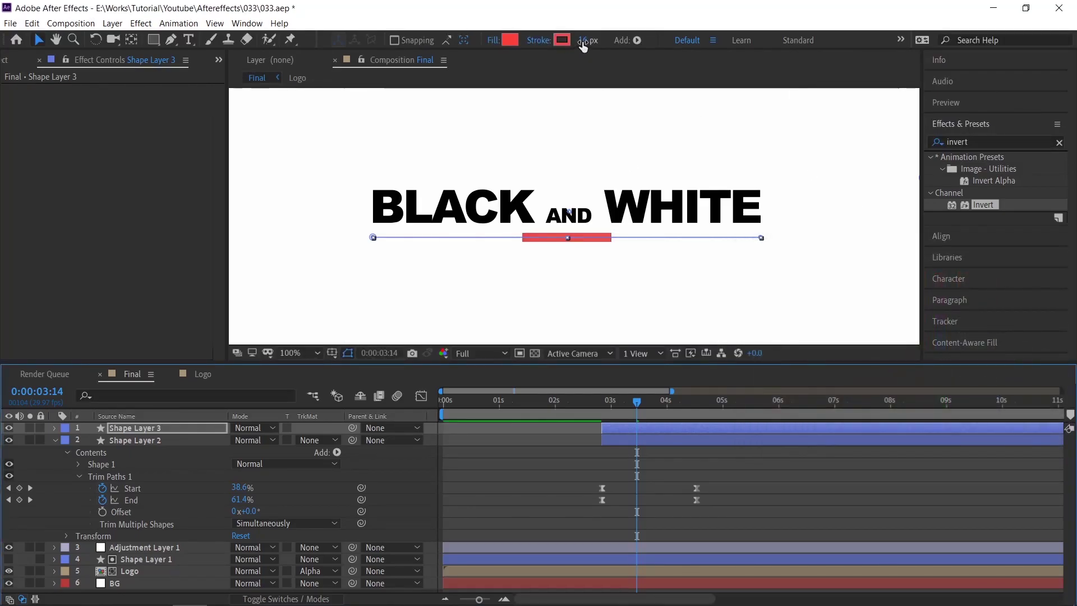
{"action": "left_click_drag", "start_coordinate": [622, 428], "coordinate": [630, 427]}
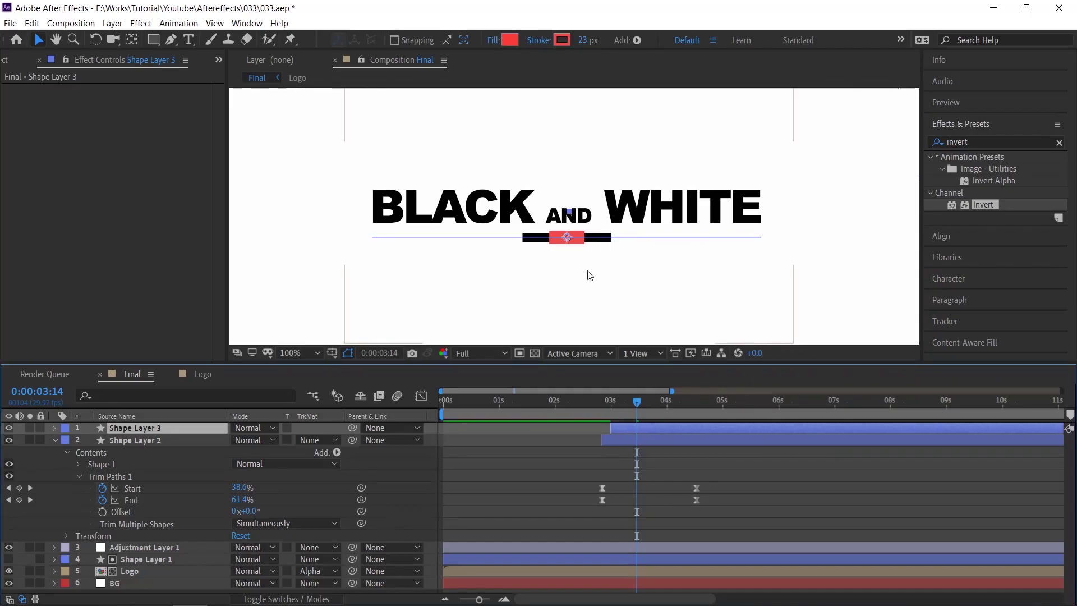
Step: Set Shape Layer 2's track matte to Alpha Inverted Matte 'Shape Layer 3'
{"action": "left_click", "coordinate": [649, 436]}
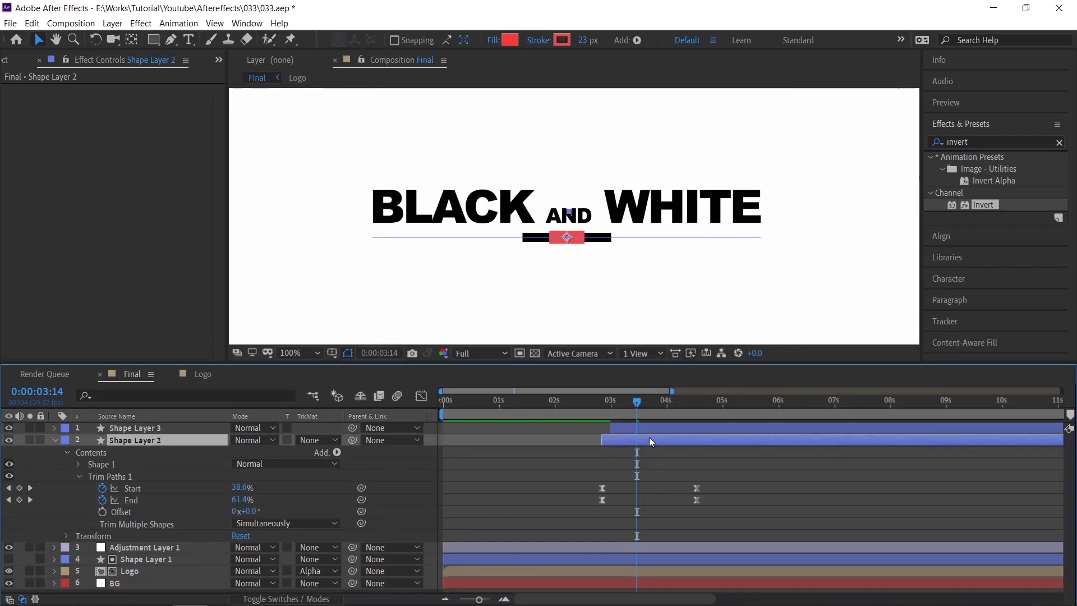
{"action": "left_click", "coordinate": [317, 440]}
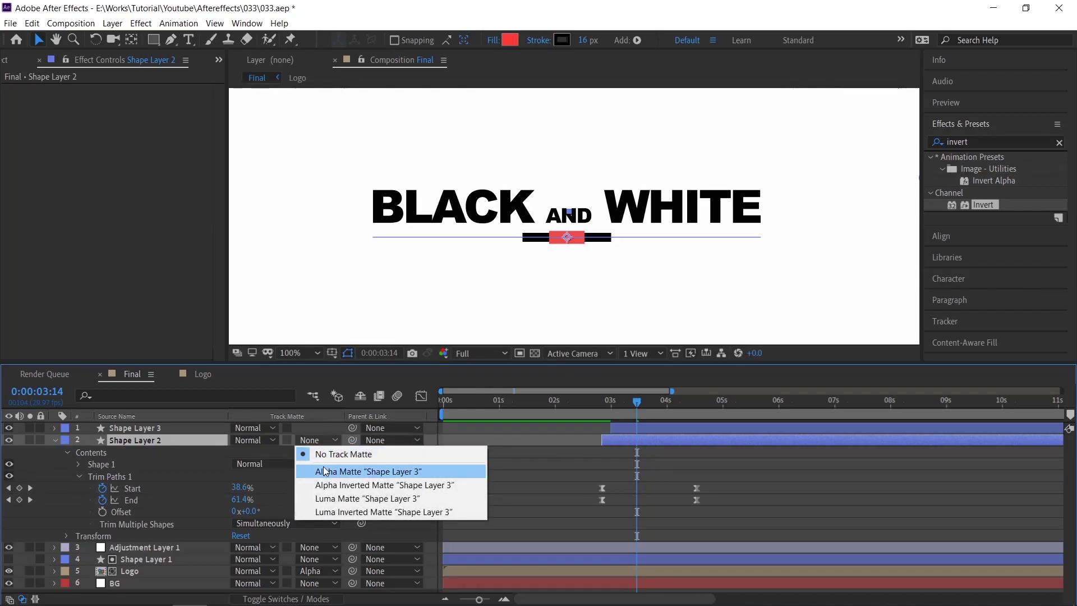
{"action": "left_click", "coordinate": [326, 485]}
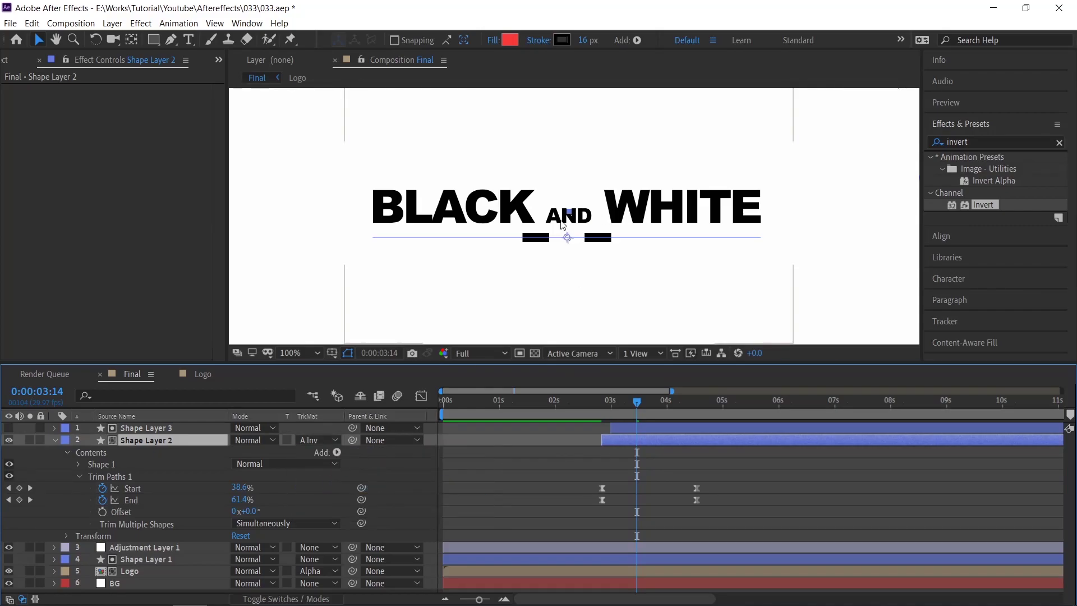
Step: Collapse the layer properties, zoom the timeline out and preview the split underline
{"action": "left_click", "coordinate": [594, 461]}
{"action": "key", "text": "u"}
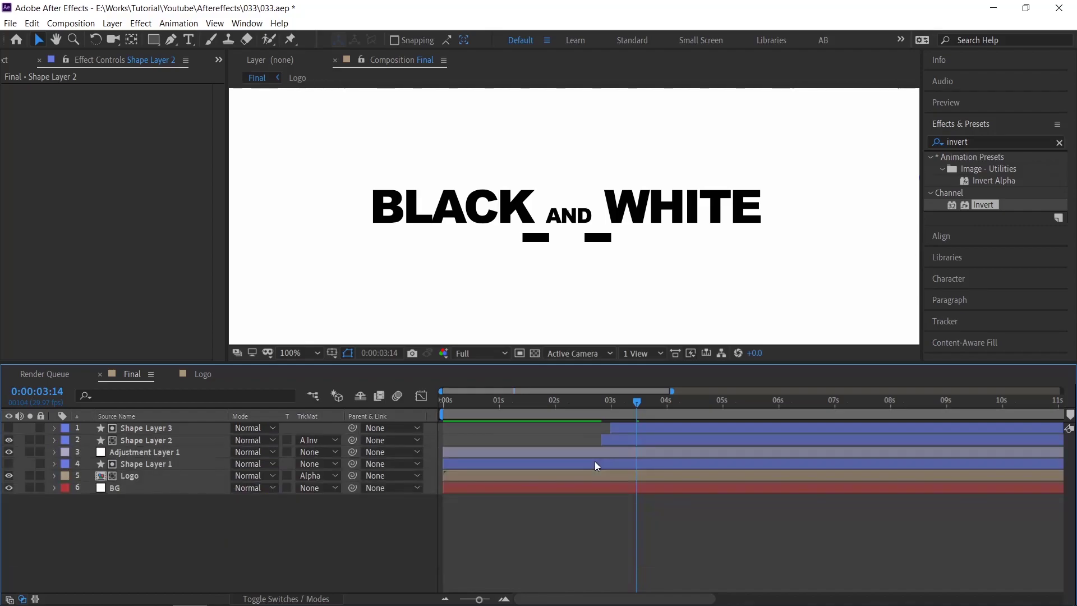
{"action": "key", "text": "minus"}
{"action": "key", "text": "space"}
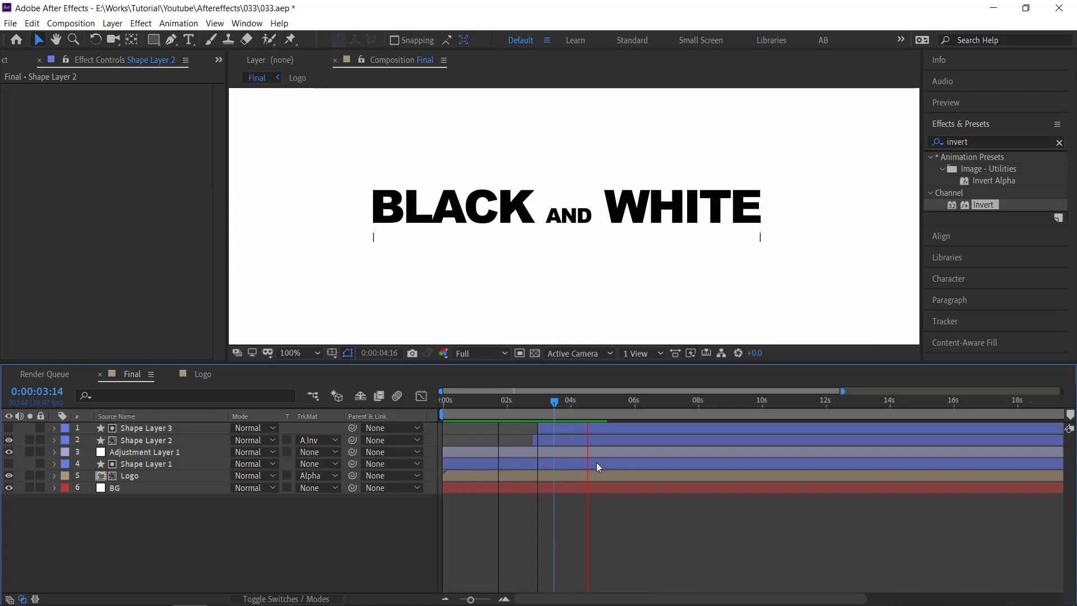
Step: Add a new Adjustment Layer 2 starting at the current time
{"action": "key", "text": "space"}
{"action": "key", "text": "shift+slash"}
{"action": "right_click", "coordinate": [577, 507]}
{"action": "mouse_move", "coordinate": [660, 375]}
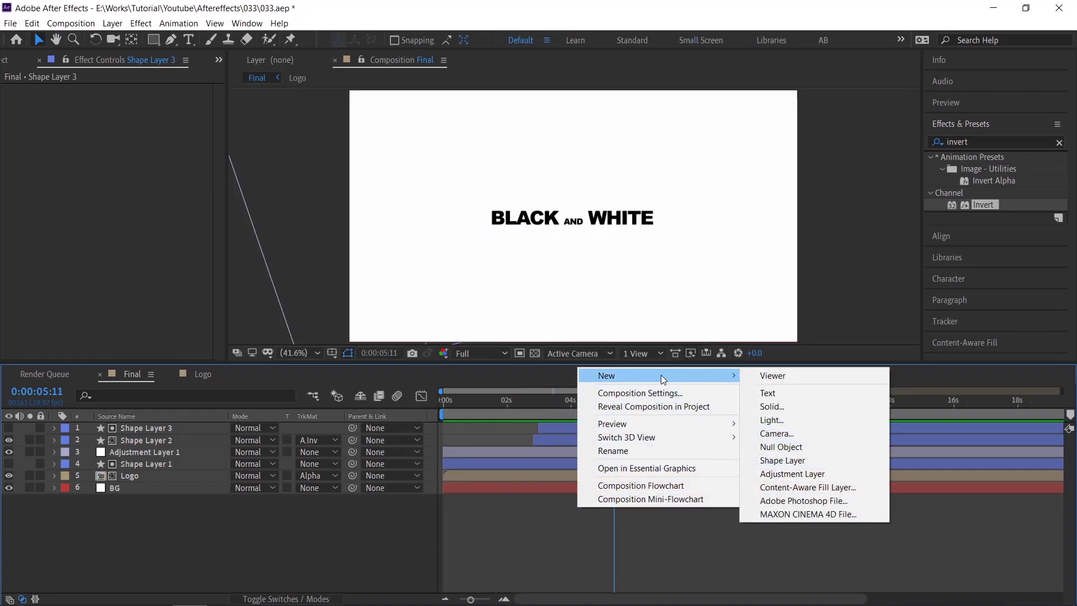
{"action": "left_click", "coordinate": [788, 476]}
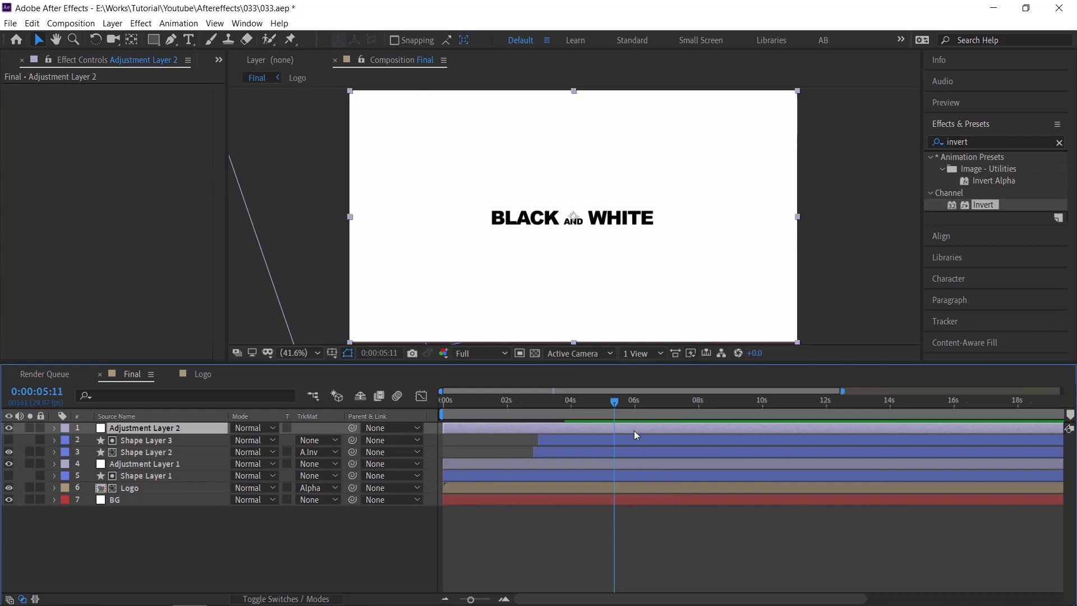
{"action": "left_click_drag", "start_coordinate": [443, 428], "coordinate": [709, 405]}
Step: Trim Adjustment Layer 2 to end at 5:18
{"action": "key", "text": "semicolon"}
{"action": "key", "text": "equal"}
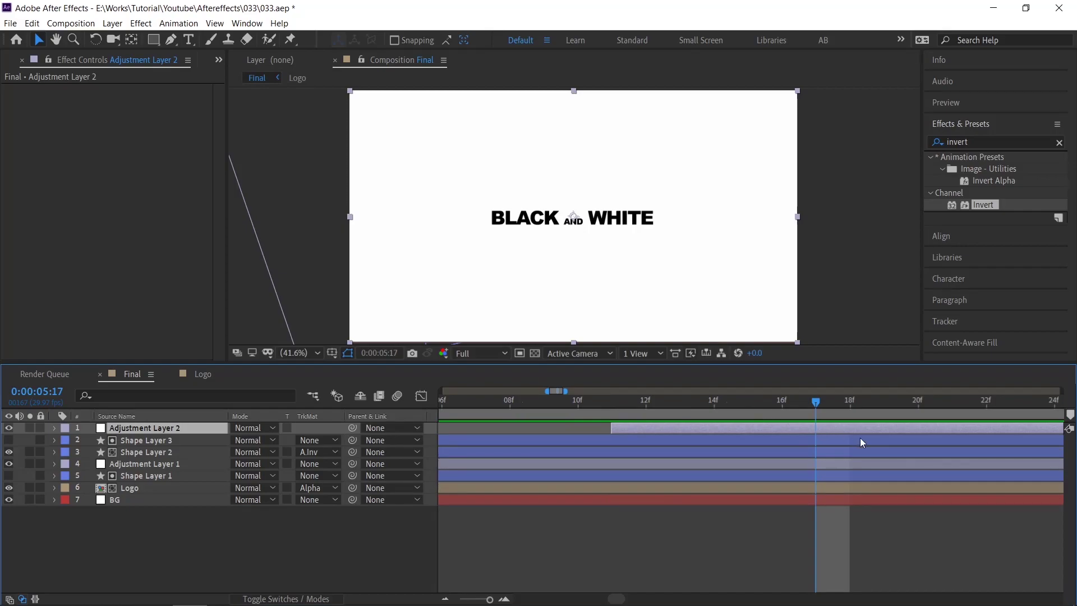
{"action": "key", "text": "minus"}
{"action": "key", "text": "minus"}
{"action": "key", "text": "minus"}
{"action": "key", "text": "minus"}
{"action": "key", "text": "minus"}
{"action": "key", "text": "minus"}
{"action": "key", "text": "equal"}
{"action": "key", "text": "equal"}
{"action": "key", "text": "equal"}
{"action": "key", "text": "equal"}
{"action": "key", "text": "equal"}
{"action": "key", "text": "equal"}
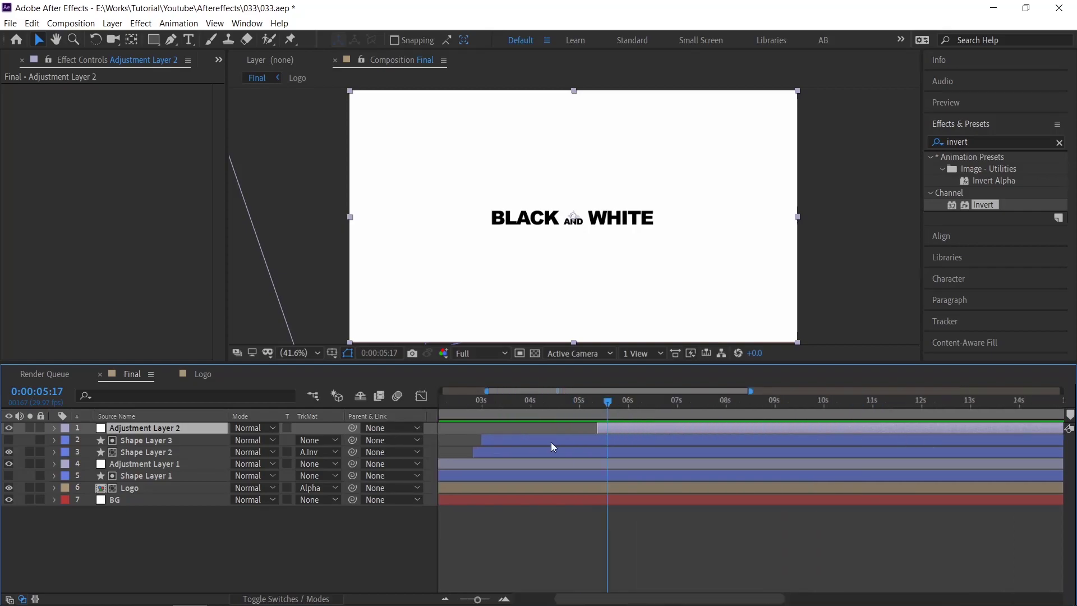
{"action": "left_click", "coordinate": [825, 402]}
{"action": "key", "text": "alt+bracketright"}
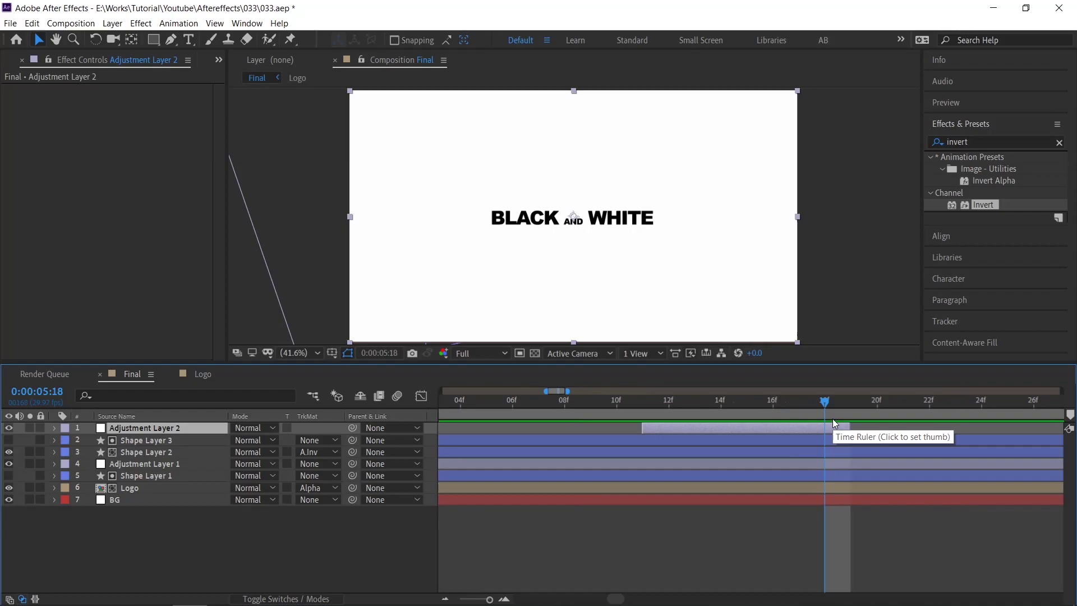
Step: Apply the Invert effect to Adjustment Layer 2 and return to just before the flash
{"action": "key", "text": "minus"}
{"action": "key", "text": "minus"}
{"action": "key", "text": "minus"}
{"action": "key", "text": "minus"}
{"action": "key", "text": "minus"}
{"action": "key", "text": "equal"}
{"action": "key", "text": "equal"}
{"action": "key", "text": "equal"}
{"action": "key", "text": "equal"}
{"action": "key", "text": "equal"}
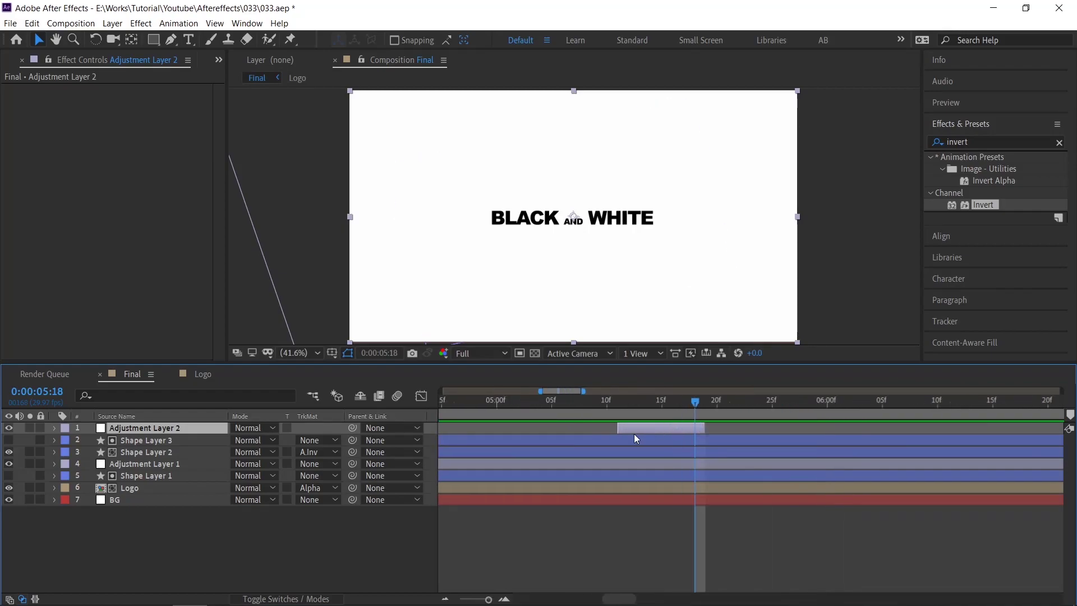
{"action": "left_click_drag", "start_coordinate": [983, 204], "coordinate": [677, 428]}
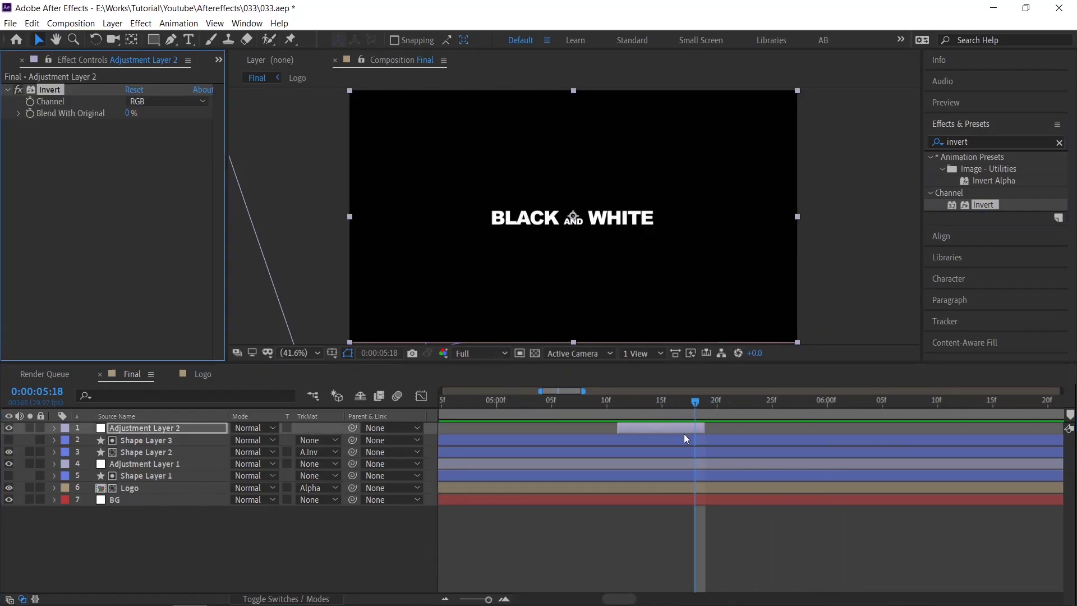
{"action": "key", "text": "minus"}
{"action": "key", "text": "minus"}
{"action": "key", "text": "minus"}
{"action": "key", "text": "minus"}
{"action": "key", "text": "minus"}
{"action": "key", "text": "minus"}
{"action": "left_click_drag", "start_coordinate": [558, 403], "coordinate": [422, 409]}
Step: Preview the animation, then select both Position keyframes of Adjustment Layer 1
{"action": "key", "text": "space"}
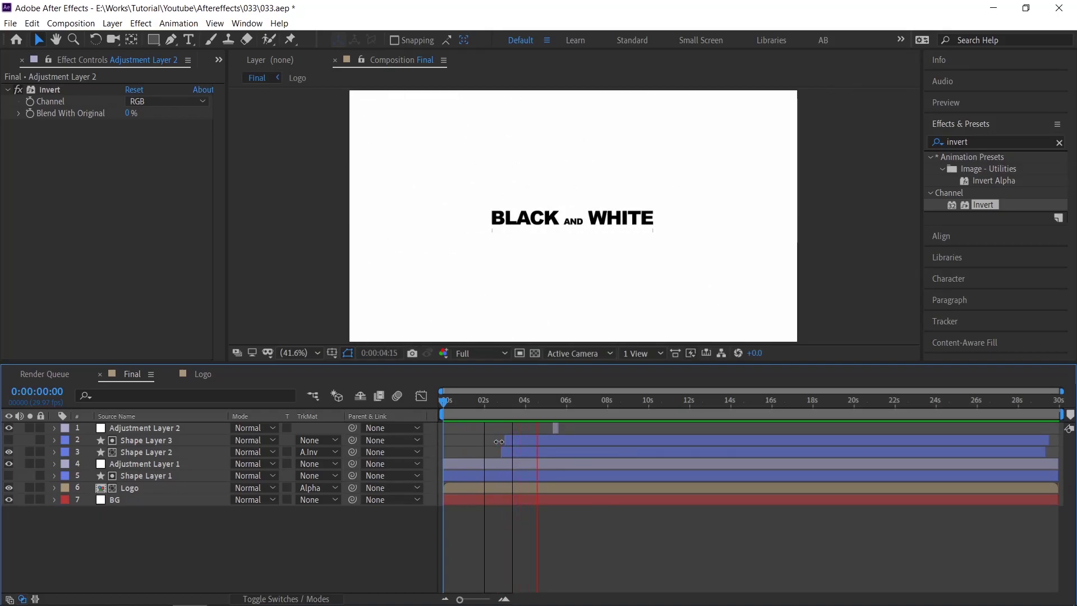
{"action": "key", "text": "space"}
{"action": "key", "text": "equal"}
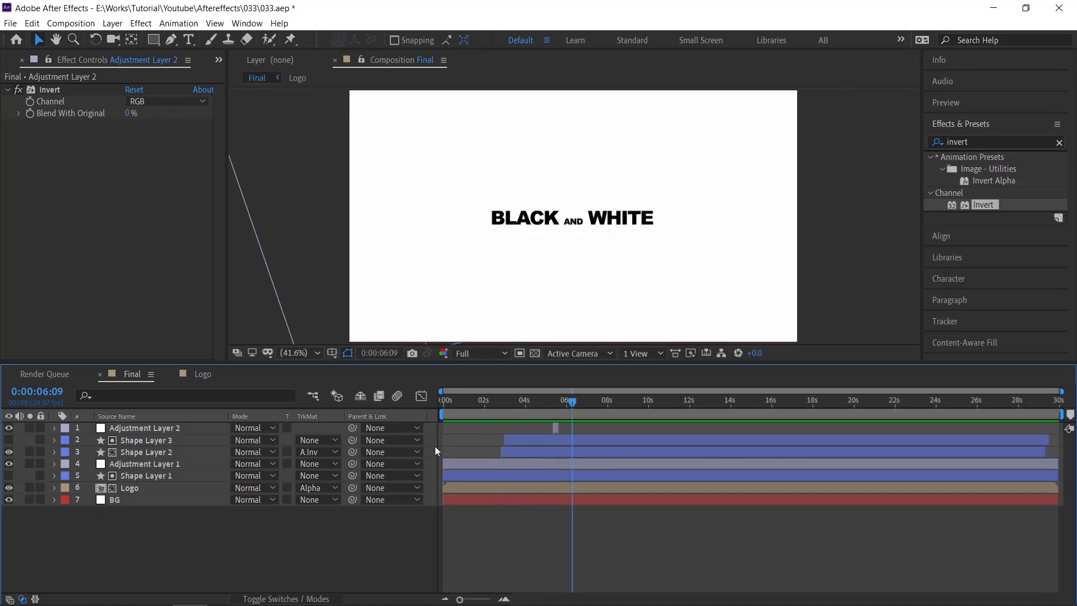
{"action": "left_click_drag", "start_coordinate": [505, 402], "coordinate": [429, 406]}
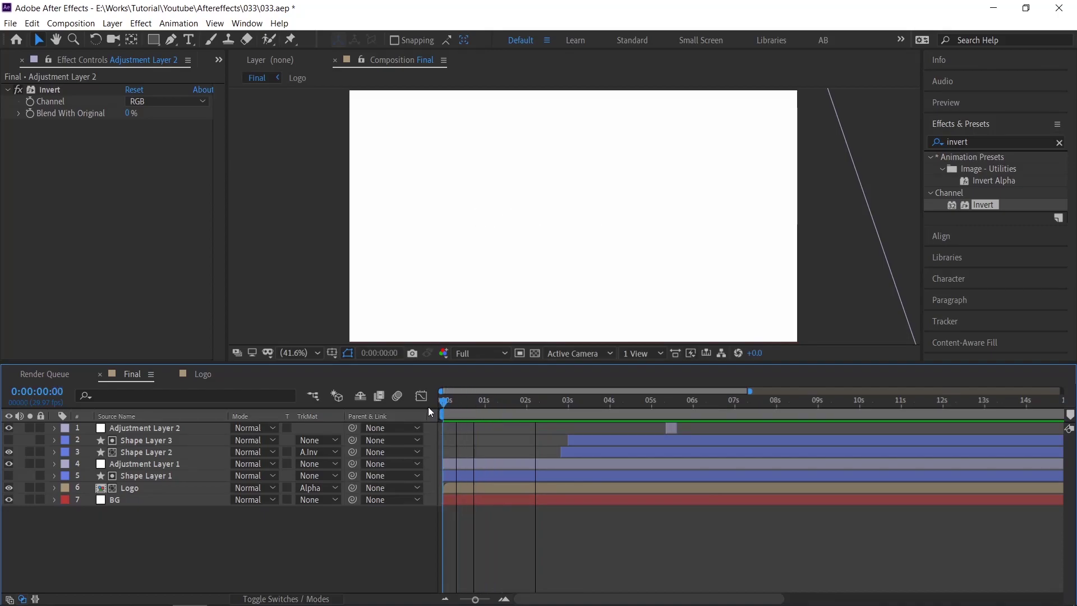
{"action": "left_click", "coordinate": [528, 464]}
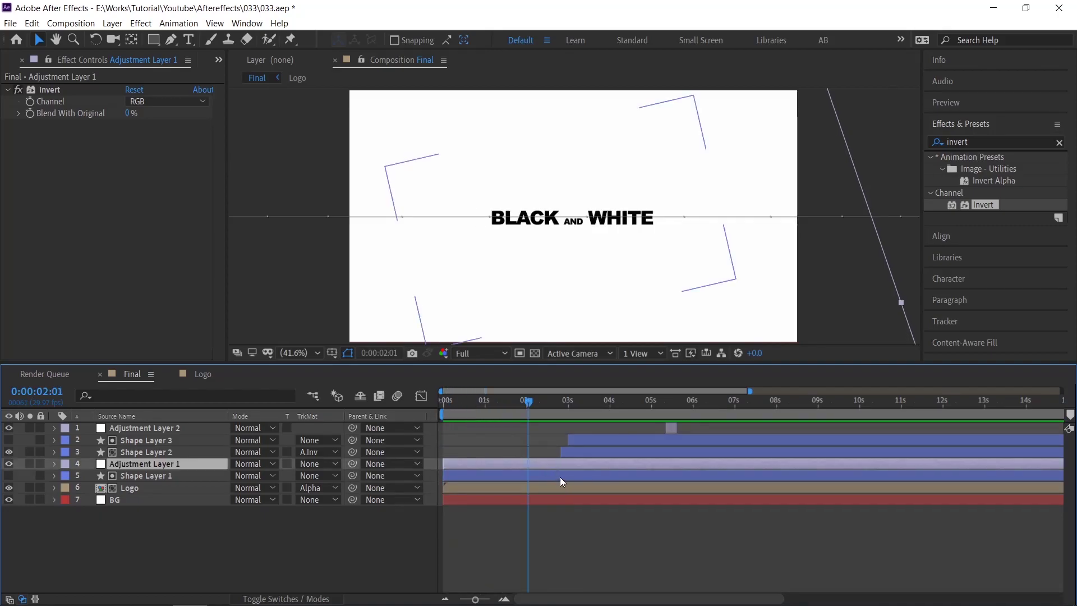
{"action": "key", "text": "u"}
{"action": "left_click_drag", "start_coordinate": [600, 478], "coordinate": [527, 486]}
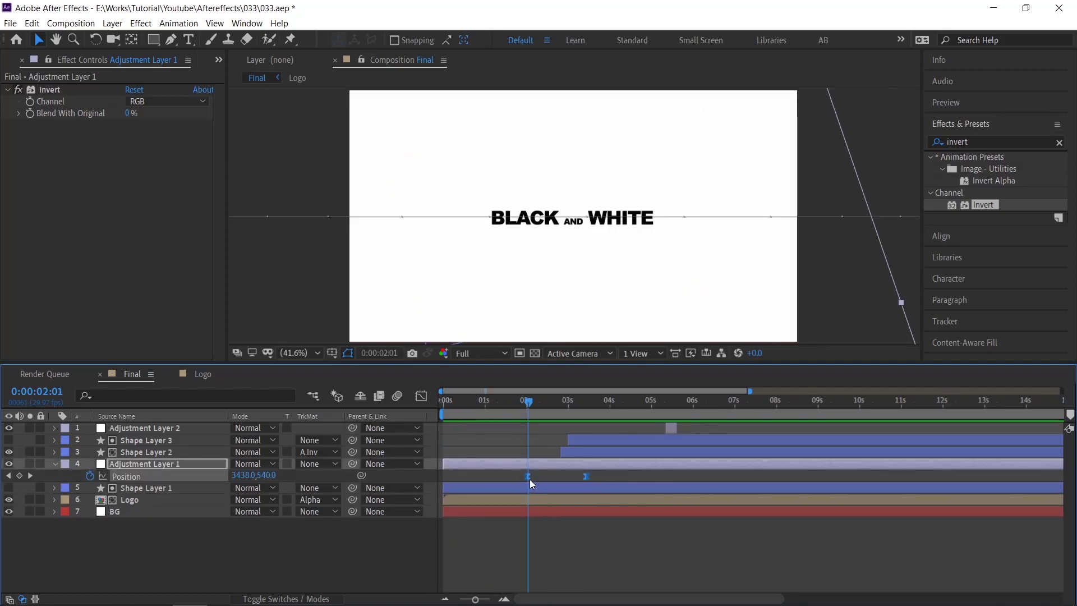
Step: Ease the Position keyframes into a bell-shaped speed curve peaking near 5000 px/sec, then preview
{"action": "left_click", "coordinate": [421, 396]}
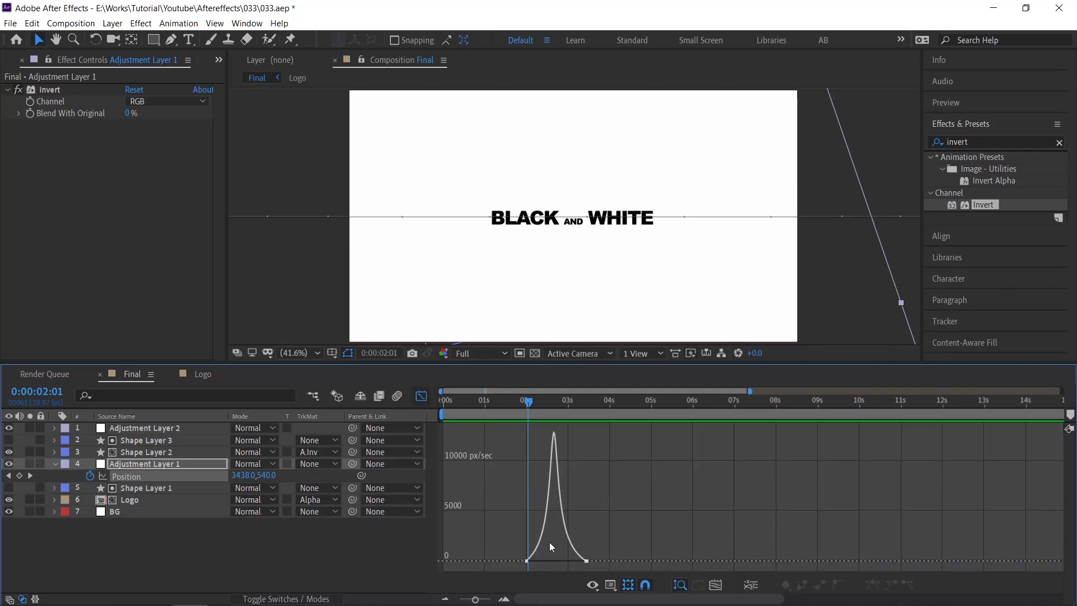
{"action": "scroll", "coordinate": [532, 565], "scroll_direction": "up", "scroll_amount": 2}
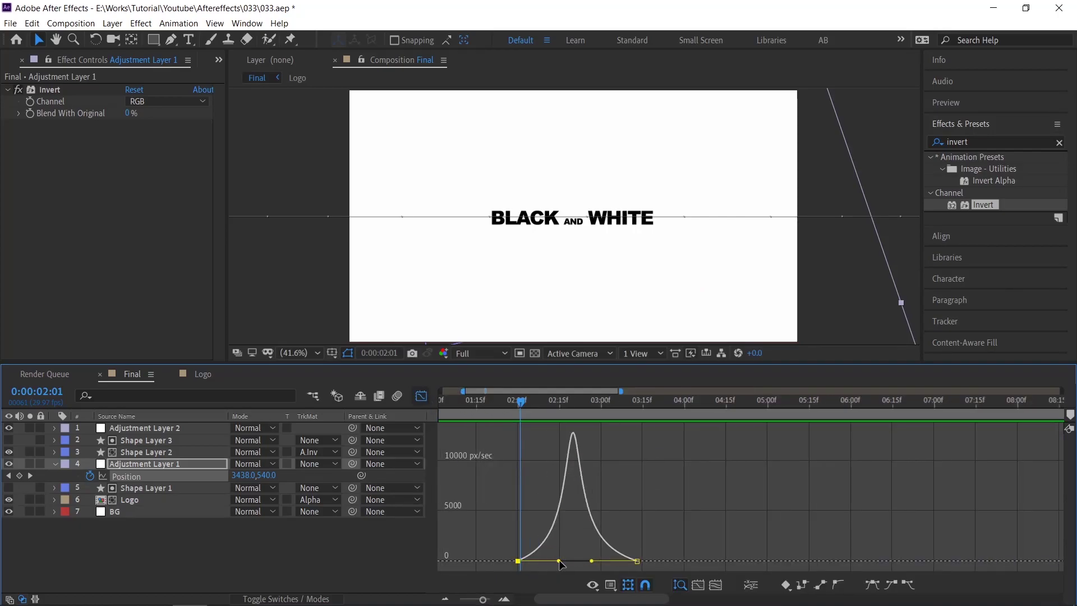
{"action": "left_click_drag", "start_coordinate": [558, 561], "coordinate": [611, 561]}
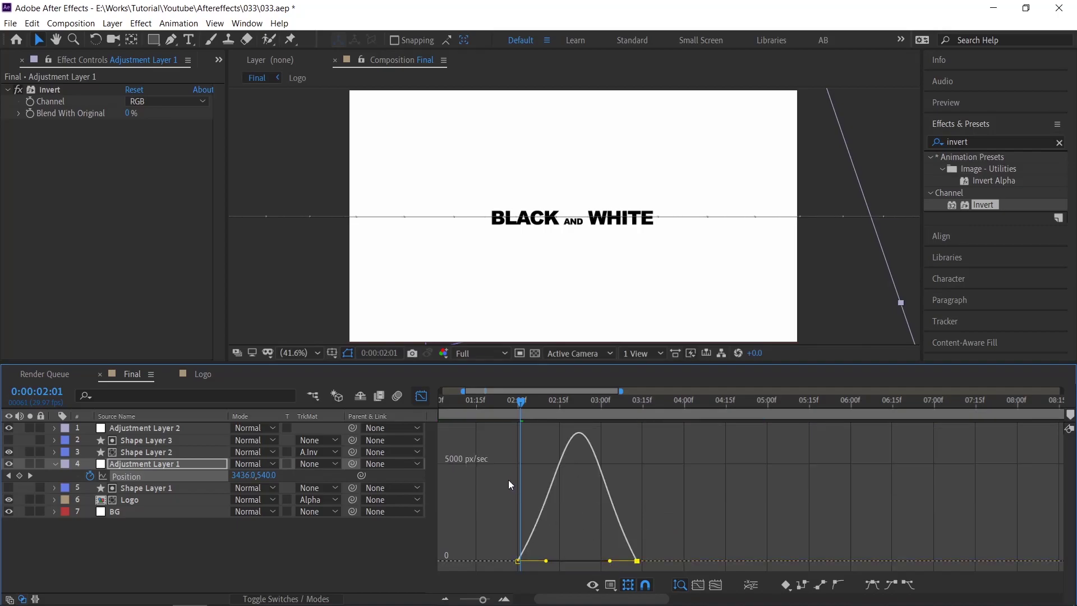
{"action": "left_click", "coordinate": [420, 395]}
{"action": "key", "text": "minus"}
{"action": "left_click_drag", "start_coordinate": [515, 400], "coordinate": [486, 401]}
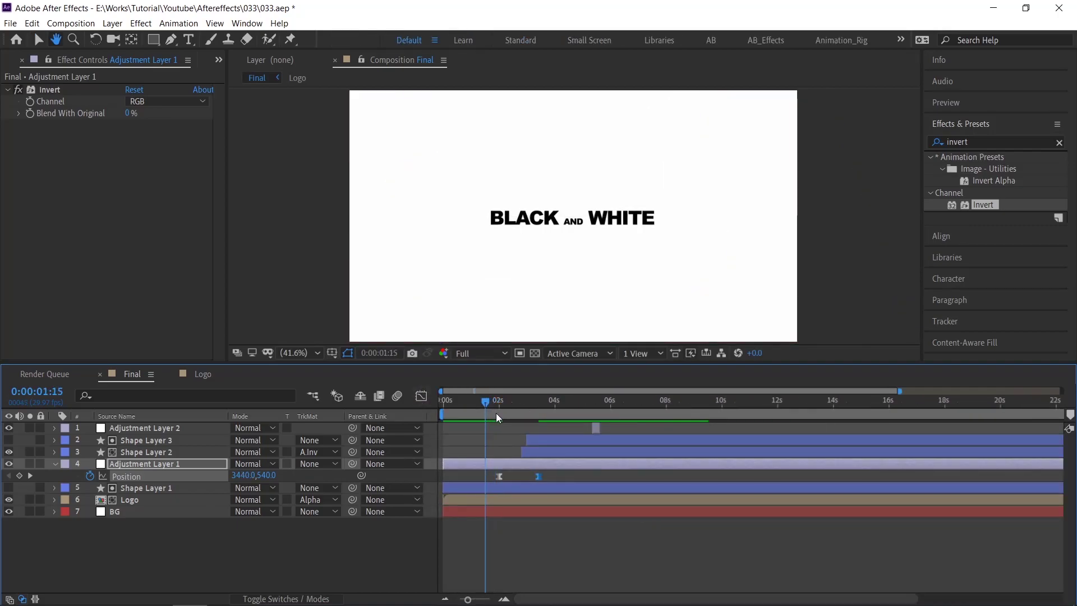
{"action": "key", "text": "space"}
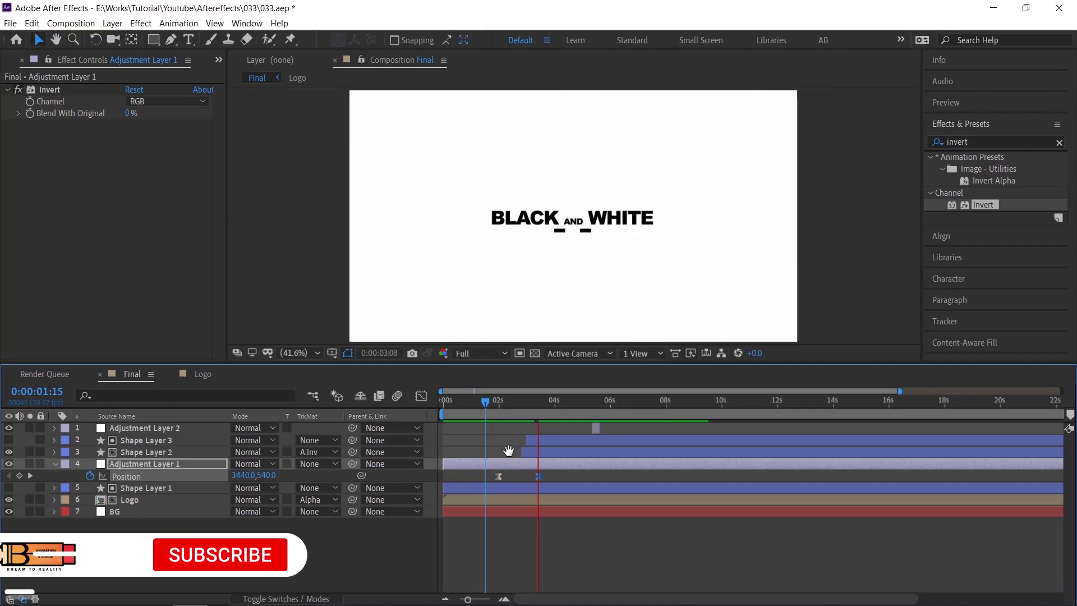
Step: Nudge Adjustment Layer 1's Position keyframes earlier twice so the wipe finishes around 2:22
{"action": "left_click_drag", "start_coordinate": [547, 476], "coordinate": [486, 476]}
{"action": "left_click", "coordinate": [449, 402]}
{"action": "key", "text": "space"}
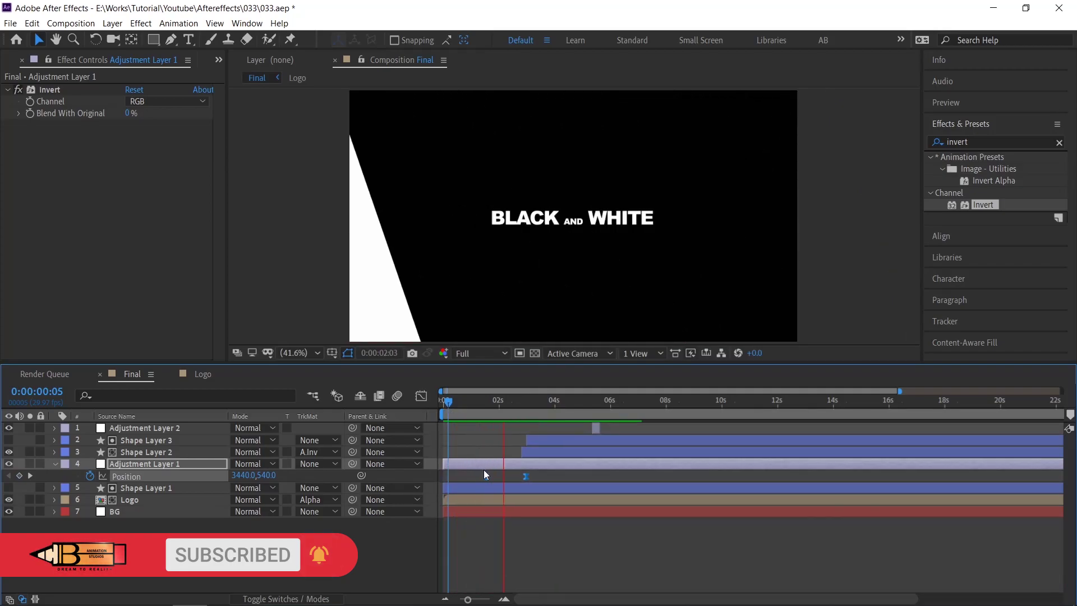
{"action": "left_click_drag", "start_coordinate": [486, 478], "coordinate": [479, 478]}
{"action": "left_click_drag", "start_coordinate": [449, 401], "coordinate": [439, 412]}
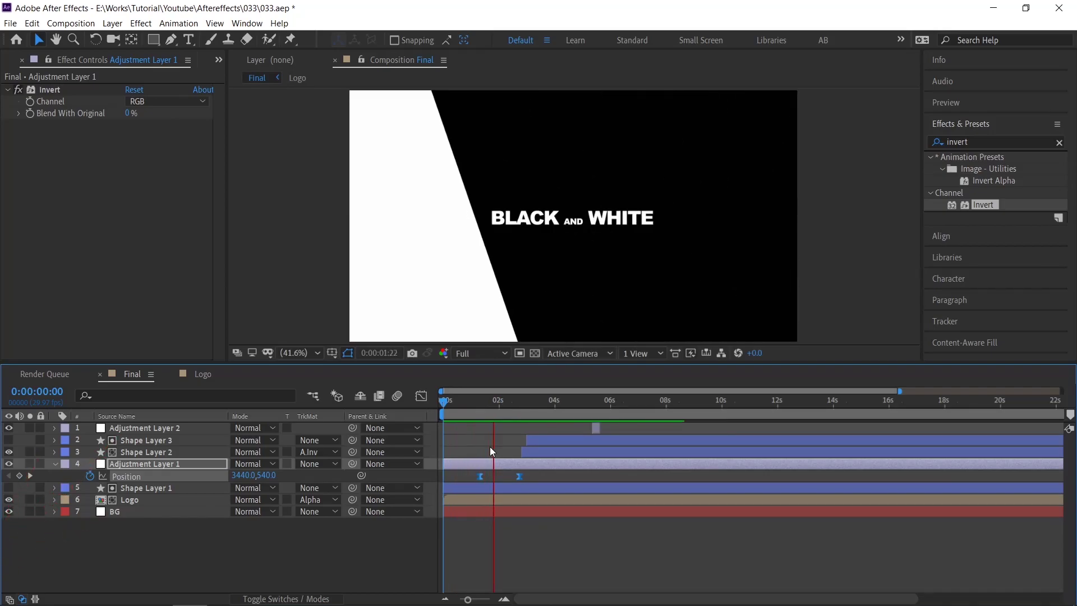
{"action": "left_click_drag", "start_coordinate": [520, 408], "coordinate": [508, 409]}
Step: Slide Shape Layers 3 and 2 earlier and preview the reveal from 0:00:00:18
{"action": "left_click", "coordinate": [540, 443]}
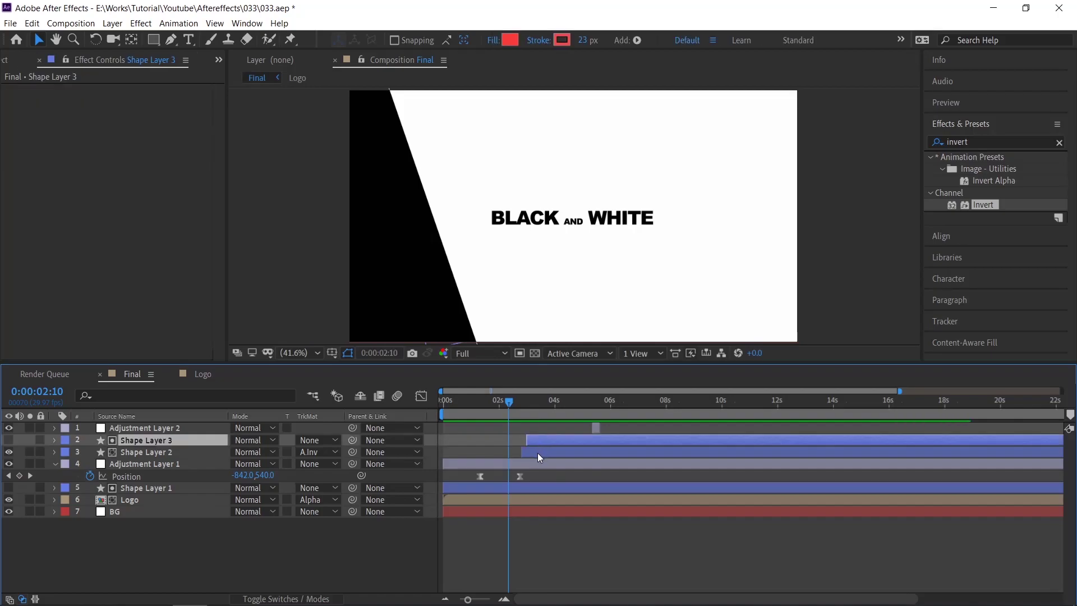
{"action": "left_click", "coordinate": [538, 452], "text": "shift"}
{"action": "left_click_drag", "start_coordinate": [544, 443], "coordinate": [530, 443]}
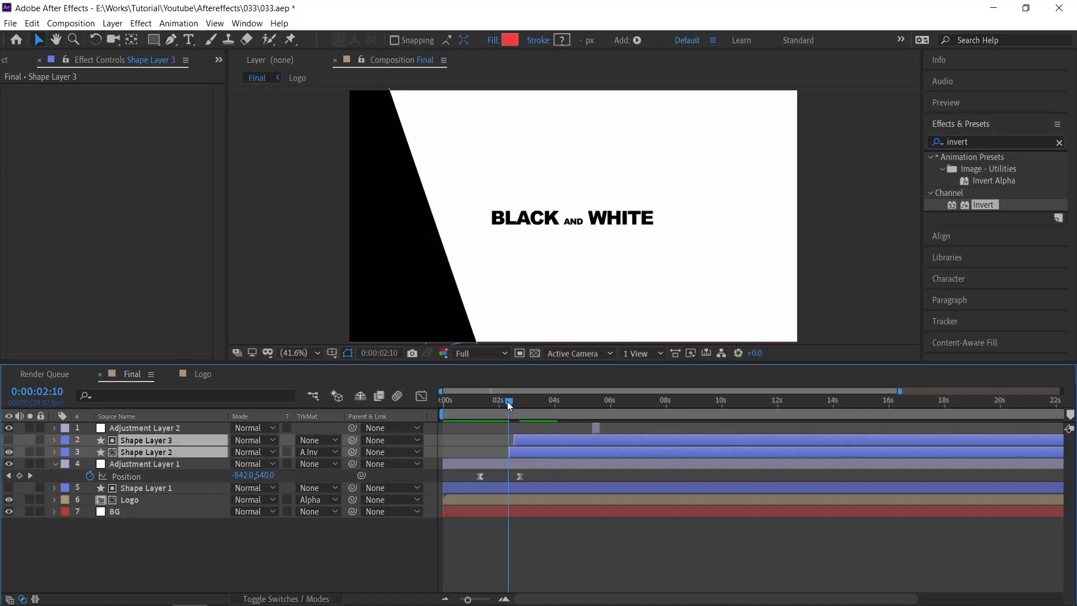
{"action": "left_click_drag", "start_coordinate": [507, 402], "coordinate": [428, 409]}
{"action": "key", "text": "space"}
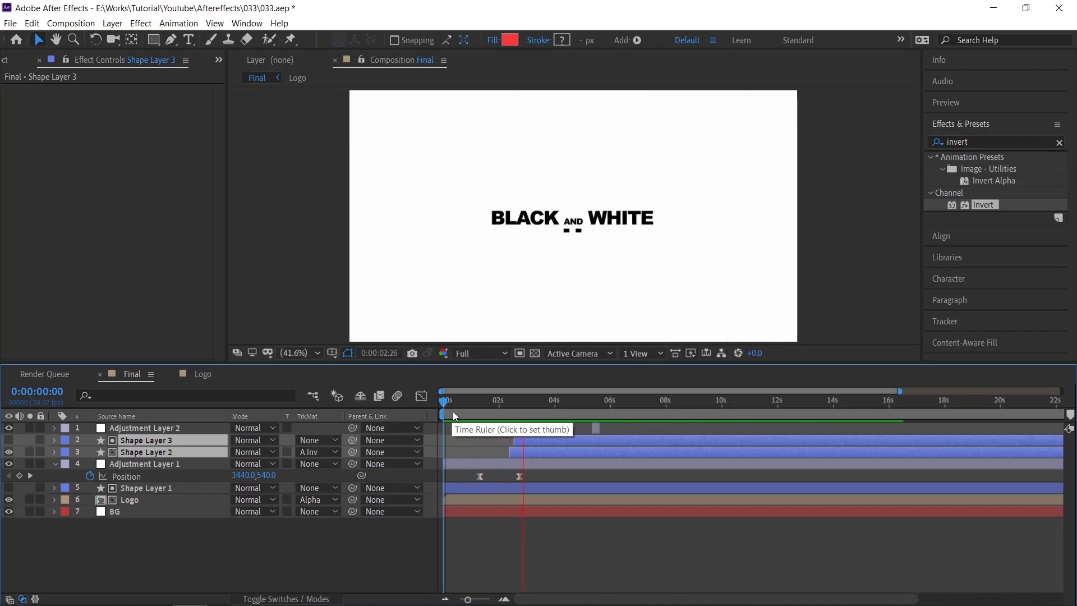
{"action": "key", "text": "space"}
Step: Move Adjustment Layer 2's invert flash to around 3:25, then slightly later, previewing each time
{"action": "key", "text": "equal"}
{"action": "key", "text": "equal"}
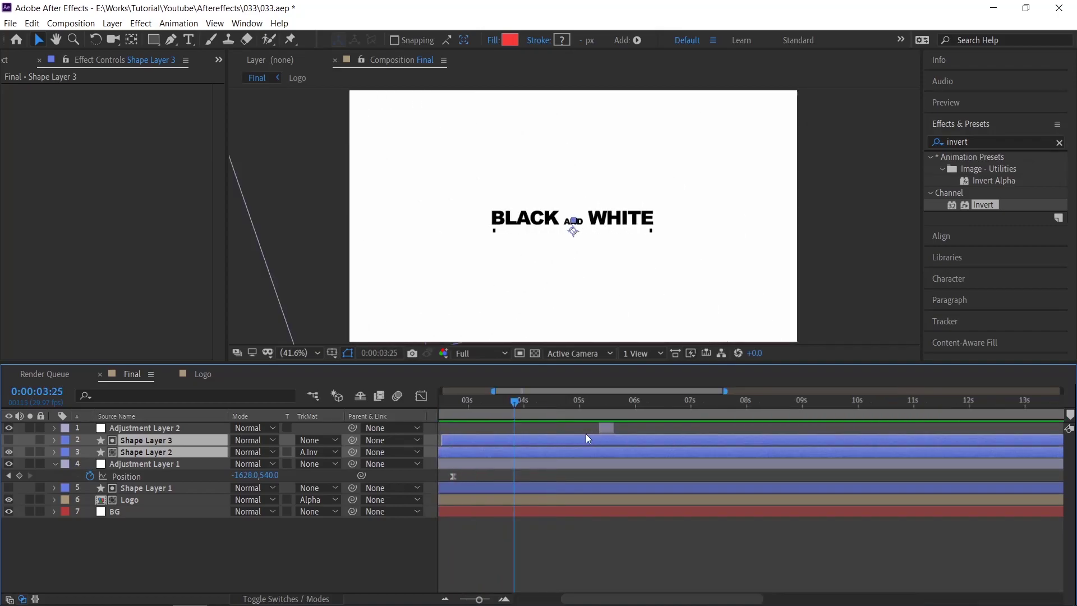
{"action": "left_click_drag", "start_coordinate": [624, 428], "coordinate": [492, 440]}
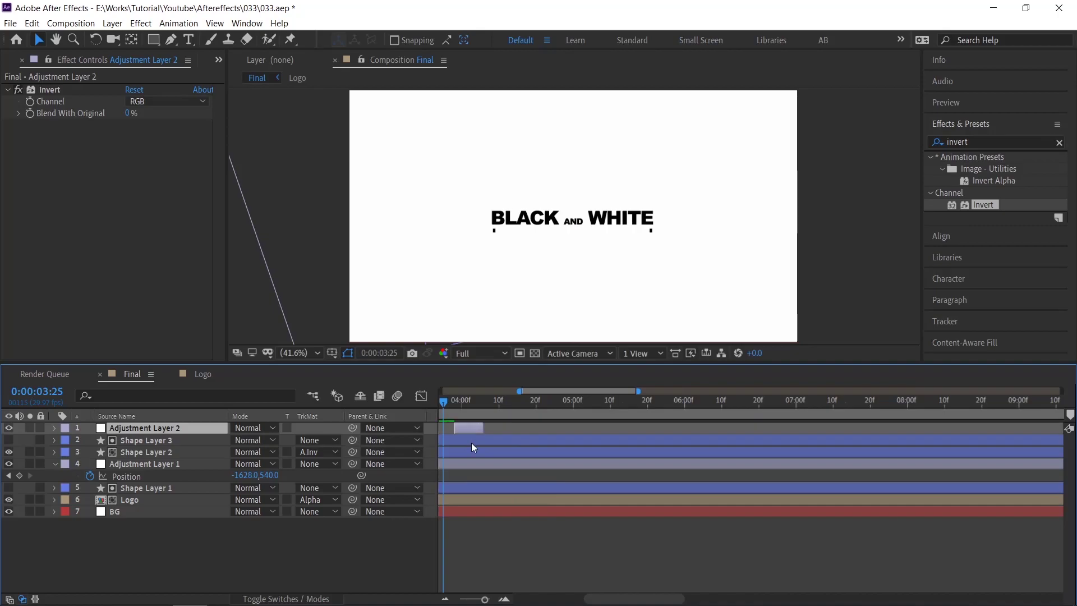
{"action": "key", "text": "space"}
{"action": "left_click", "coordinate": [485, 426]}
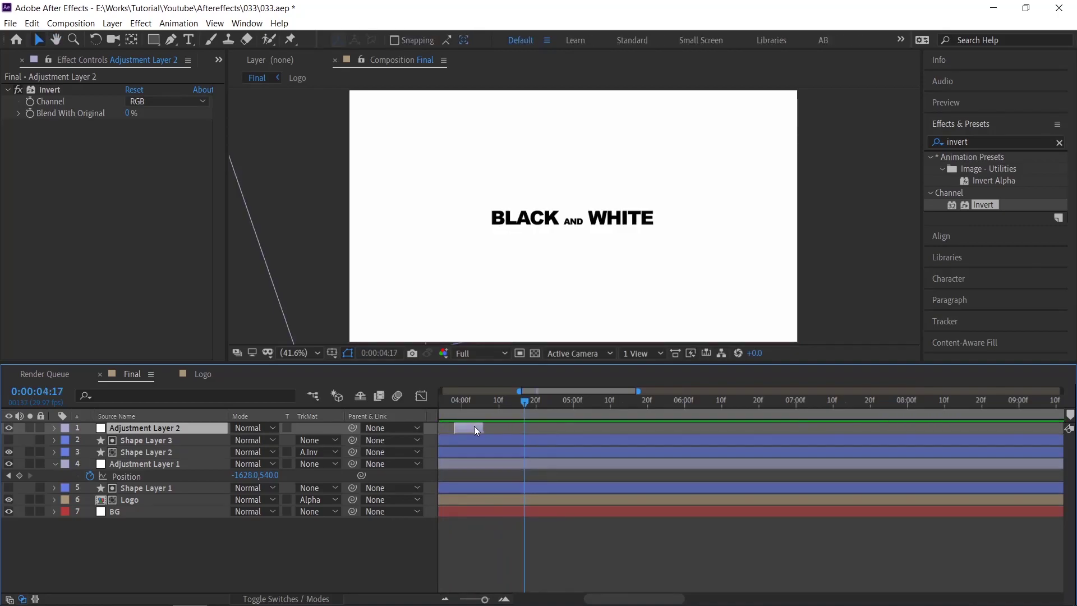
{"action": "left_click_drag", "start_coordinate": [473, 426], "coordinate": [503, 429]}
{"action": "left_click", "coordinate": [452, 399]}
{"action": "key", "text": "space"}
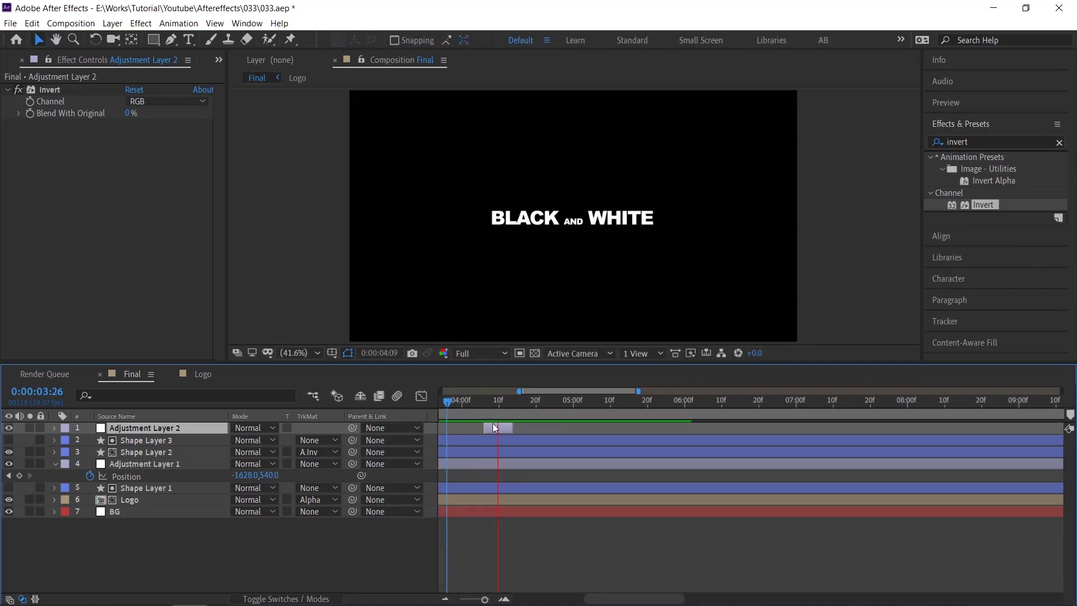
Step: Shorten the invert flash to a few frames around 4:06–4:10 and preview it
{"action": "key", "text": "equal"}
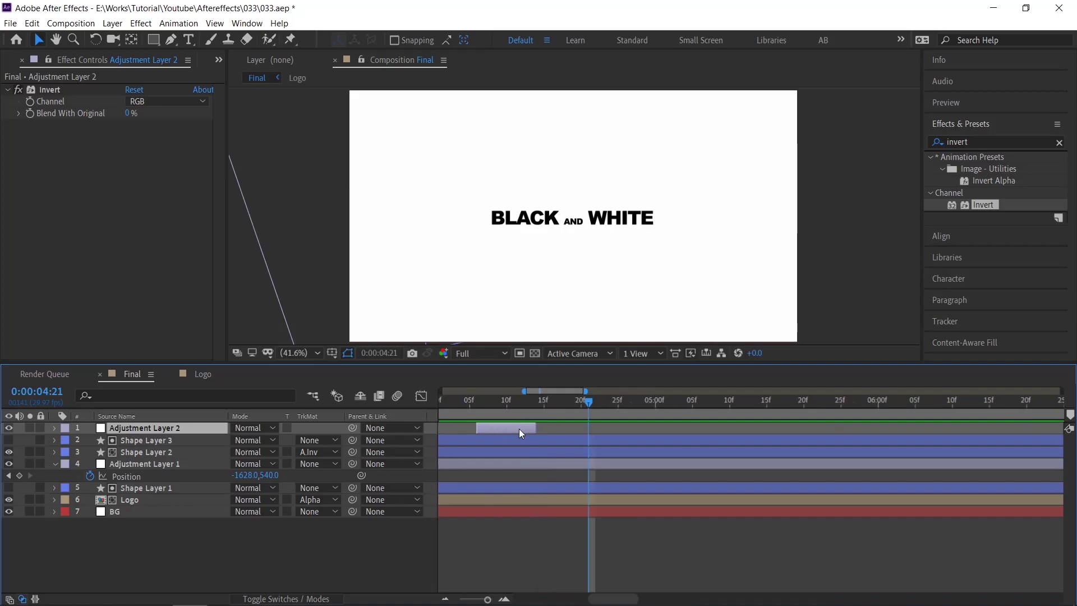
{"action": "left_click_drag", "start_coordinate": [539, 429], "coordinate": [512, 428]}
{"action": "left_click", "coordinate": [460, 402]}
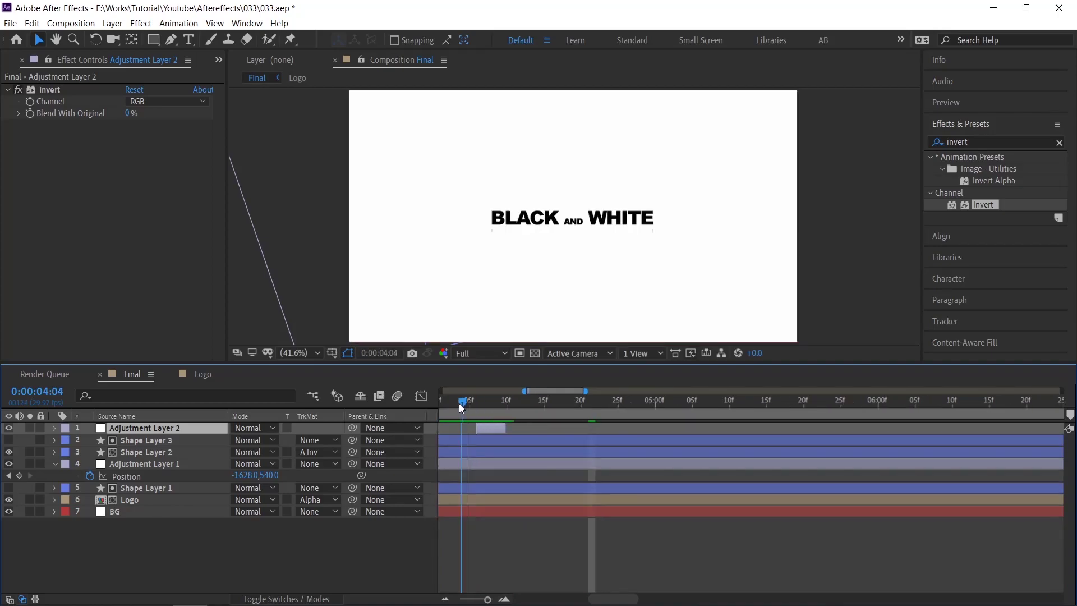
{"action": "key", "text": "space"}
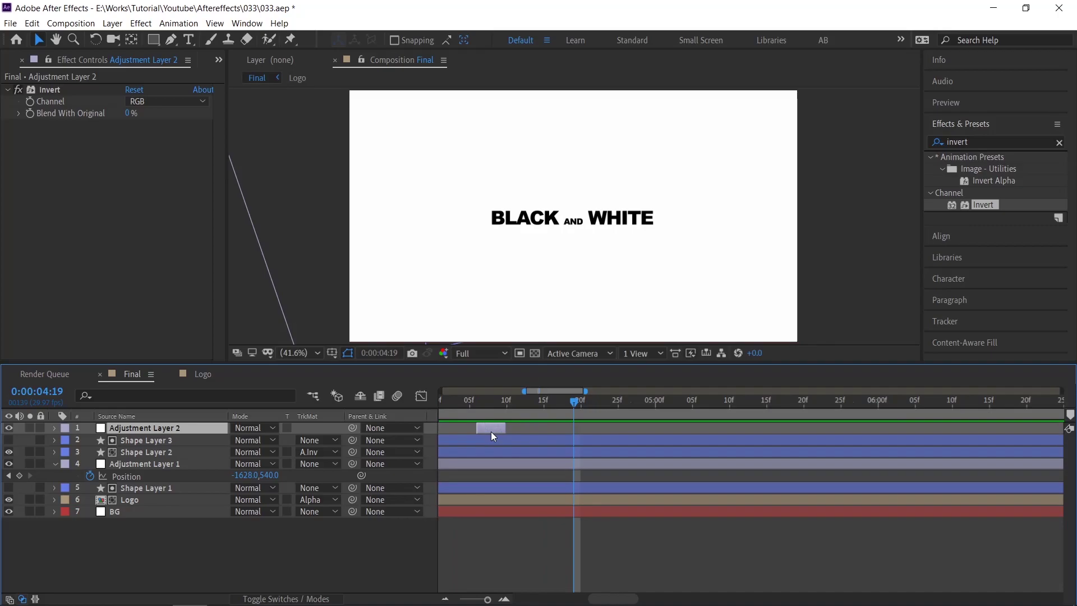
Step: Duplicate Adjustment Layer 2 a few frames later and preview the whole animation up to 6:00
{"action": "key", "text": "ctrl+d"}
{"action": "left_click_drag", "start_coordinate": [487, 430], "coordinate": [534, 427]}
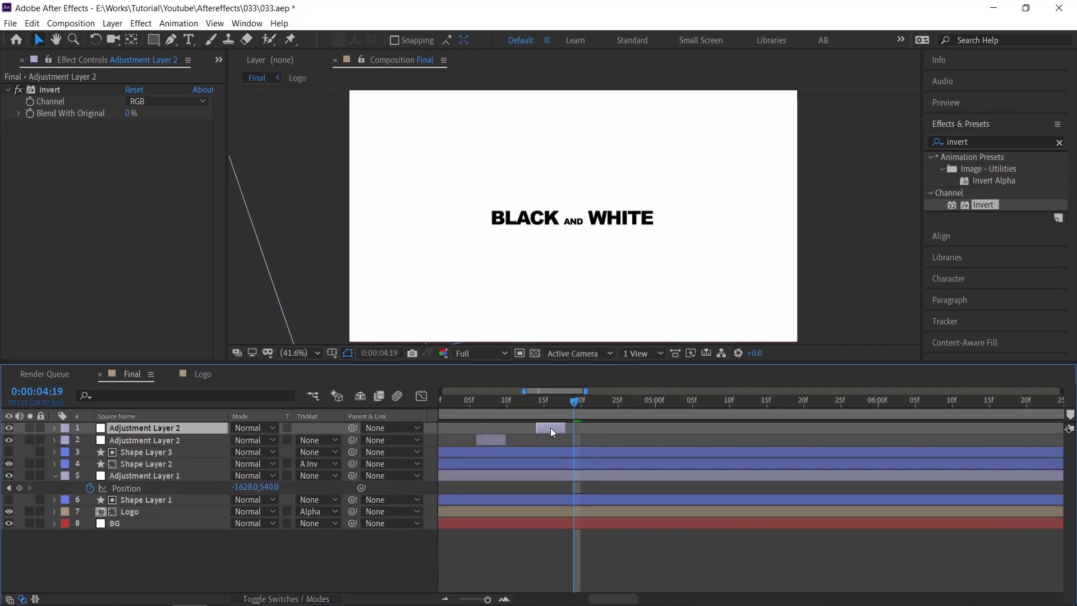
{"action": "key", "text": "minus"}
{"action": "key", "text": "minus"}
{"action": "key", "text": "minus"}
{"action": "key", "text": "minus"}
{"action": "key", "text": "space"}
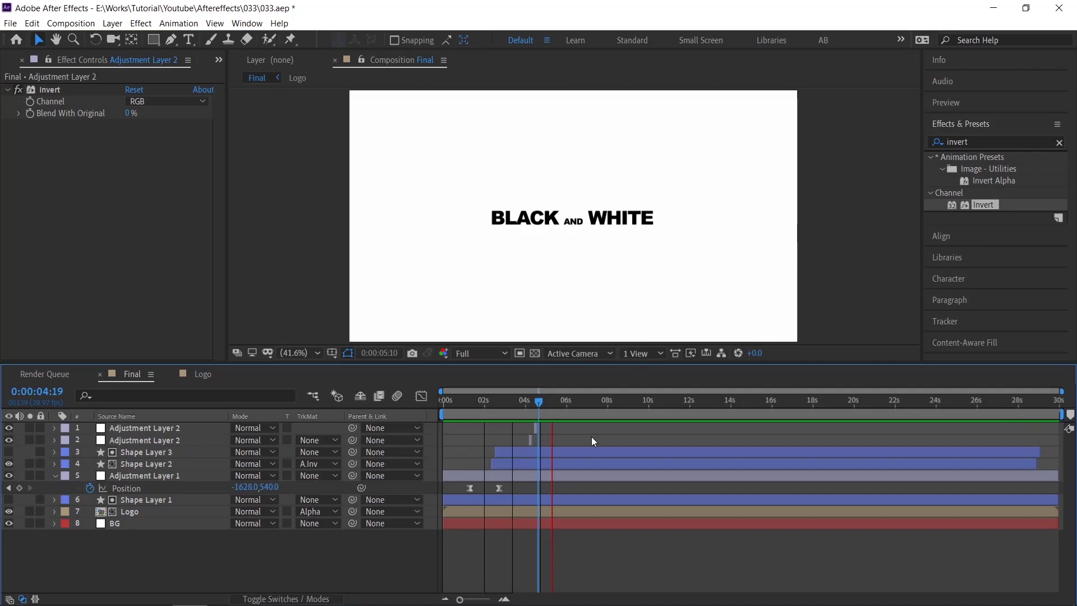
{"action": "left_click", "coordinate": [577, 406]}
{"action": "left_click_drag", "start_coordinate": [576, 405], "coordinate": [566, 403]}
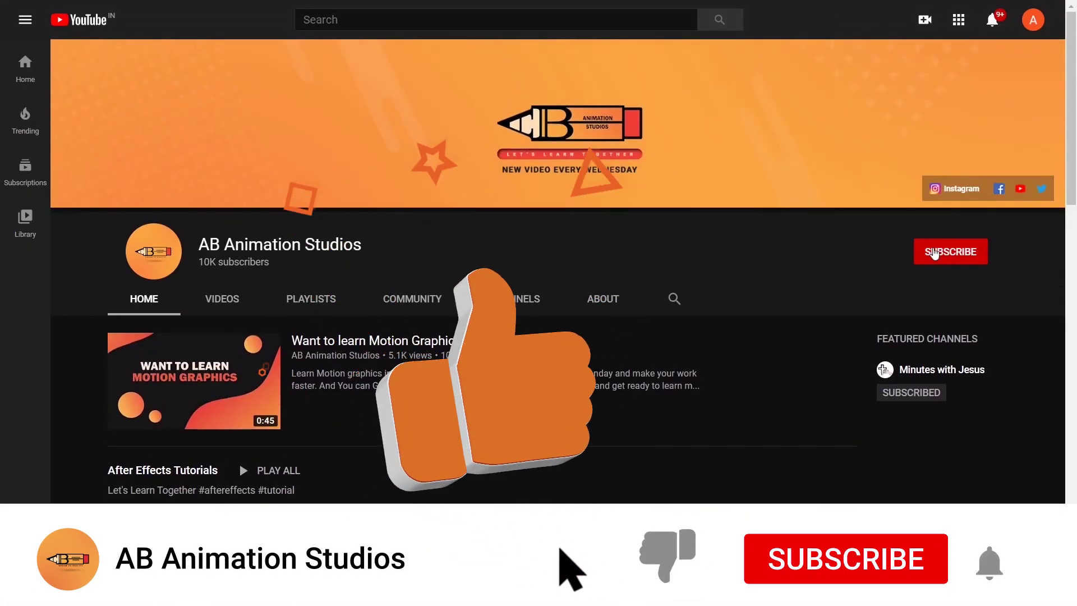
Step: Subscribe to the YouTube channel and set its notifications to All
{"action": "left_click", "coordinate": [934, 253]}
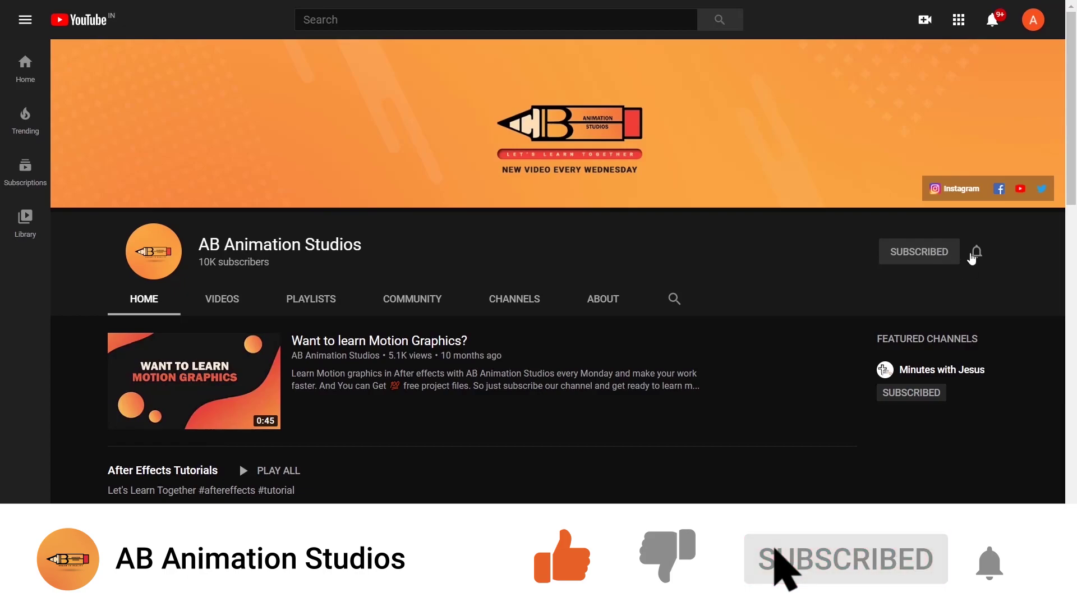
{"action": "left_click", "coordinate": [976, 254]}
{"action": "left_click", "coordinate": [922, 282]}
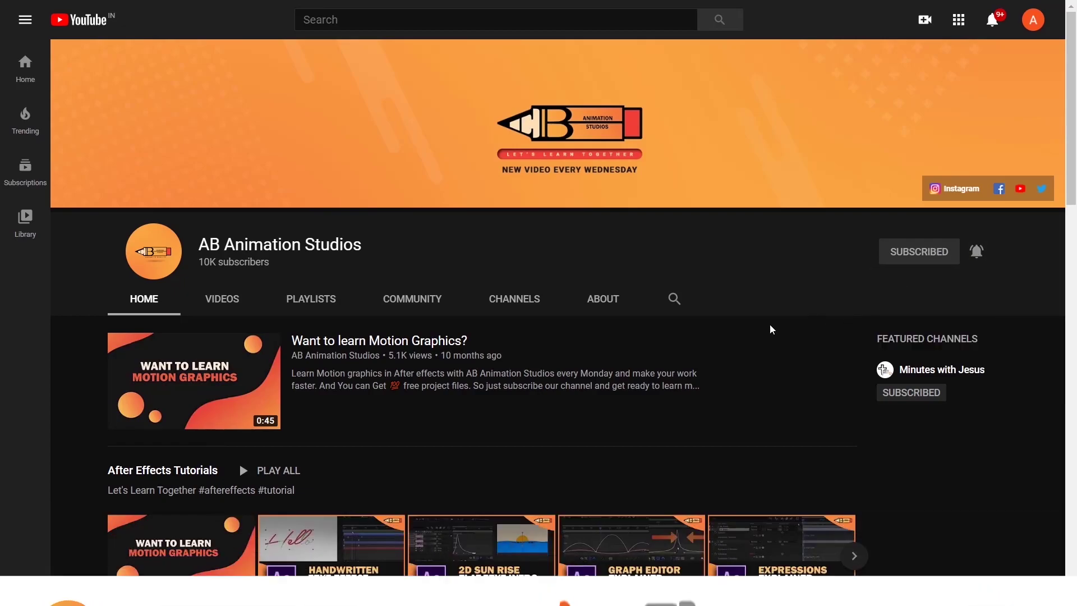